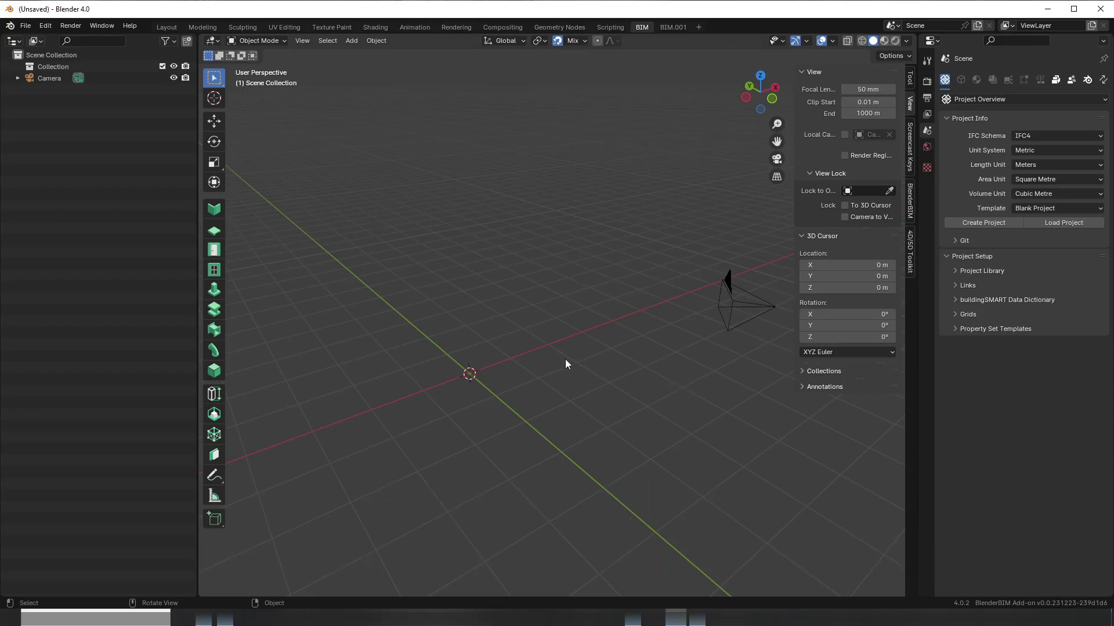
- Open the IFC project TUTO_1.ifc from the bookmarked TUTO_1 folder
left_click(25, 27)
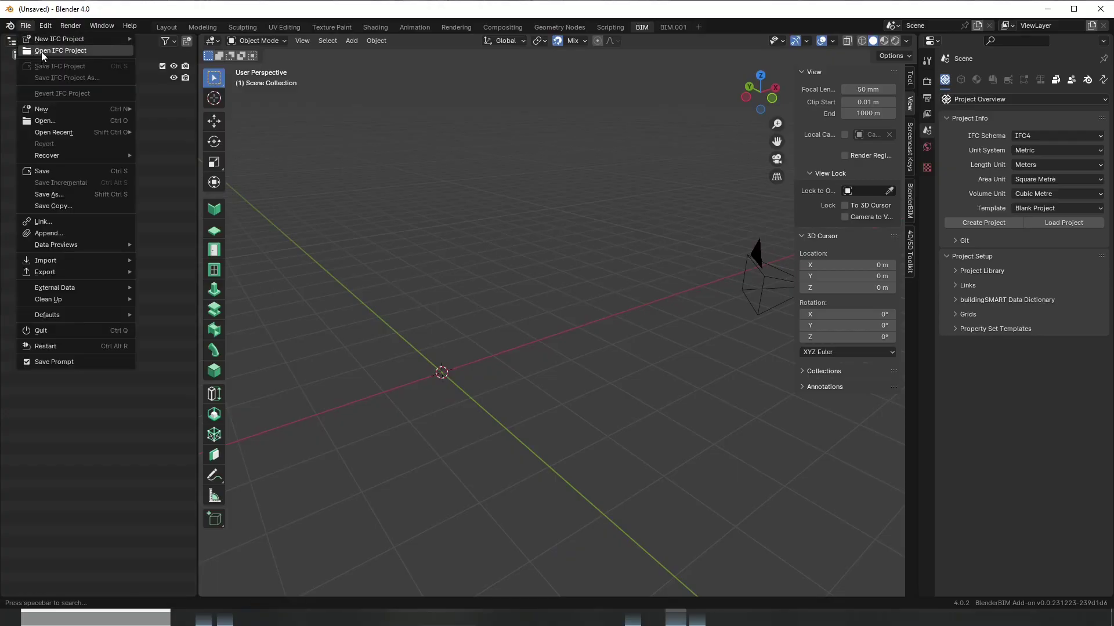
left_click(40, 51)
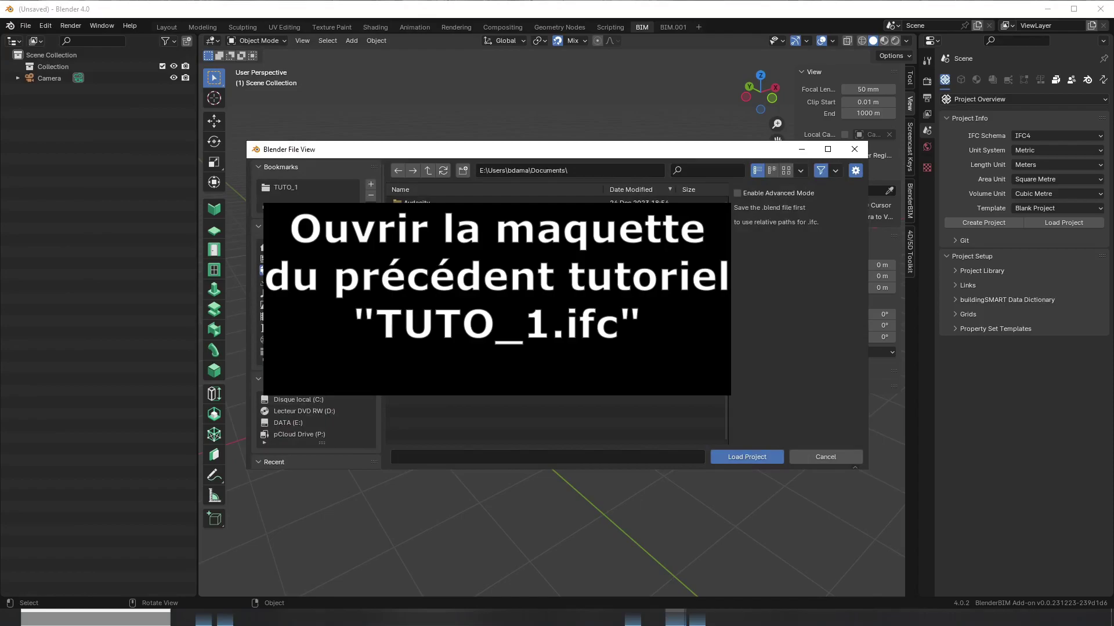
left_click(285, 187)
double_click(423, 238)
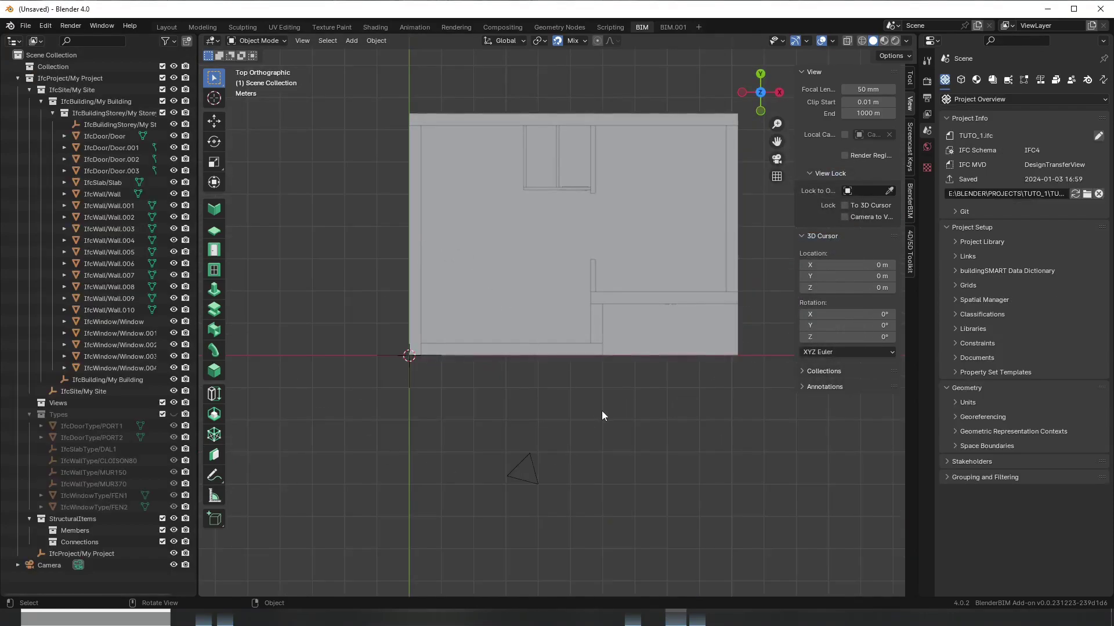
- Examine the wall, door and window types already defined in the project
middle_click_drag(624, 418, 665, 412)
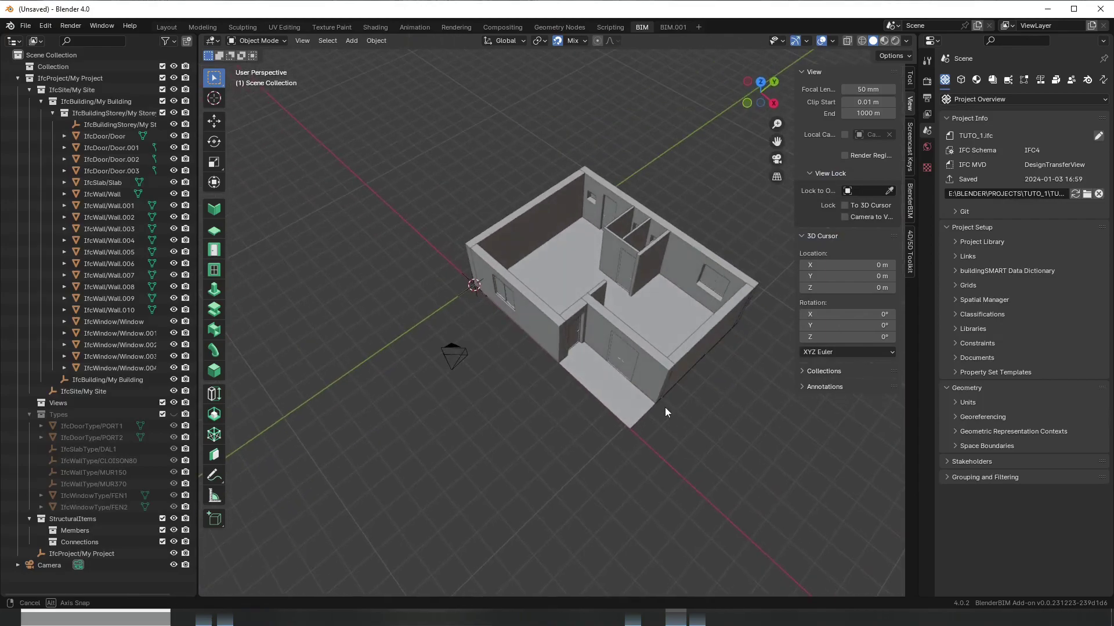
middle_click_drag(598, 406, 505, 424, "shift")
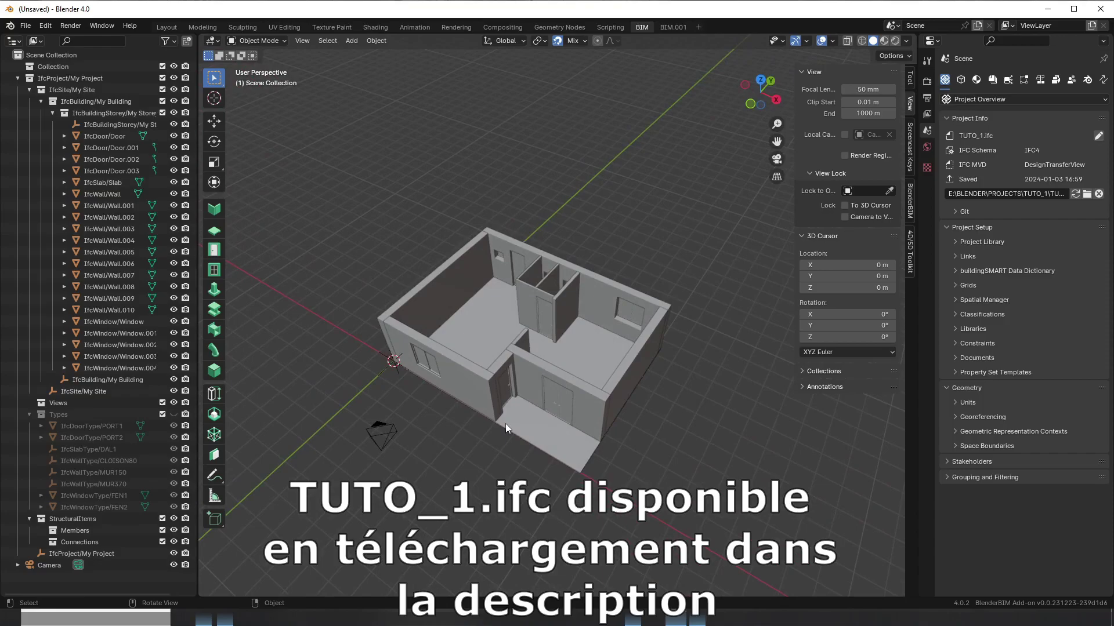
left_click(215, 213)
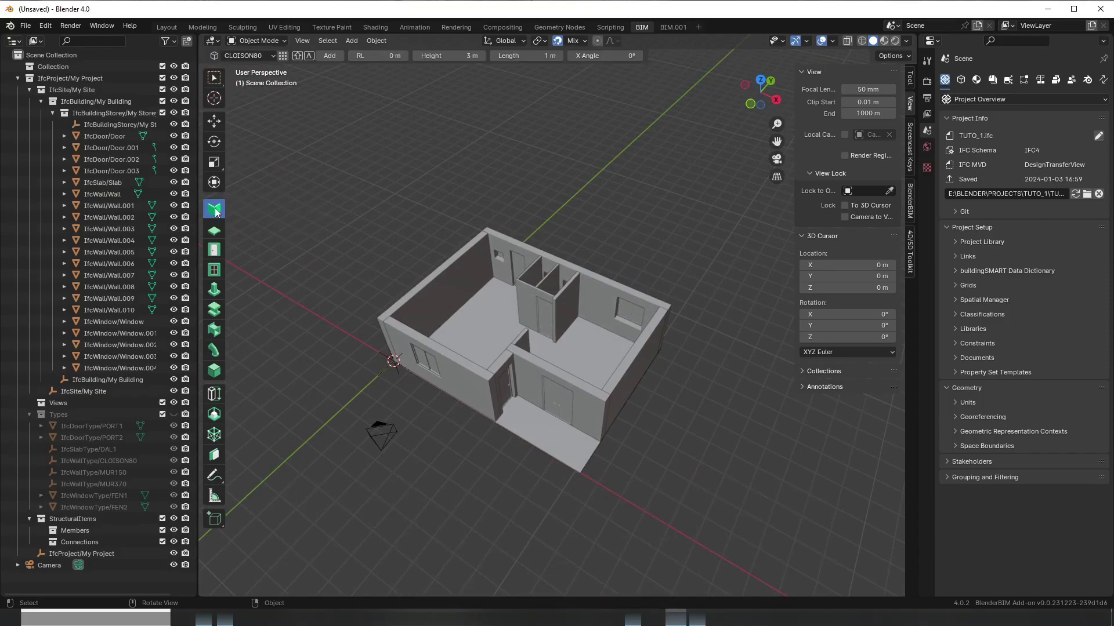
left_click(282, 54)
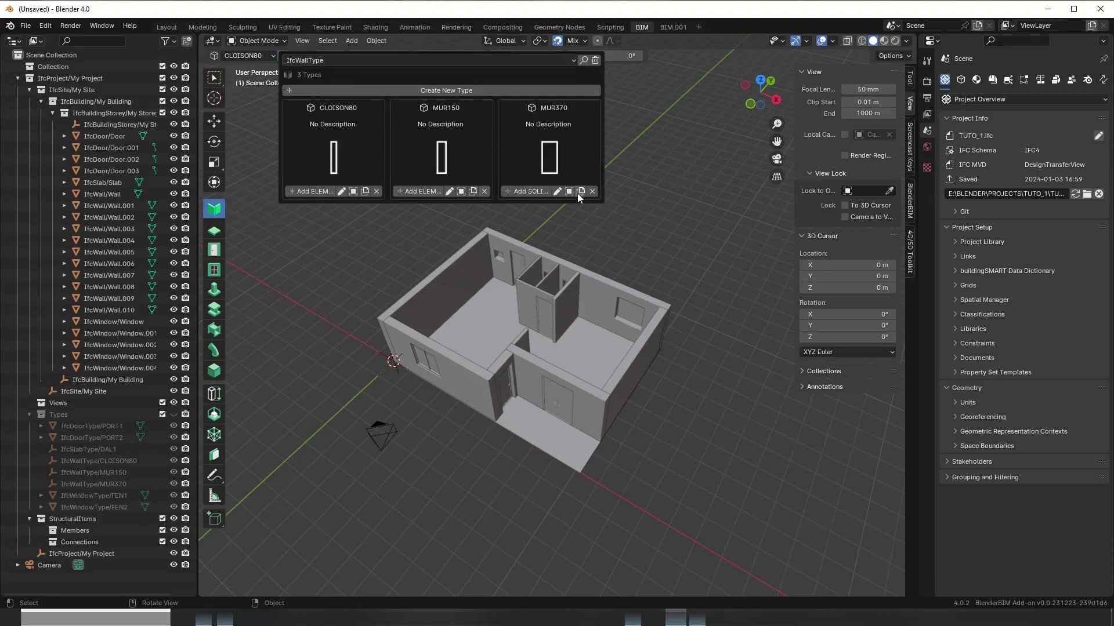
left_click(217, 255)
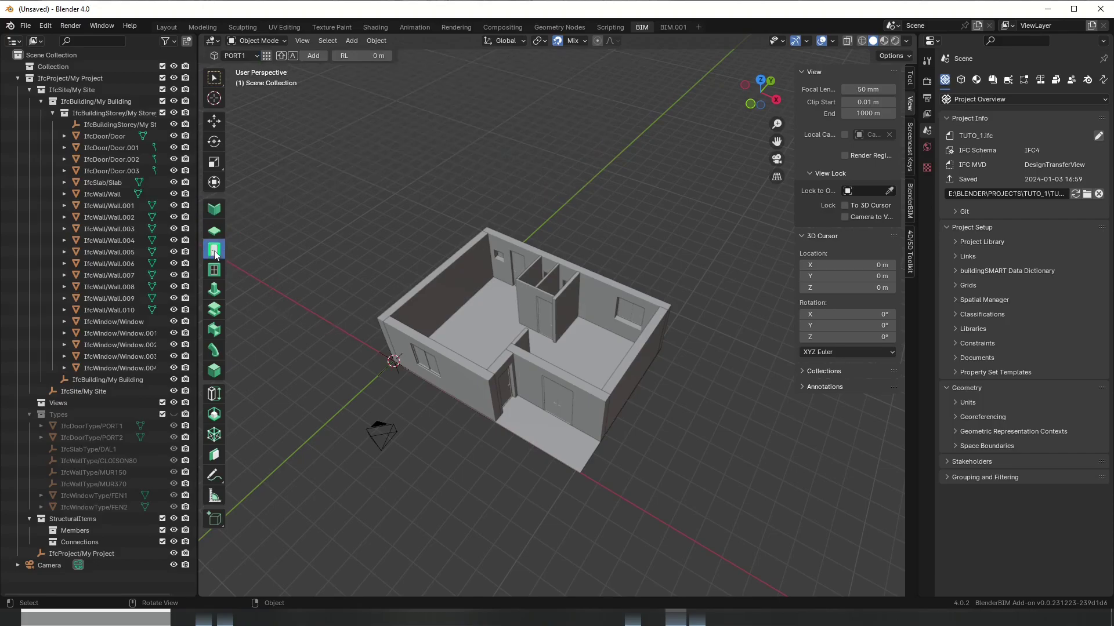
left_click(266, 56)
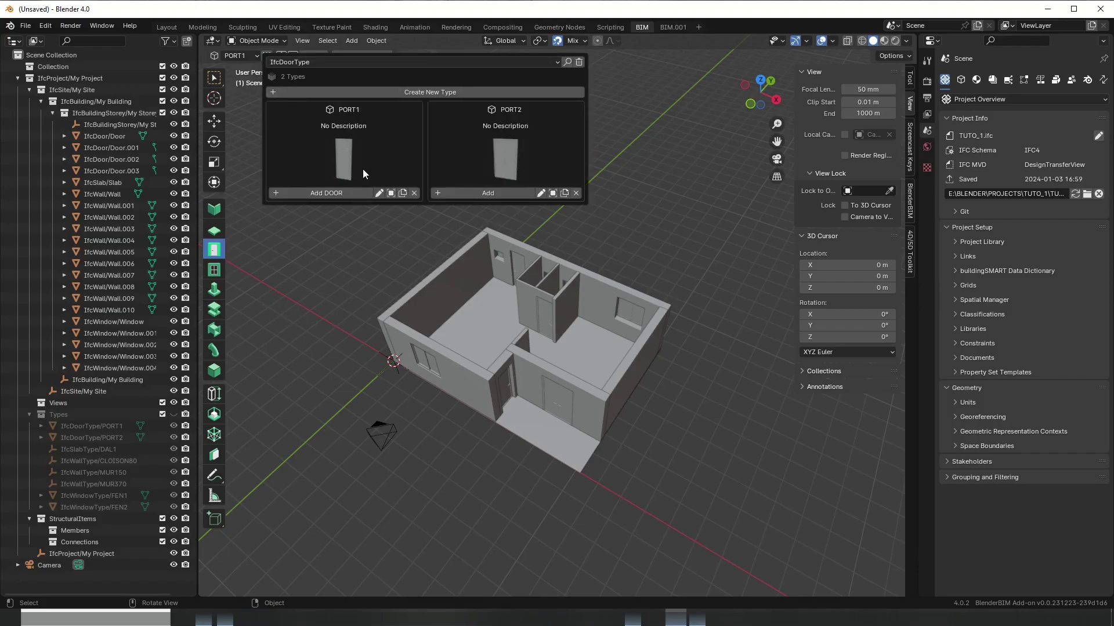
left_click(214, 270)
left_click(261, 55)
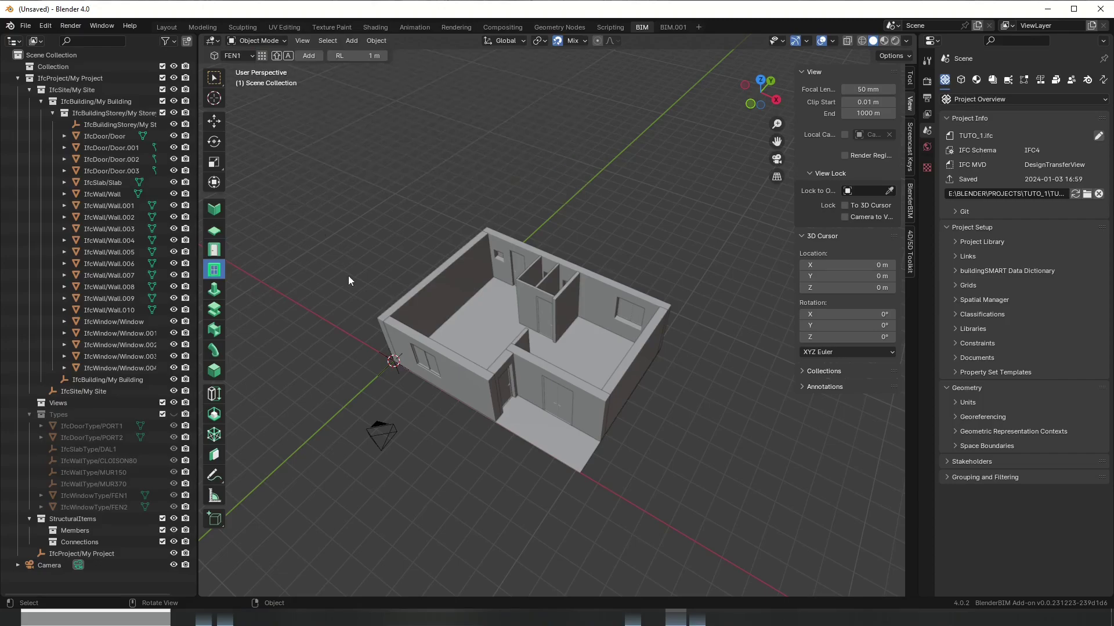
left_click(215, 209)
left_click(283, 55)
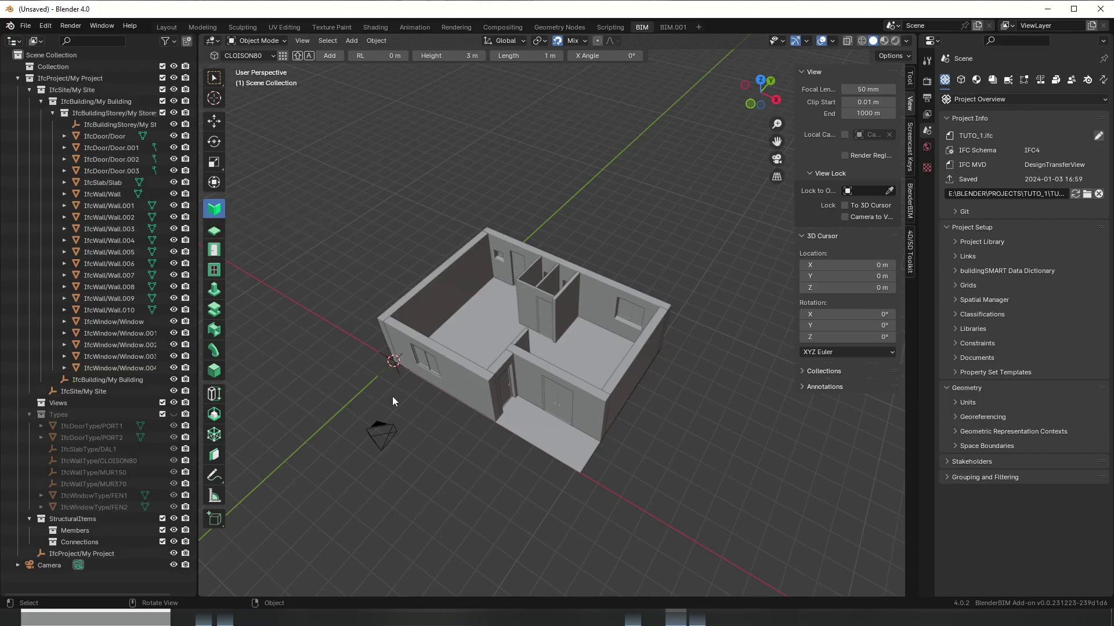
- Collapse the View settings and turn on the Screencast Keys display
left_click(803, 72)
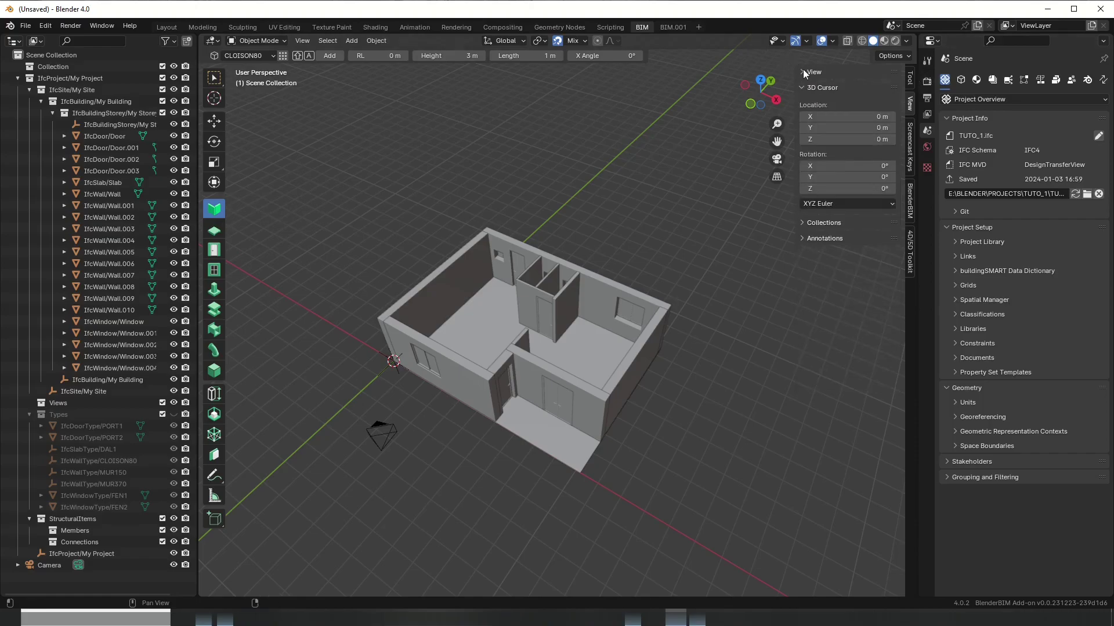
left_click(908, 158)
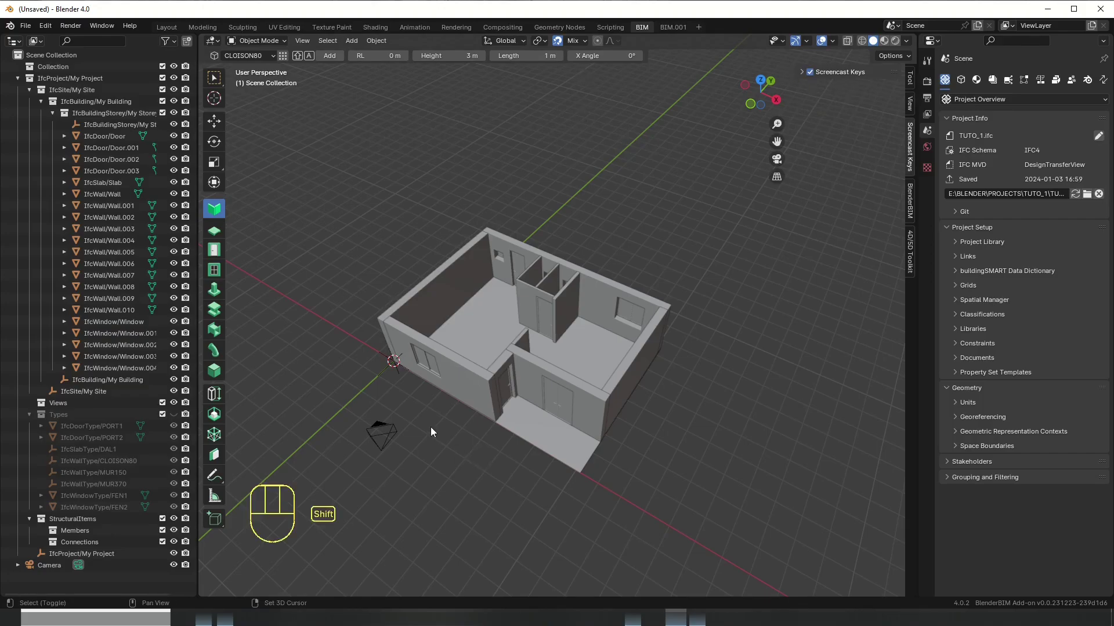
- Add a CLOISON80 wall at a new 3D cursor position in front of the house, extend it to a second cursor position, and delete it
key("shift+a")
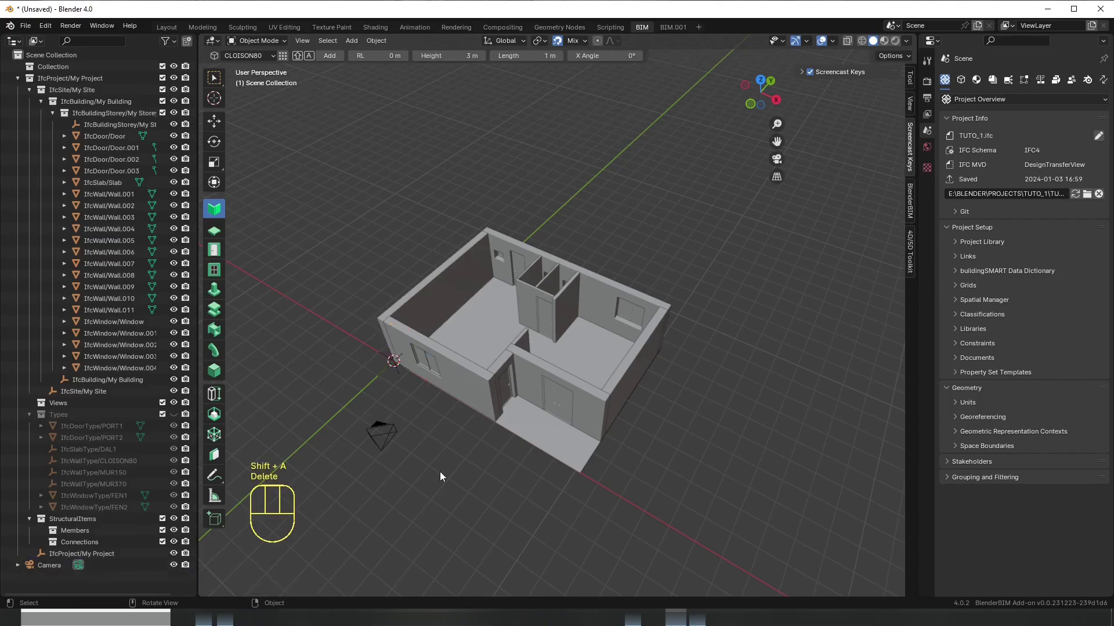
right_click_drag(433, 455, 439, 440, "shift")
key("Delete")
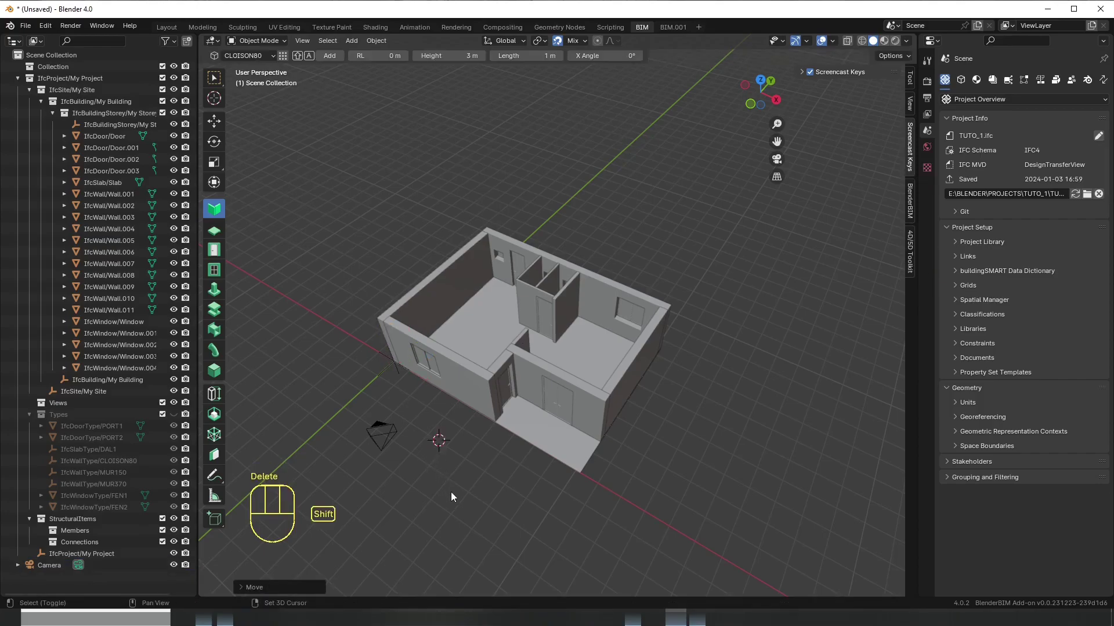
key("shift+a")
right_click(560, 510, "shift")
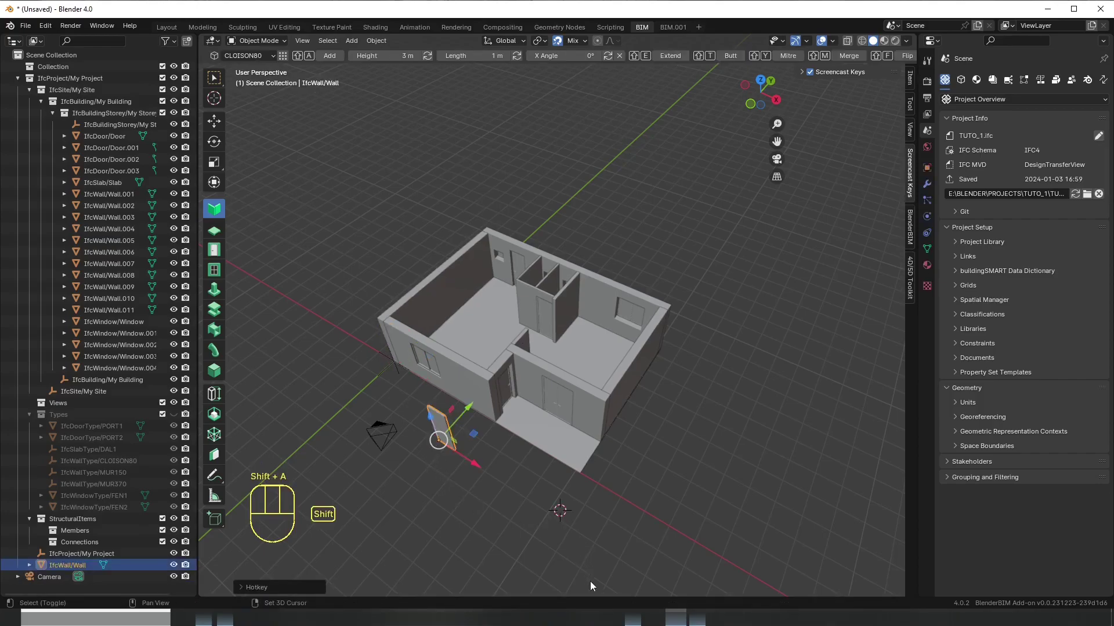
key("shift+e")
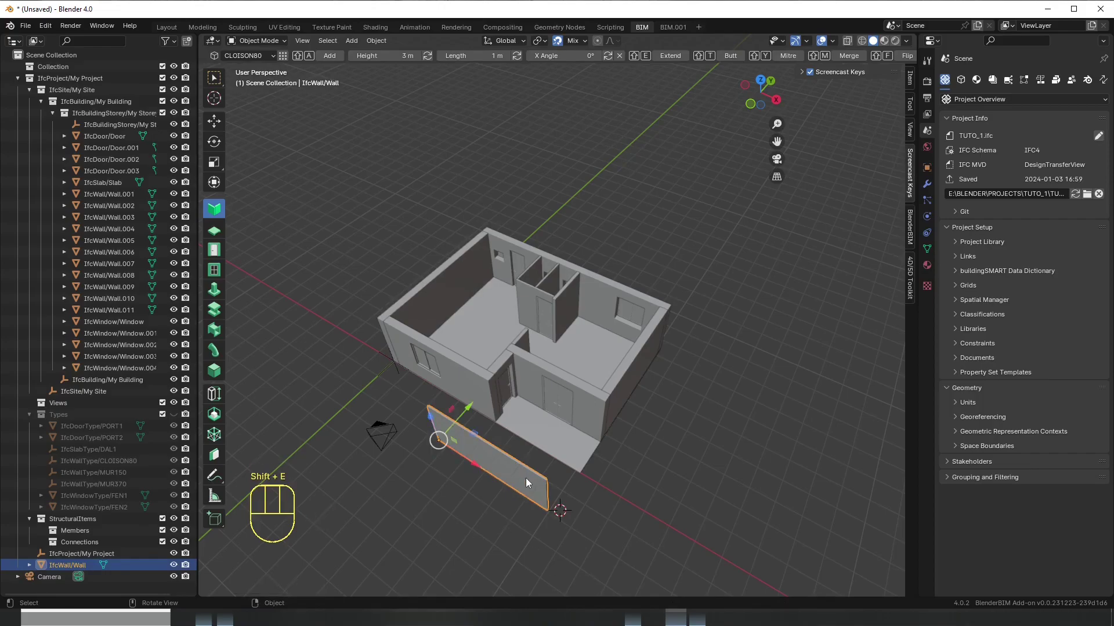
key("Delete")
- Load the project's drawings list under Drawings and Documents and select MY STOREY PLAN in the Plan View group
middle_click_drag(502, 474, 471, 470)
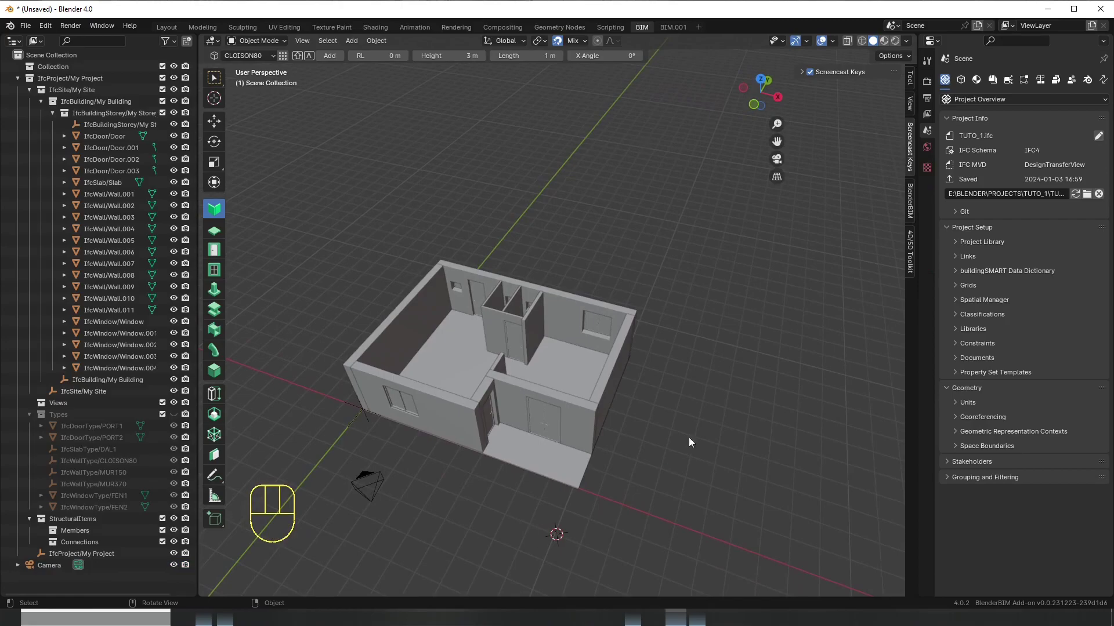
left_click(992, 79)
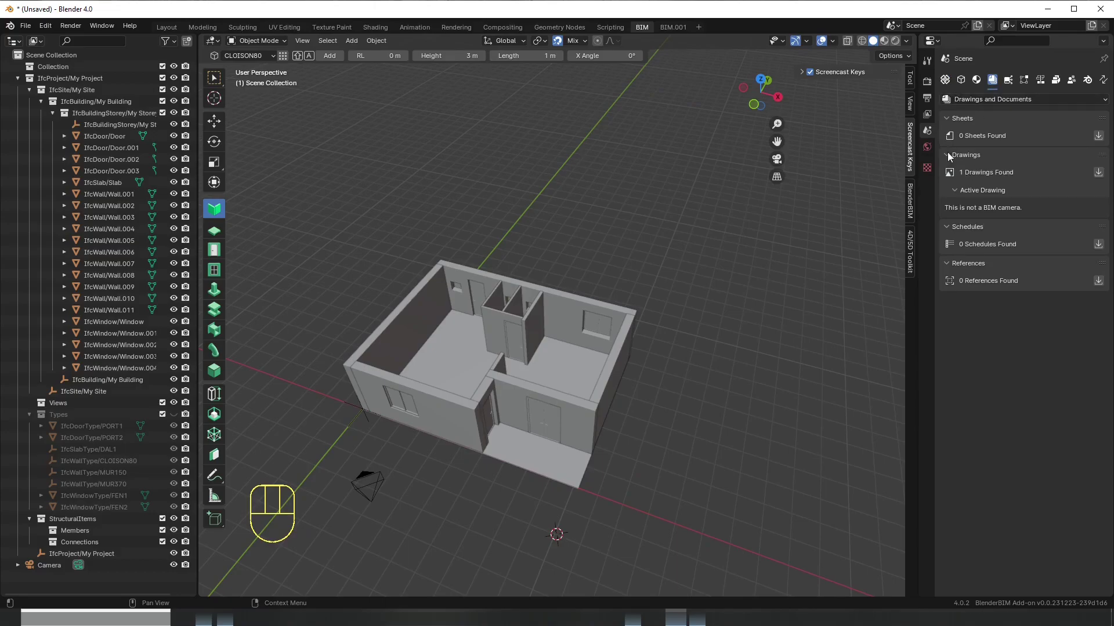
left_click(1098, 172)
left_click(972, 216)
left_click(952, 215)
left_click(994, 226)
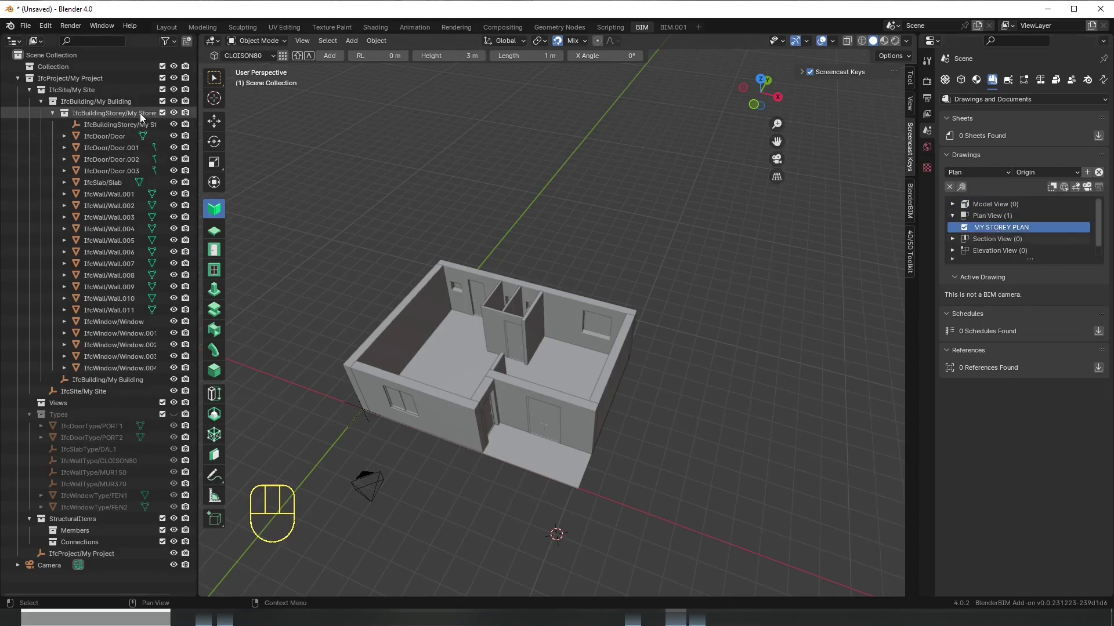
- Widen the outliner to show full element names and activate the MY STOREY PLAN drawing view
left_click_drag(199, 120, 254, 120)
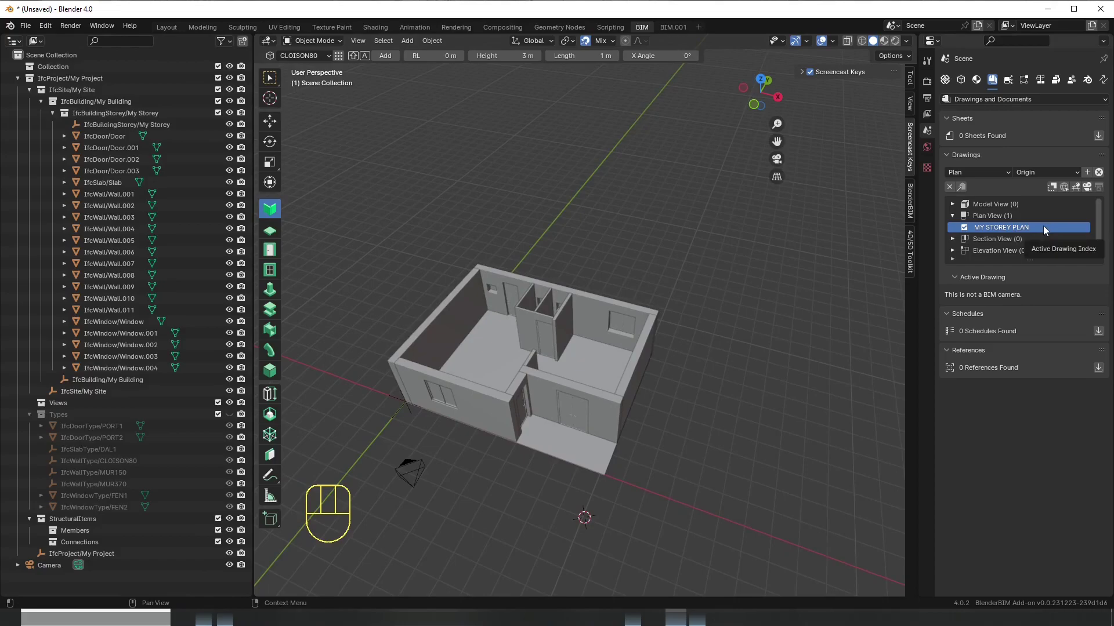
left_click(1087, 190)
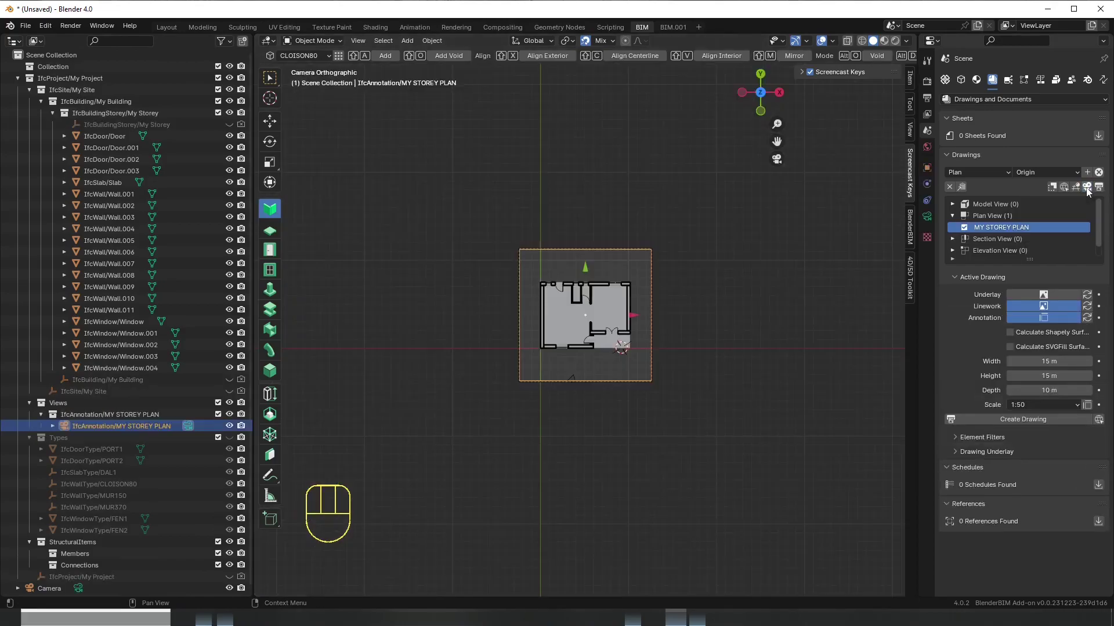
scroll(702, 351, "up", 3)
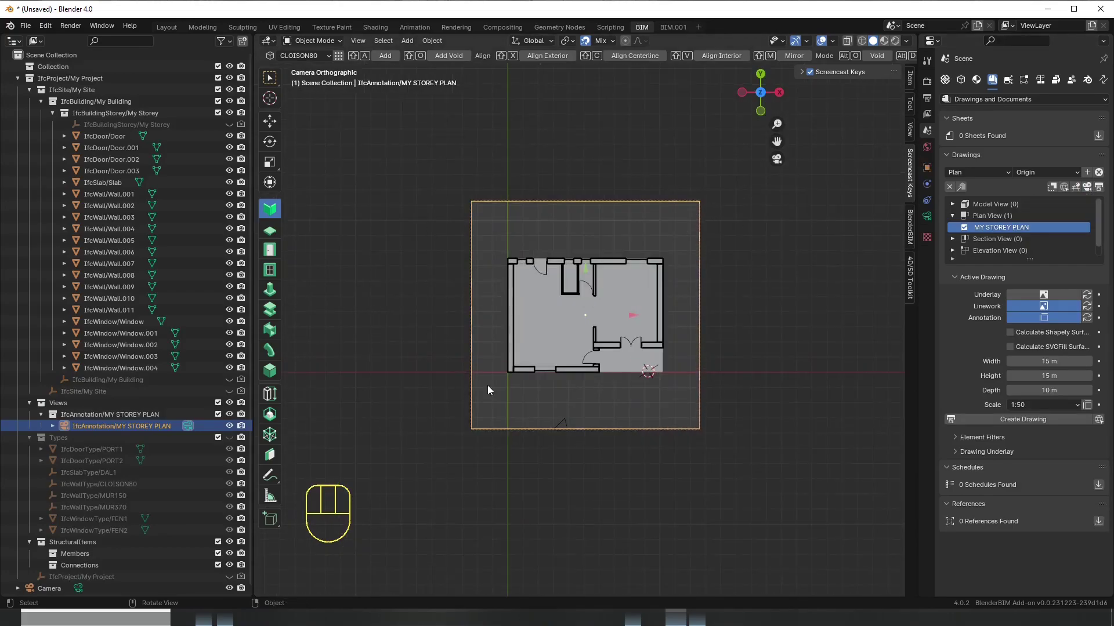
scroll(704, 370, "up", 1)
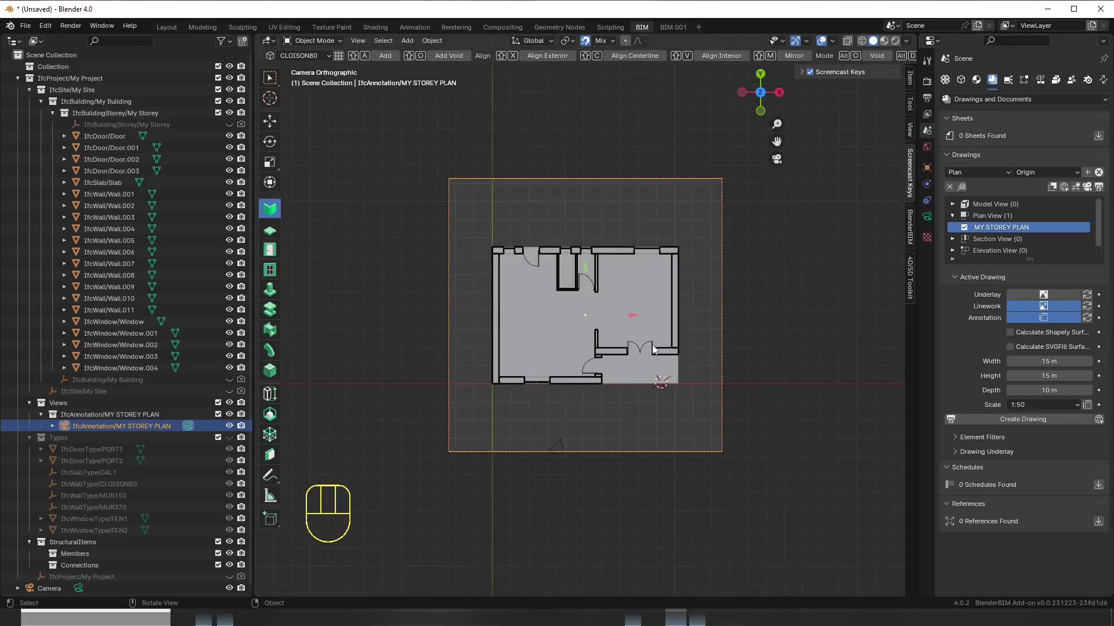
scroll(748, 371, "up", 2)
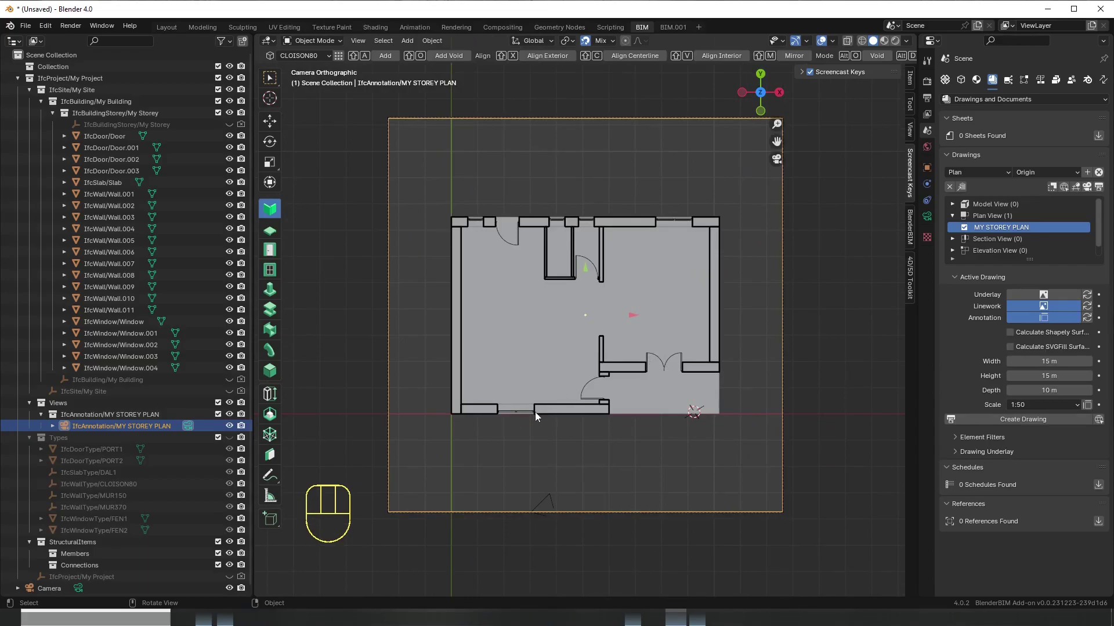
scroll(535, 413, "up", 1)
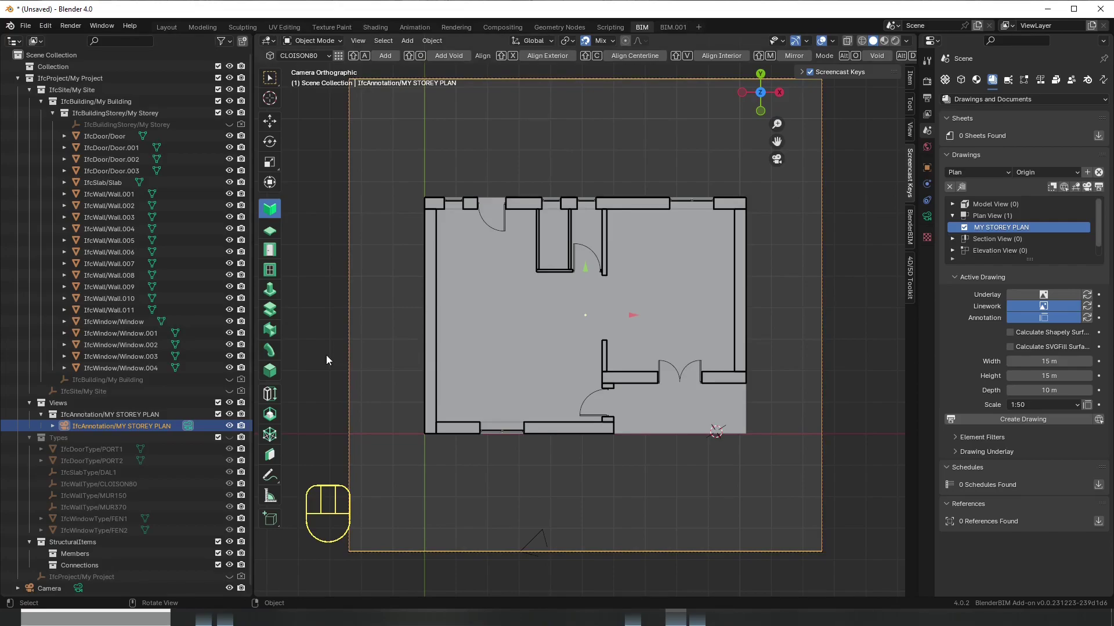
- Rename the building storey to RDC through its IfcBuildingStorey empty, keeping the IFC class prefix
left_click(152, 114)
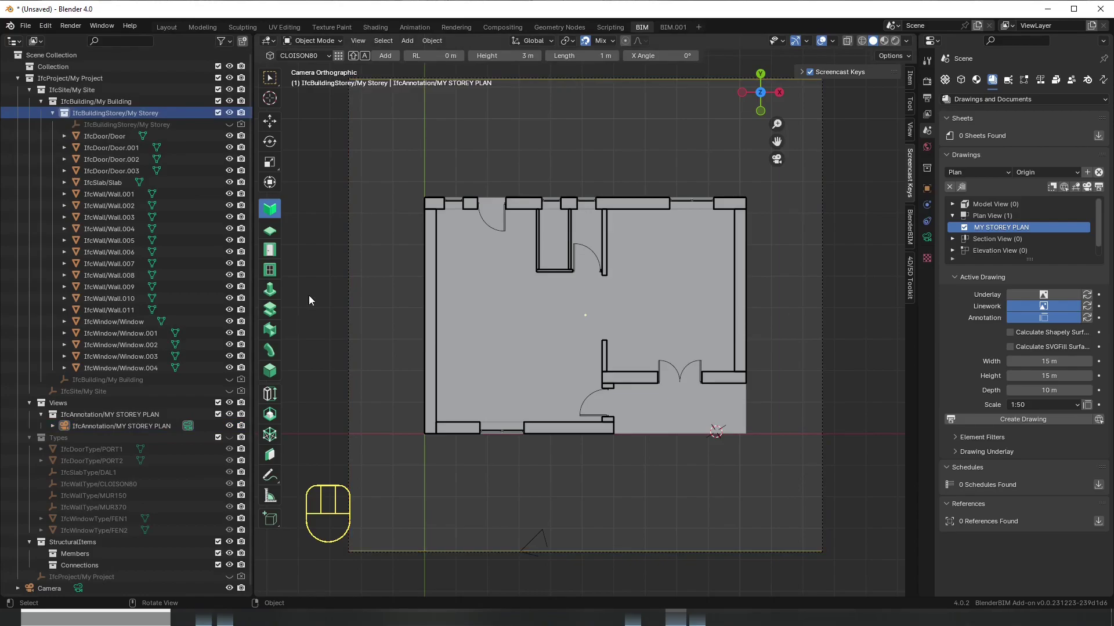
left_click(165, 123)
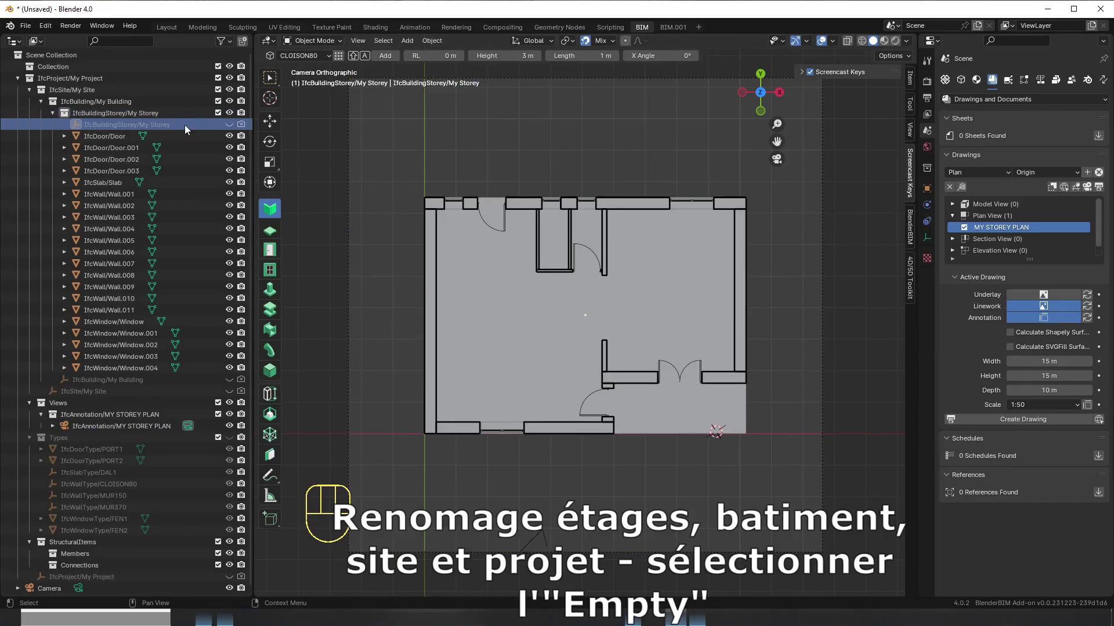
double_click(165, 123)
left_click(170, 124)
left_click(140, 124)
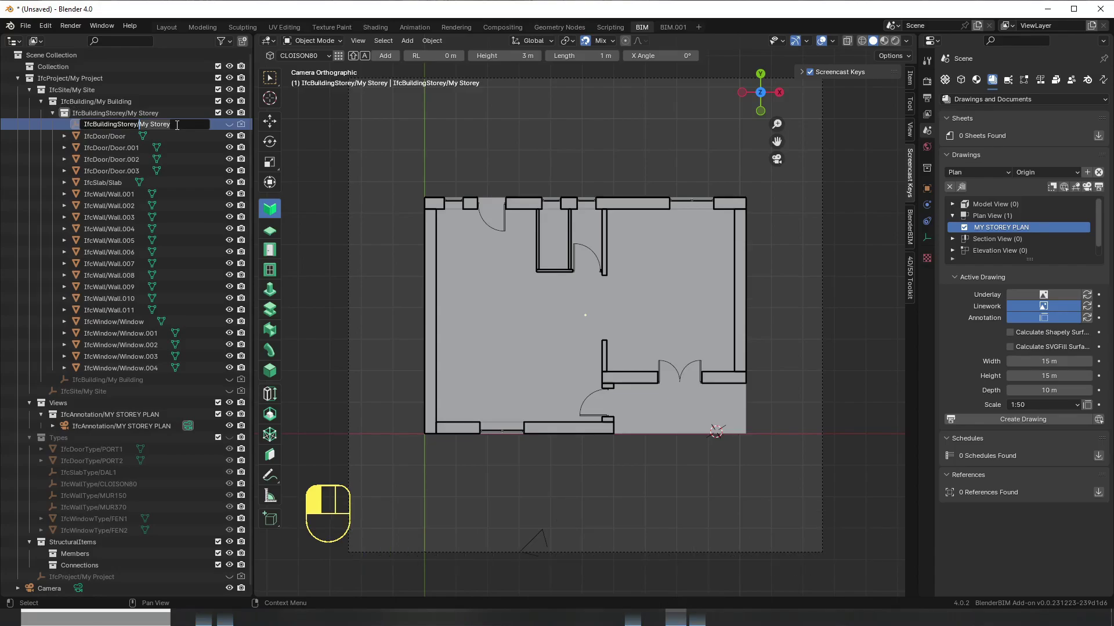
key("shift+End")
key("Delete")
type("RDC")
key("Return")
- Collapse the RDC storey and rename the building to Batiment through its IfcBuilding empty, keeping the class prefix
left_click(65, 103)
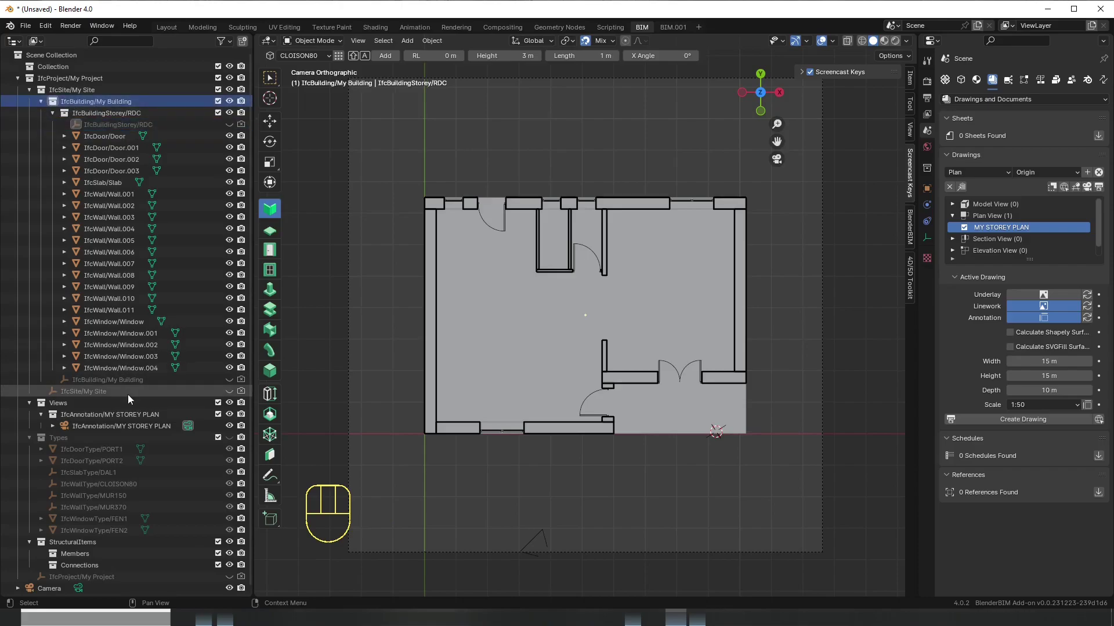
left_click(53, 113)
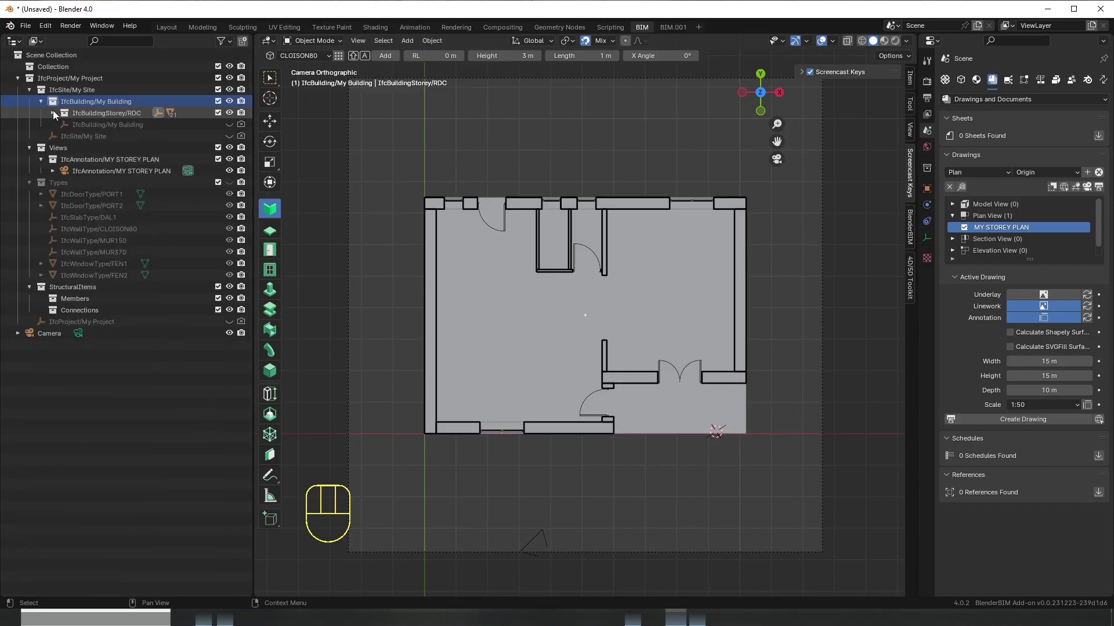
double_click(116, 124)
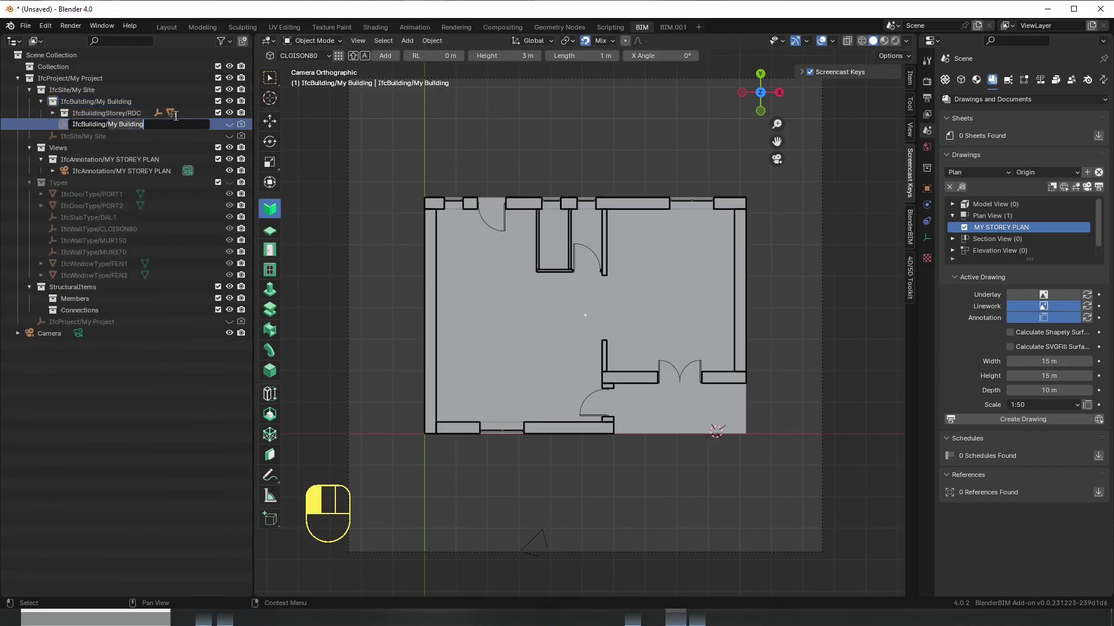
key("shift")
key("ctrl+BackSpace")
key("ctrl+BackSpace")
type("Batiment")
- Rename the site to Site through its IfcSite empty, keeping the class prefix
left_click(76, 90)
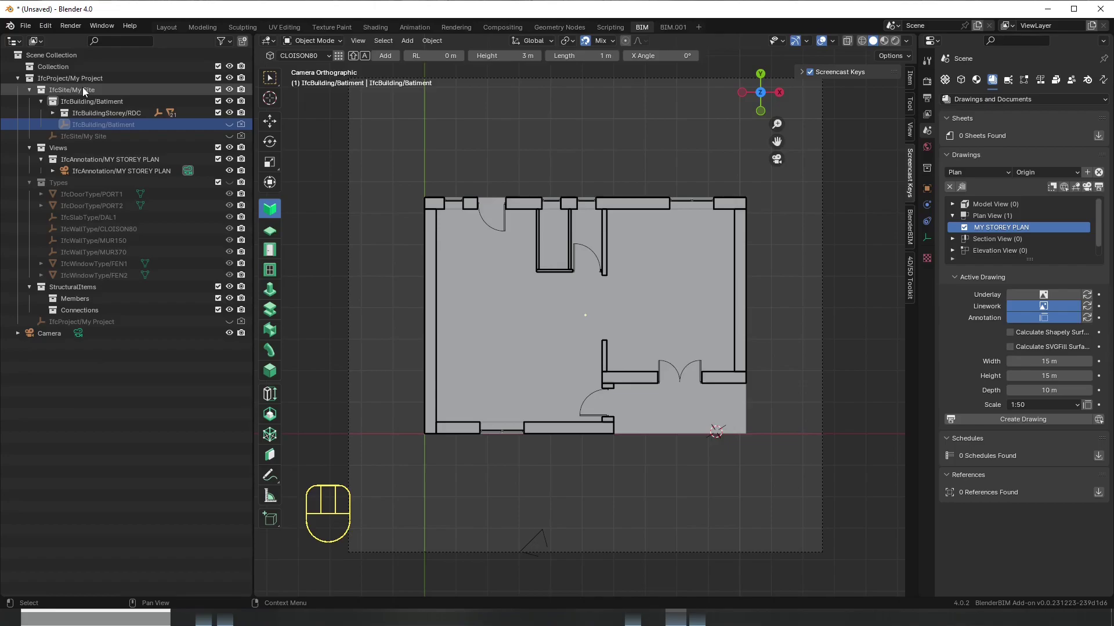
left_click(75, 137)
double_click(113, 137)
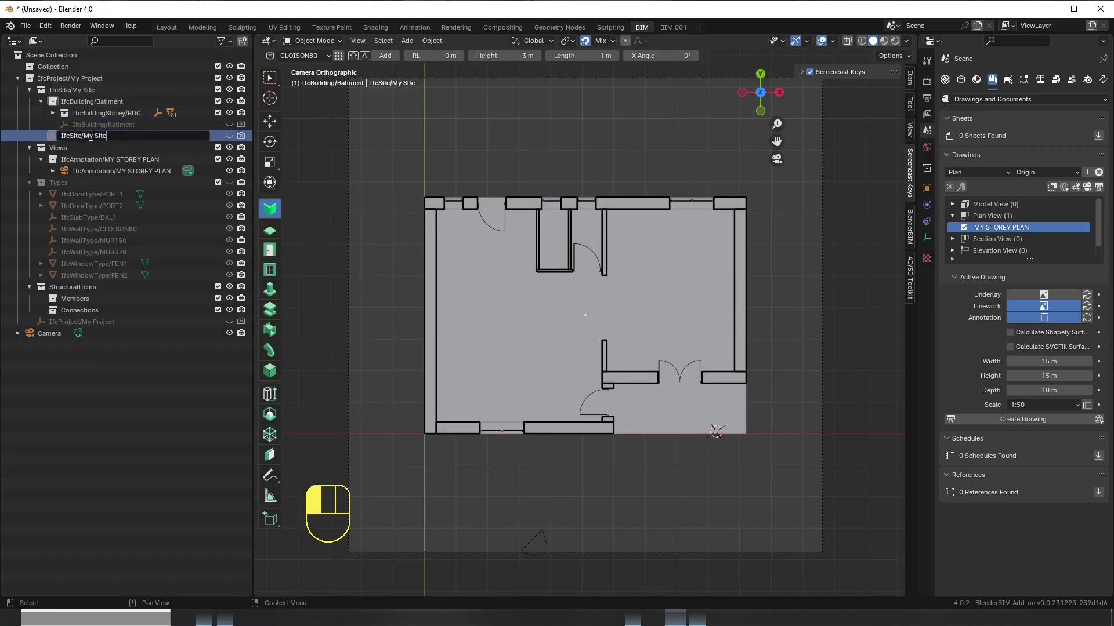
left_click_drag(84, 136, 154, 141)
key("BackSpace")
key("Return")
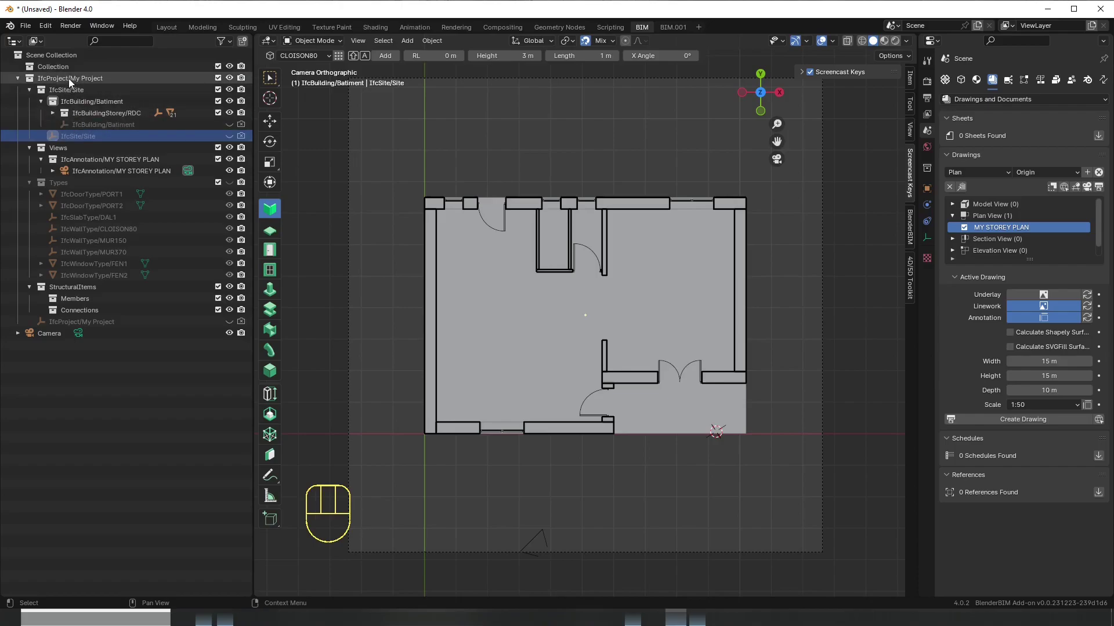
- Rename the project to Mon projet through its IfcProject empty, keeping the class prefix
double_click(113, 323)
left_click_drag(84, 321, 116, 322)
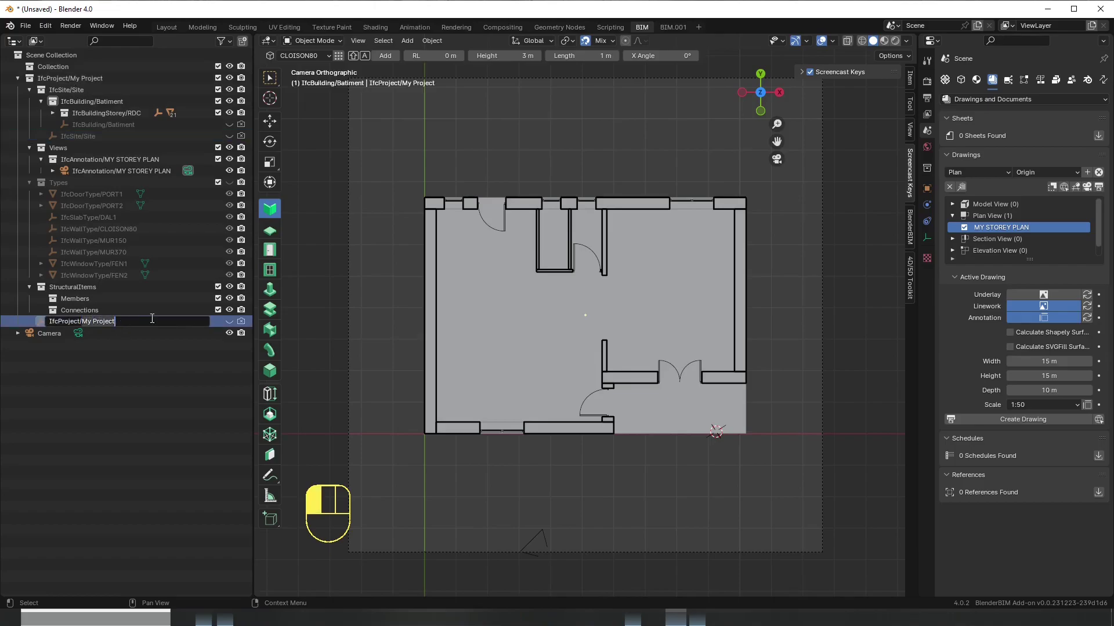
key("BackSpace")
type("on projet")
key("Return")
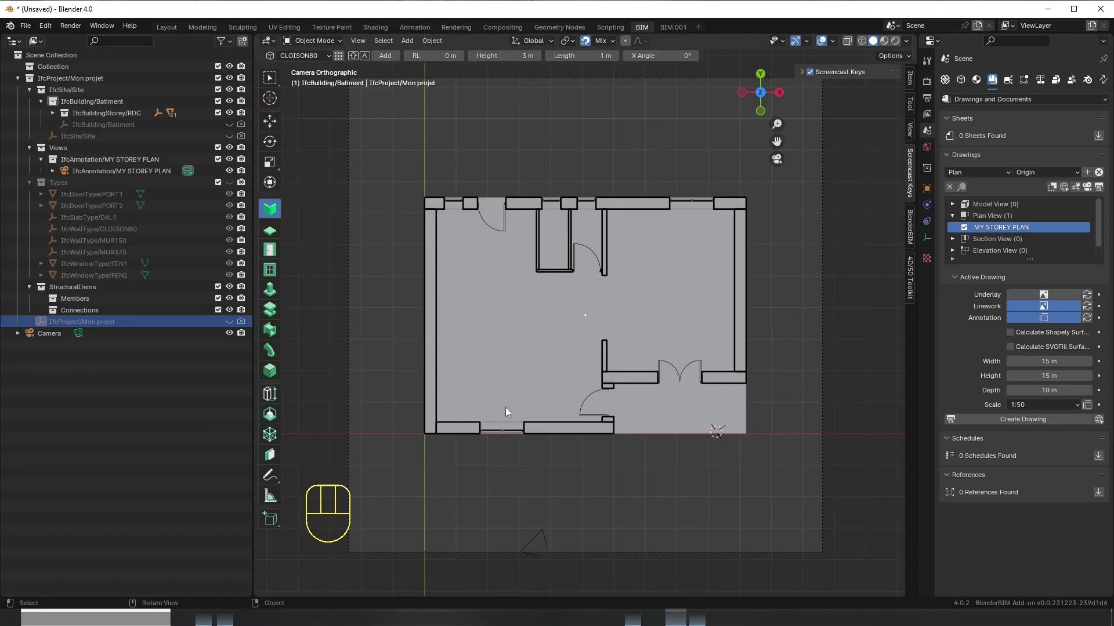
- Load IFC4 Furniture Library.ifc from E:\BLENDER\ASSETS\IFC\BLENDERBIMLIB as the project library
middle_click_drag(843, 435, 750, 388)
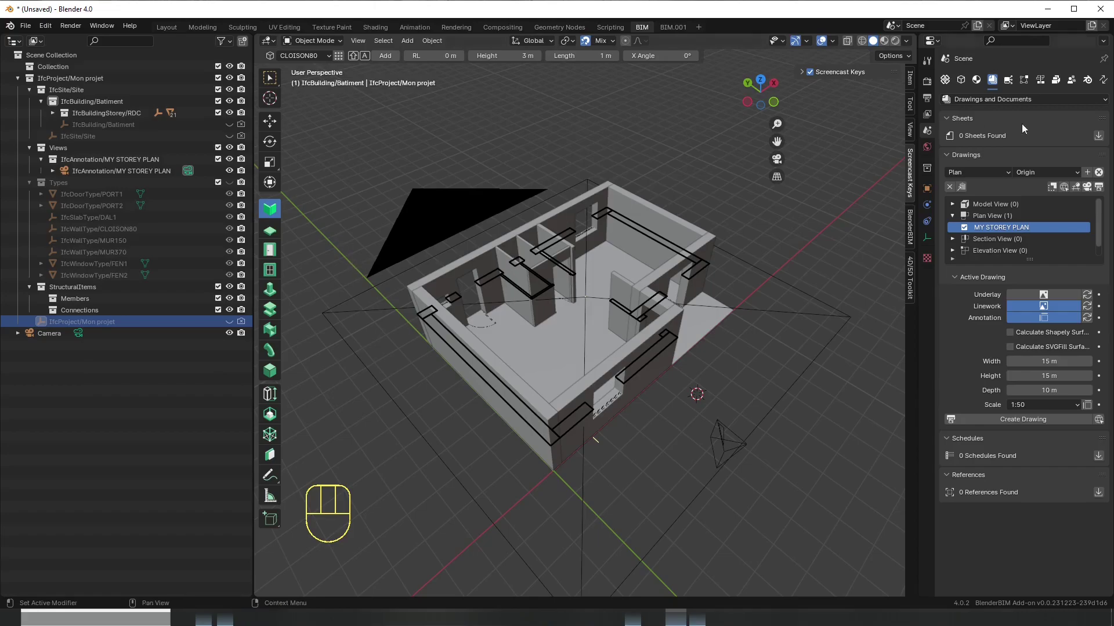
left_click(947, 80)
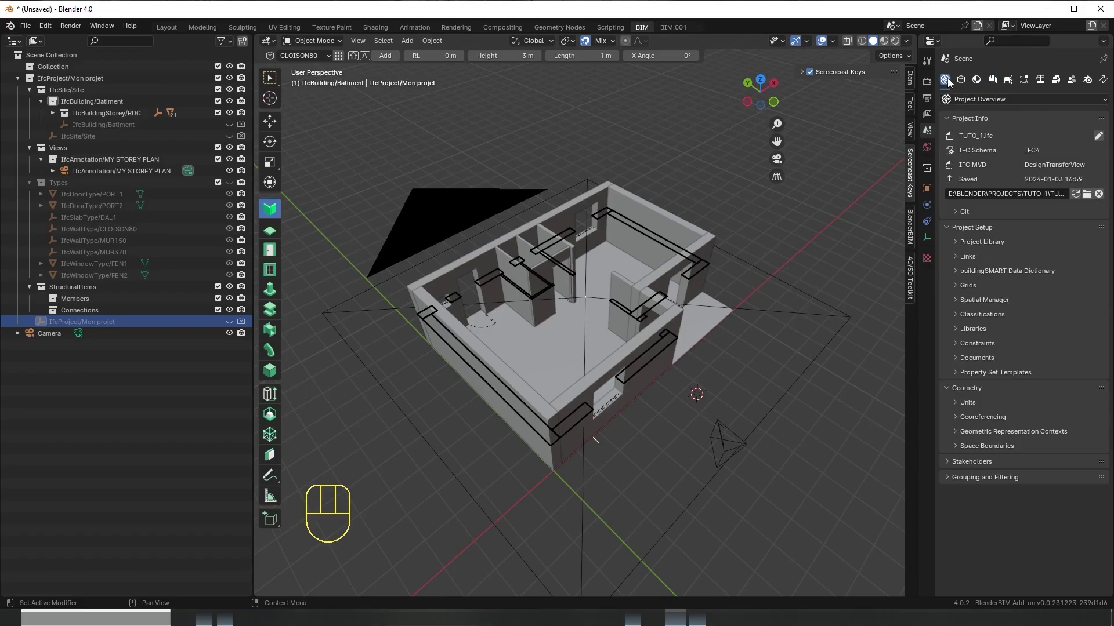
left_click(961, 243)
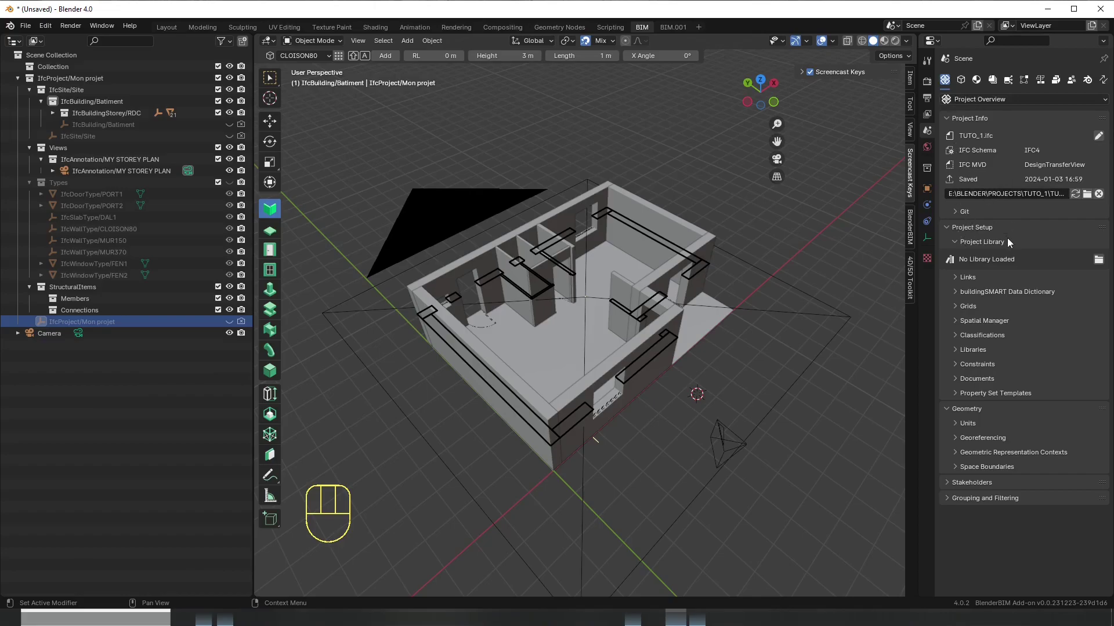
left_click(1098, 259)
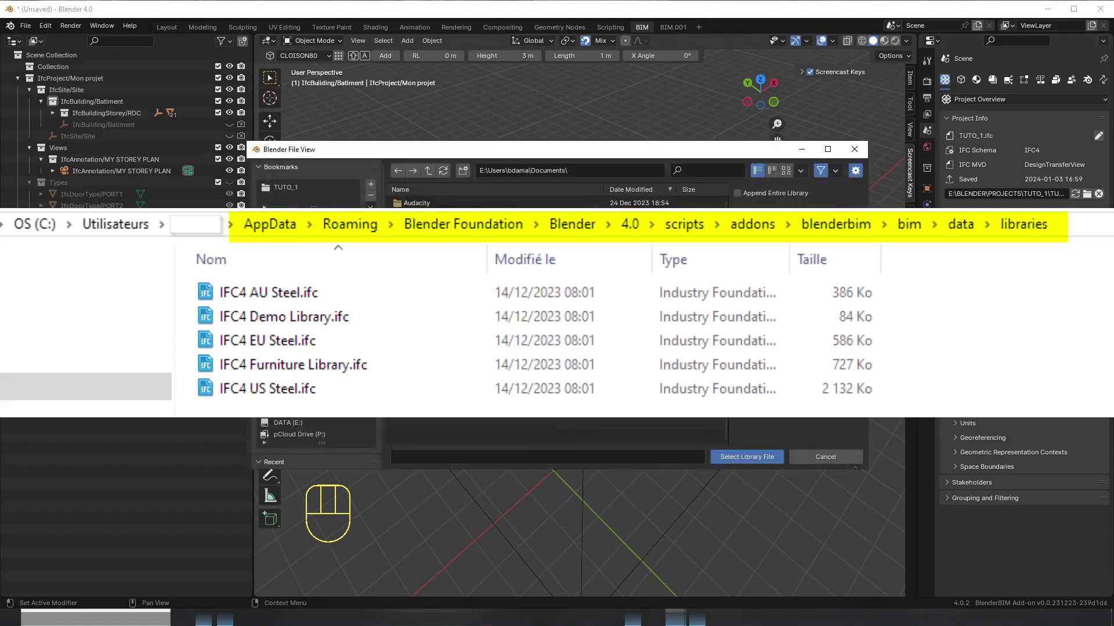
left_click(286, 188)
key("BackSpace")
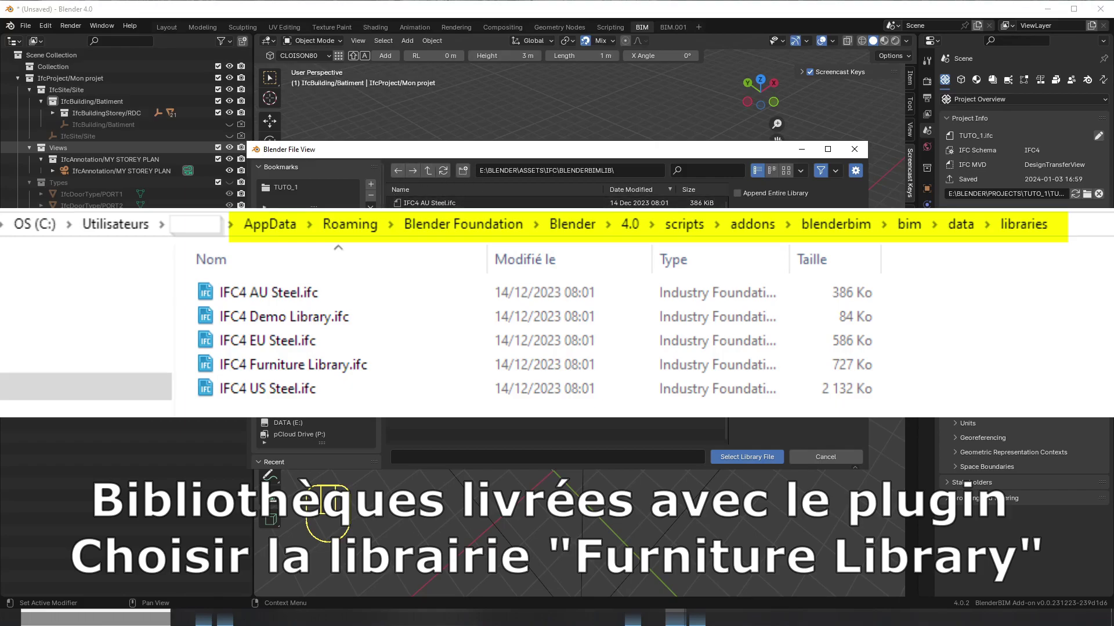
left_click(430, 237)
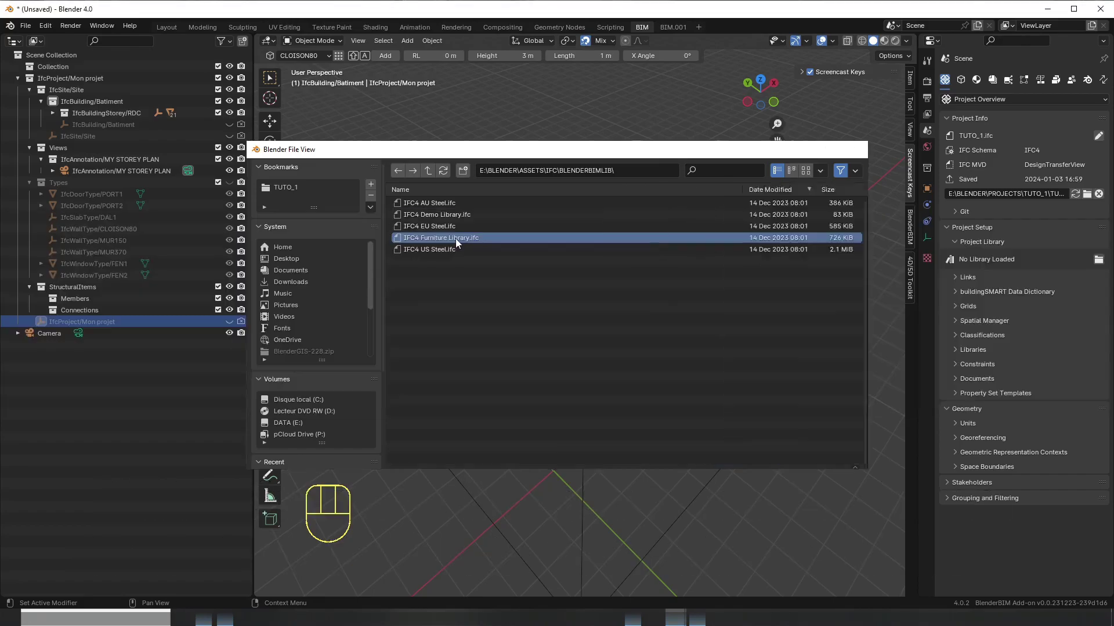
double_click(455, 238)
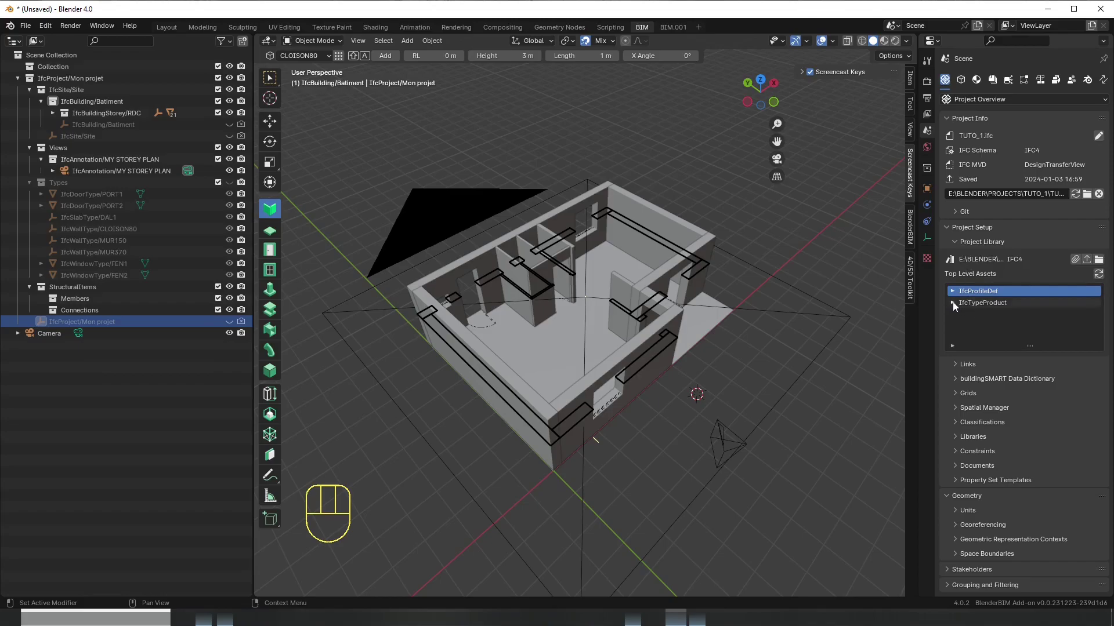
- Widen the properties editor and open the library's IfcFurnitureType assets under IfcTypeProduct, with the list's filter options shown
left_click_drag(936, 294, 811, 302)
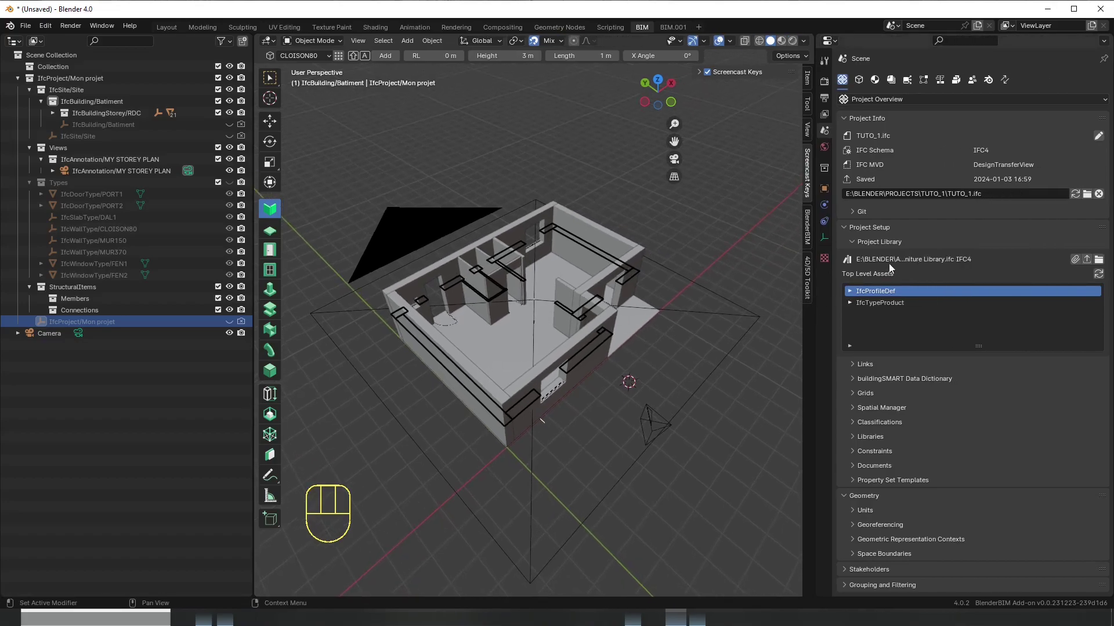
left_click(855, 304)
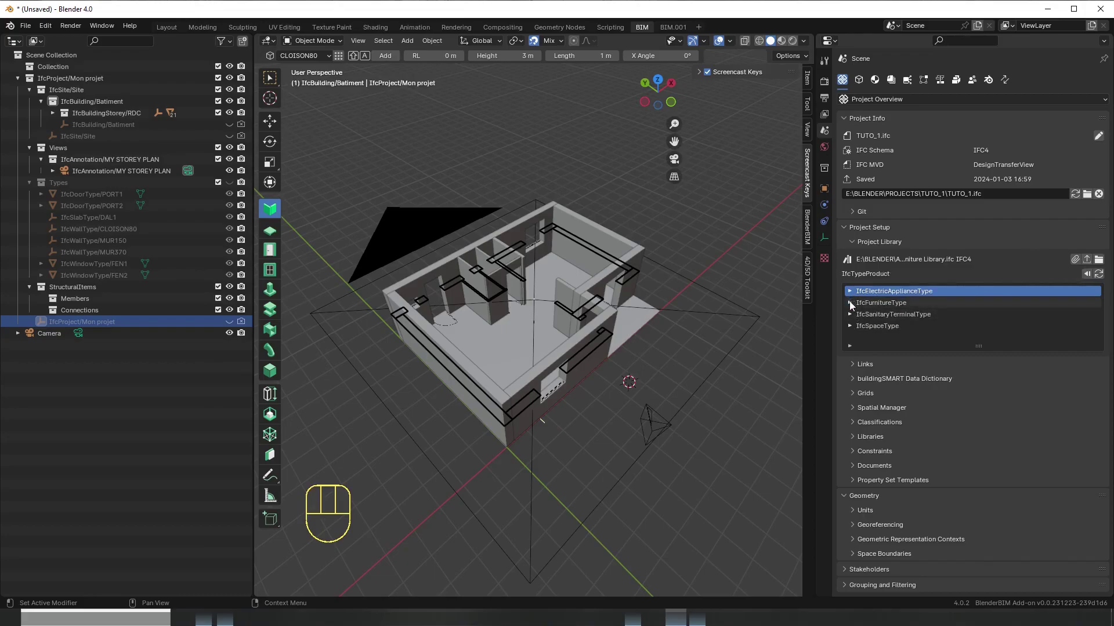
left_click(851, 302)
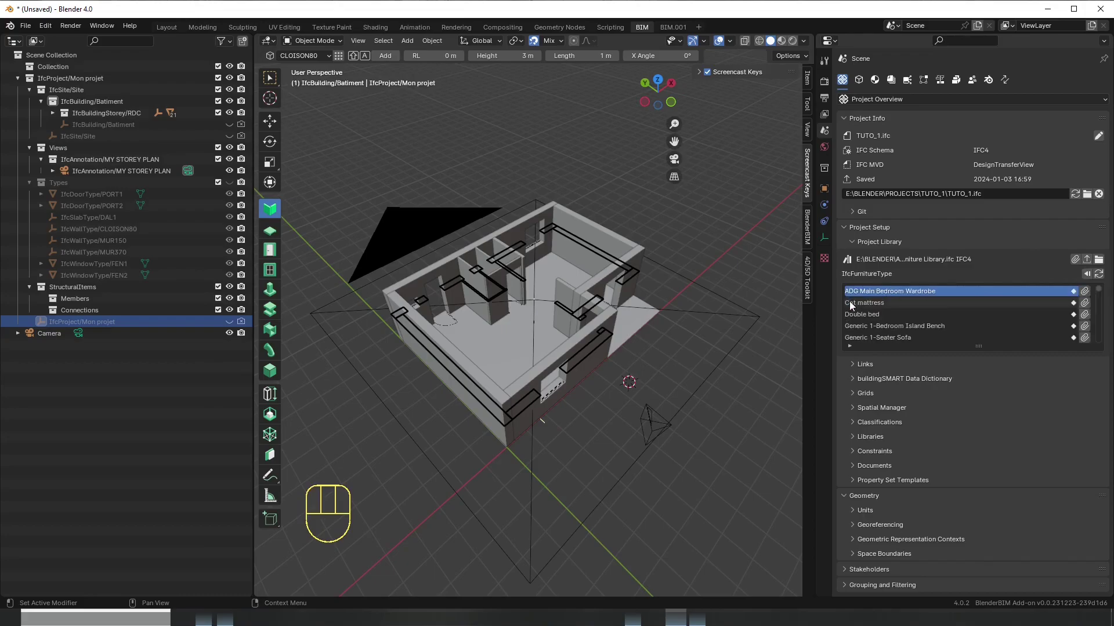
left_click(847, 345)
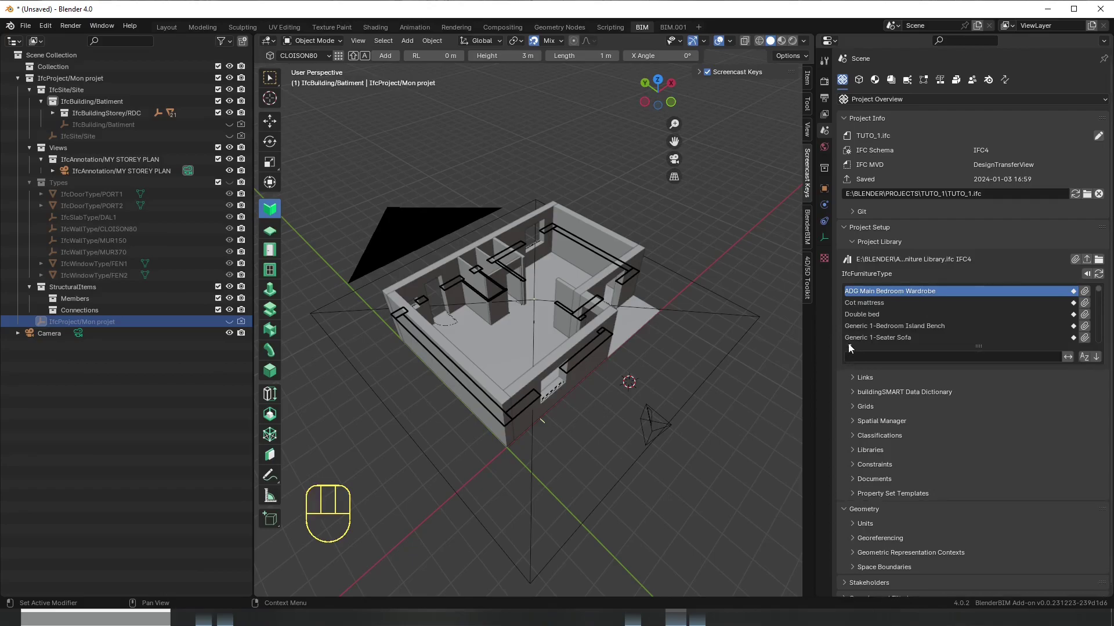
- Append the Generic 1-Seater Sofa type to the project and check it by briefly showing the Types collection, leaving that collection hidden
scroll(921, 293, "down", 2)
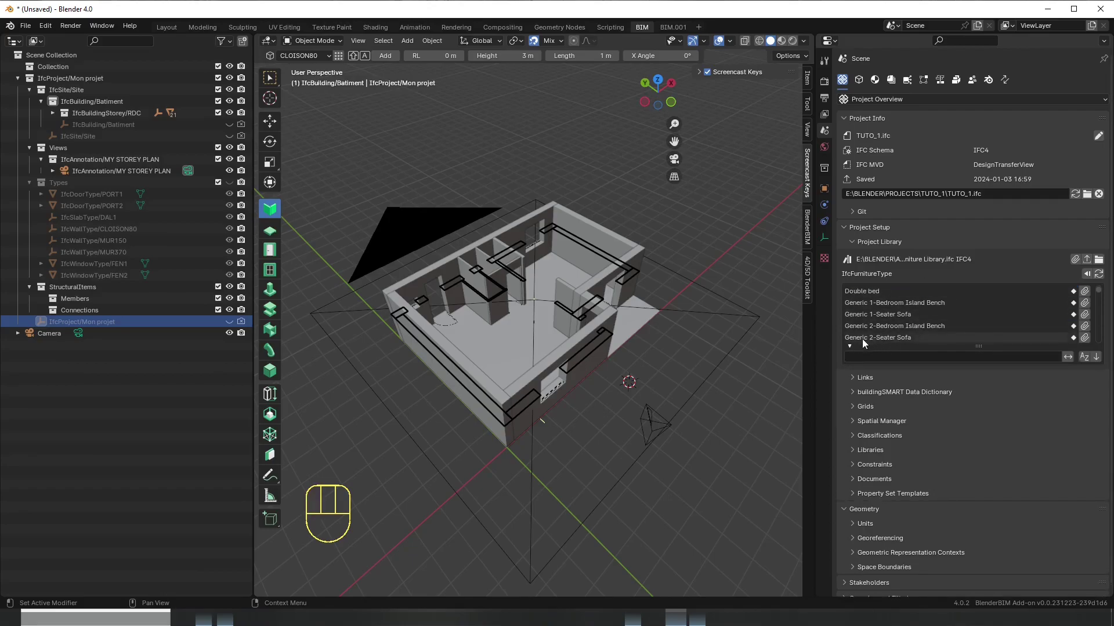
left_click(933, 315)
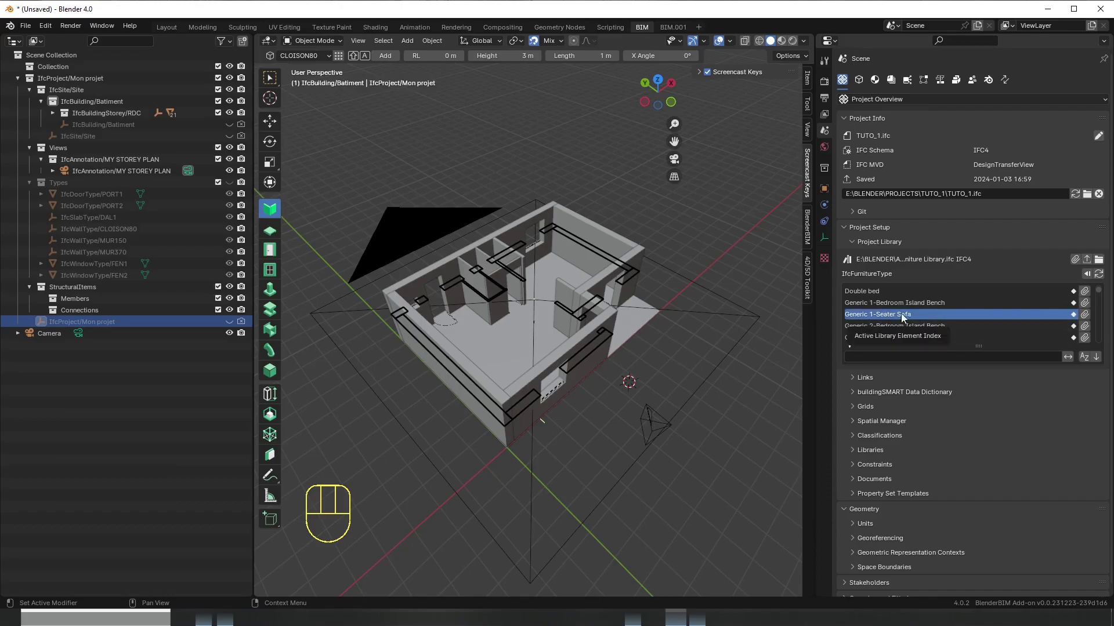
left_click(1084, 314)
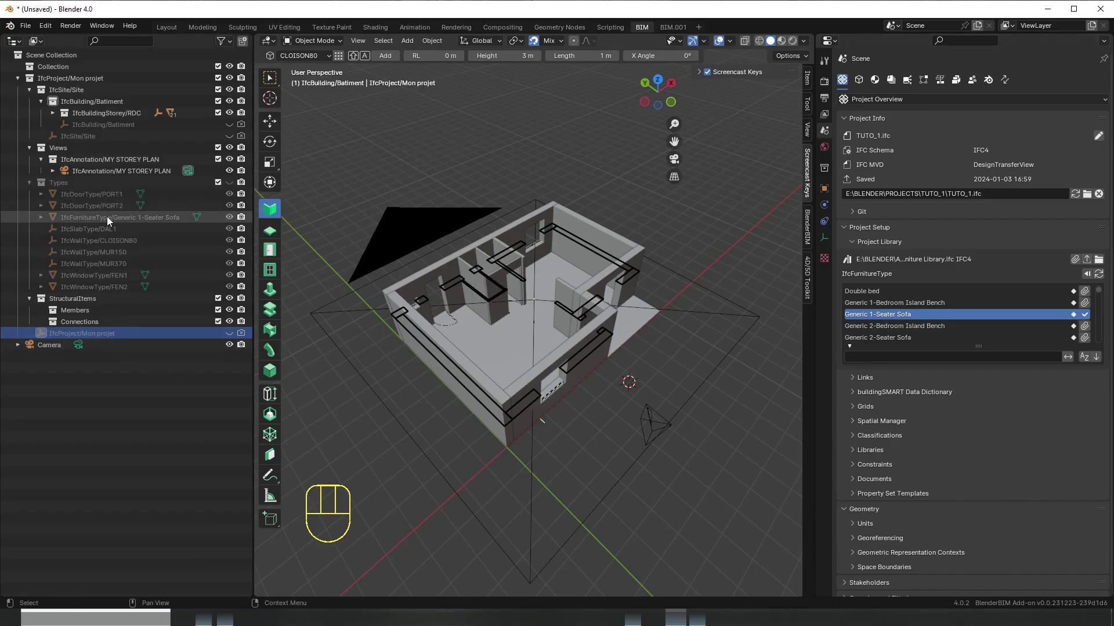
left_click(230, 182)
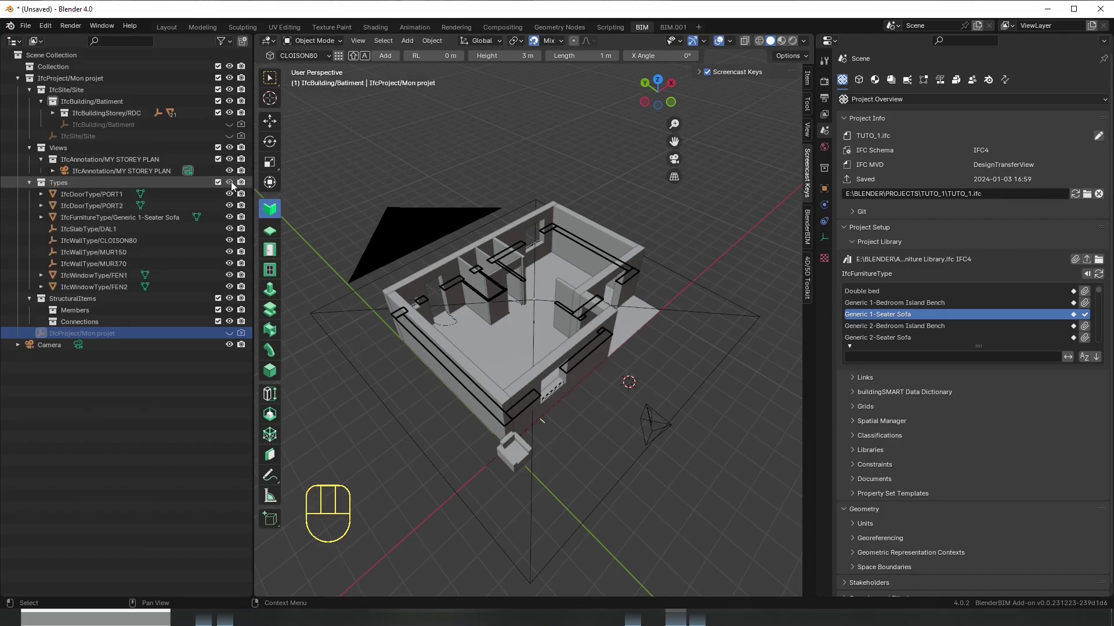
left_click(230, 182)
left_click(230, 182)
left_click(230, 182)
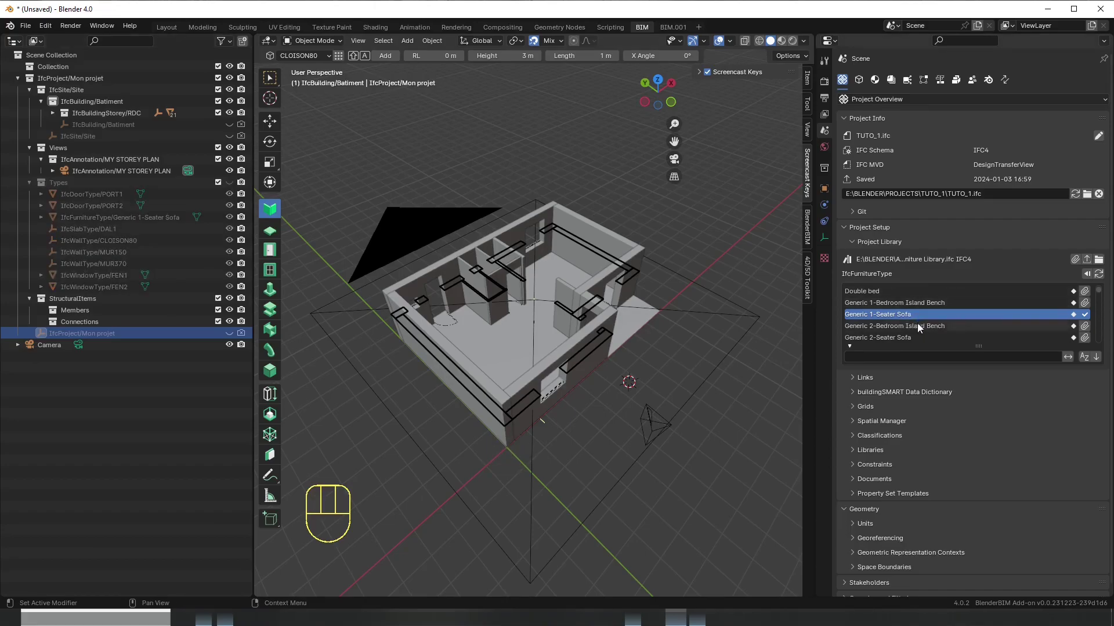
- Append the Generic 3-Seater Sofa furniture type from the library to the project
scroll(987, 324, "down", 1)
scroll(986, 323, "down", 1)
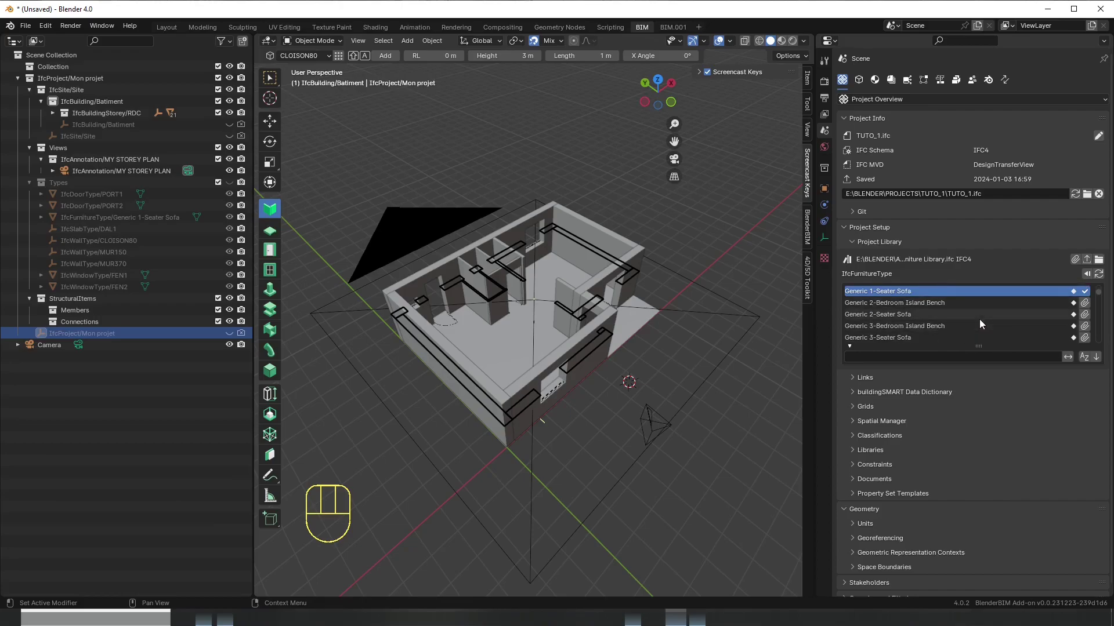
scroll(979, 319, "down", 2)
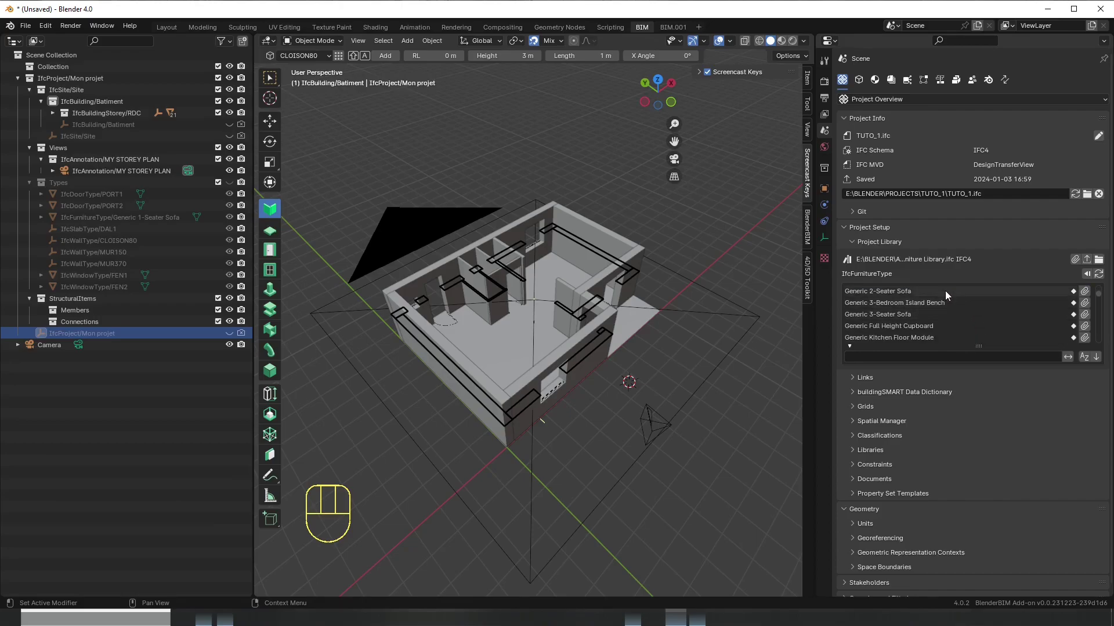
left_click(1084, 315)
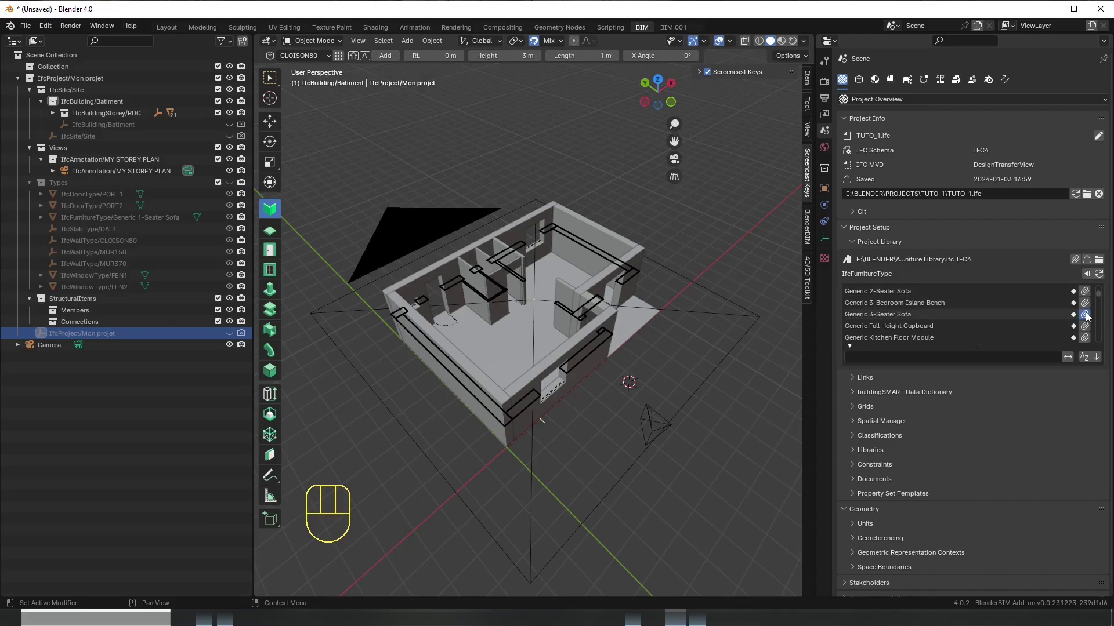
- Append the Generic Large Desk furniture type from the library to the project
scroll(964, 313, "down", 1)
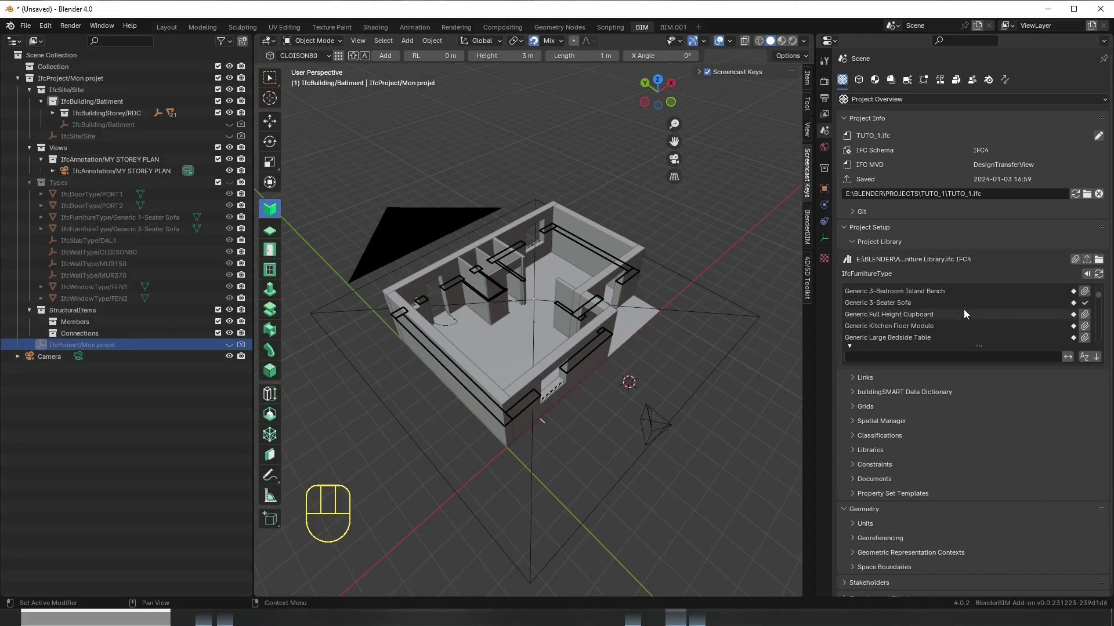
scroll(964, 313, "down", 2)
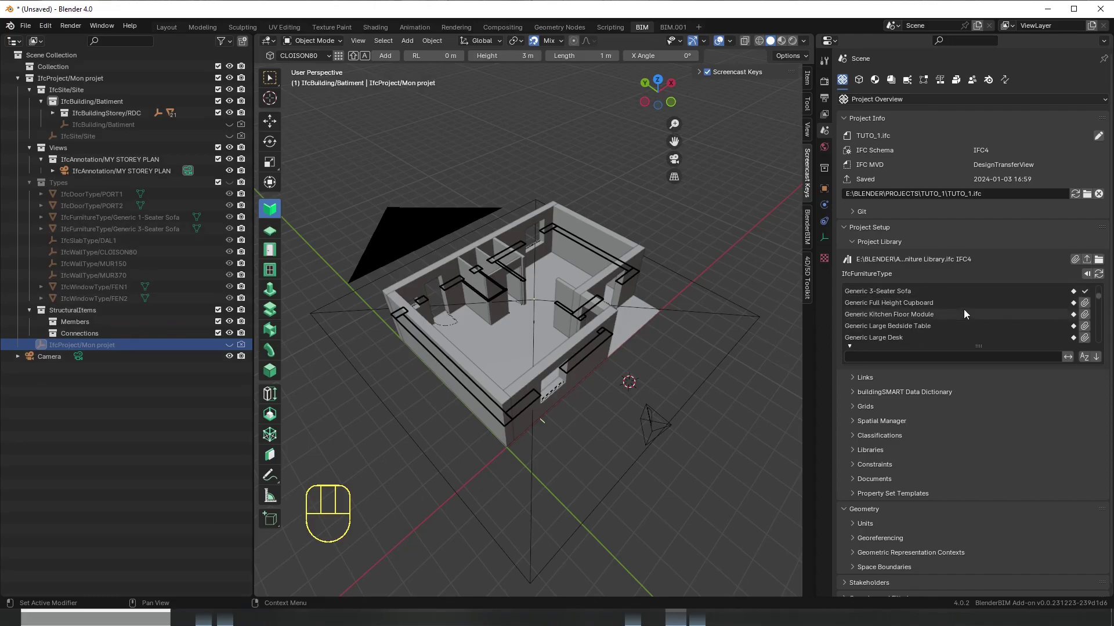
scroll(963, 309, "down", 1)
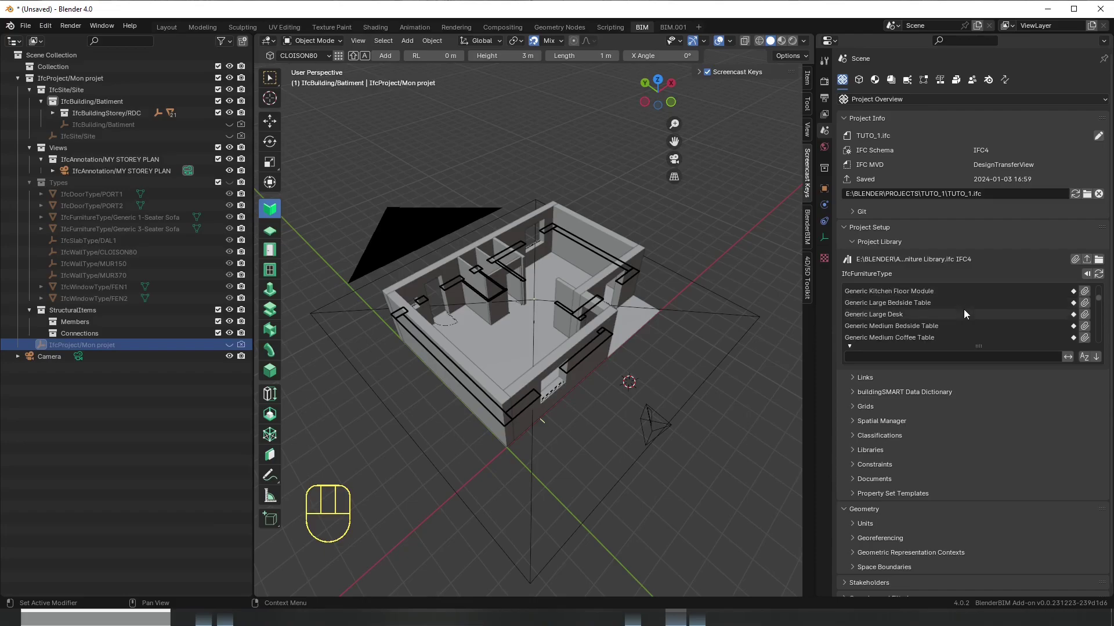
left_click(1084, 315)
- Append the Neufert Retail 6-Seater Circular Table furniture type from the library to the project
scroll(944, 317, "down", 1)
scroll(943, 317, "down", 5)
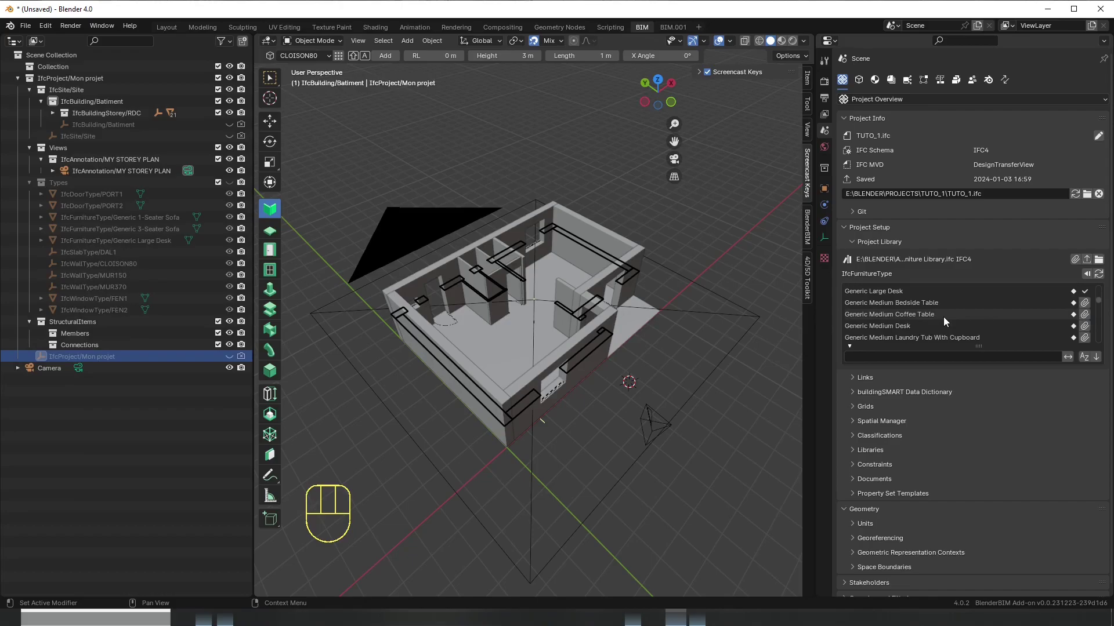
scroll(942, 315, "down", 5)
scroll(942, 316, "down", 5)
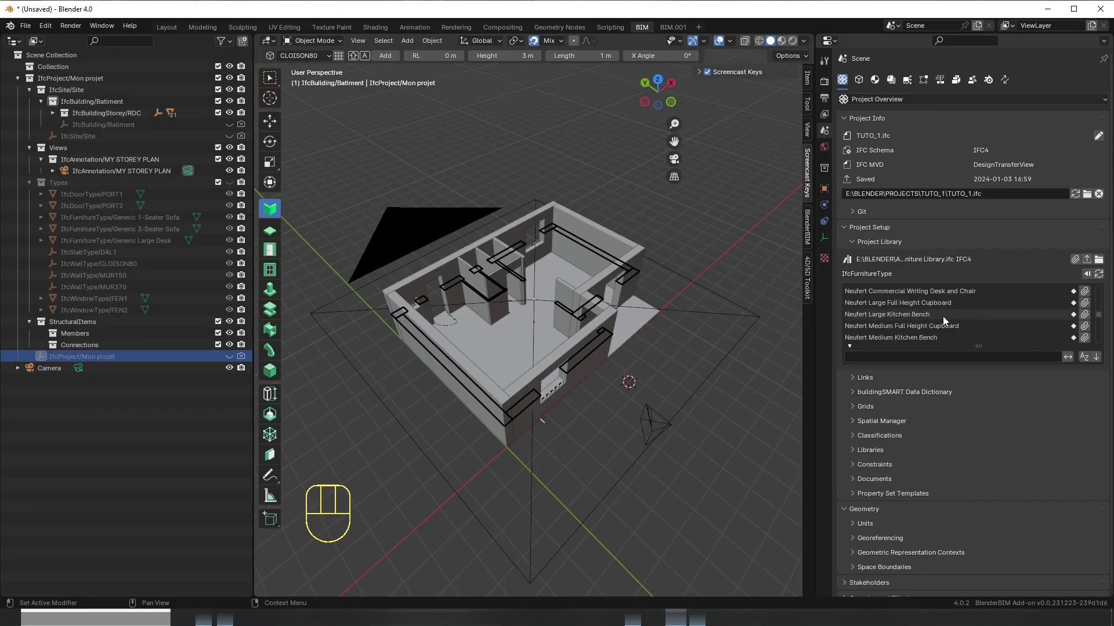
scroll(942, 315, "down", 4)
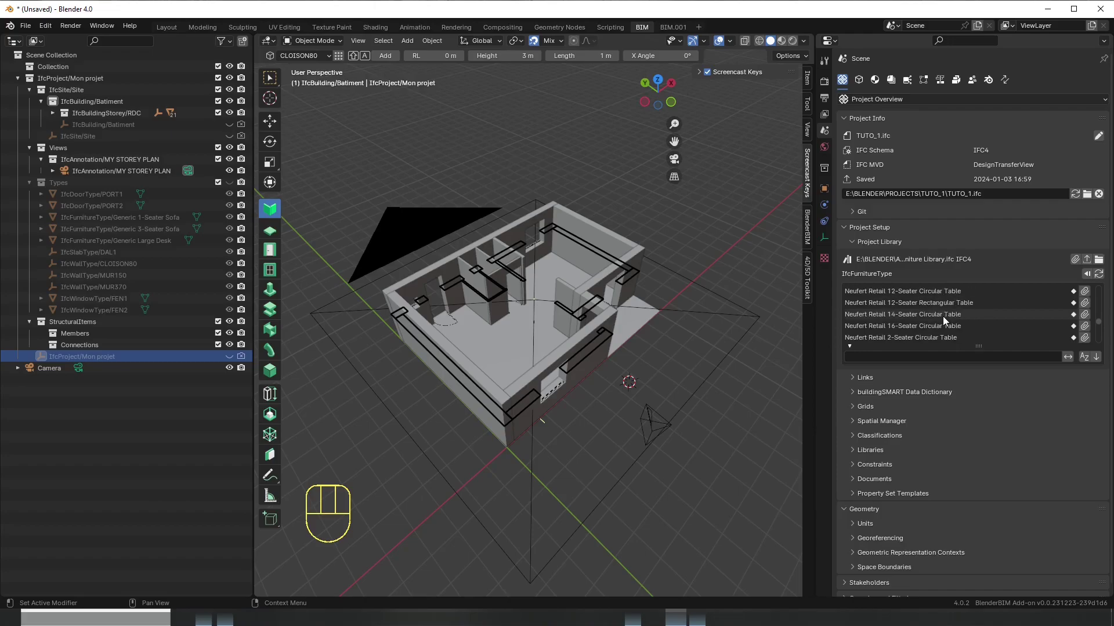
scroll(942, 316, "down", 4)
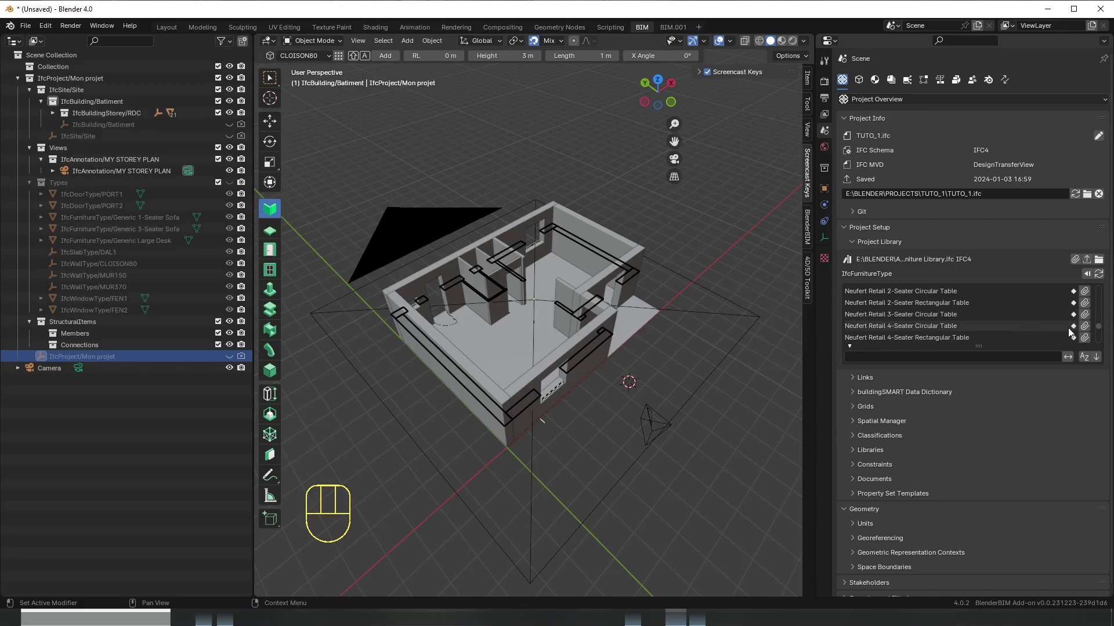
scroll(966, 315, "down", 3)
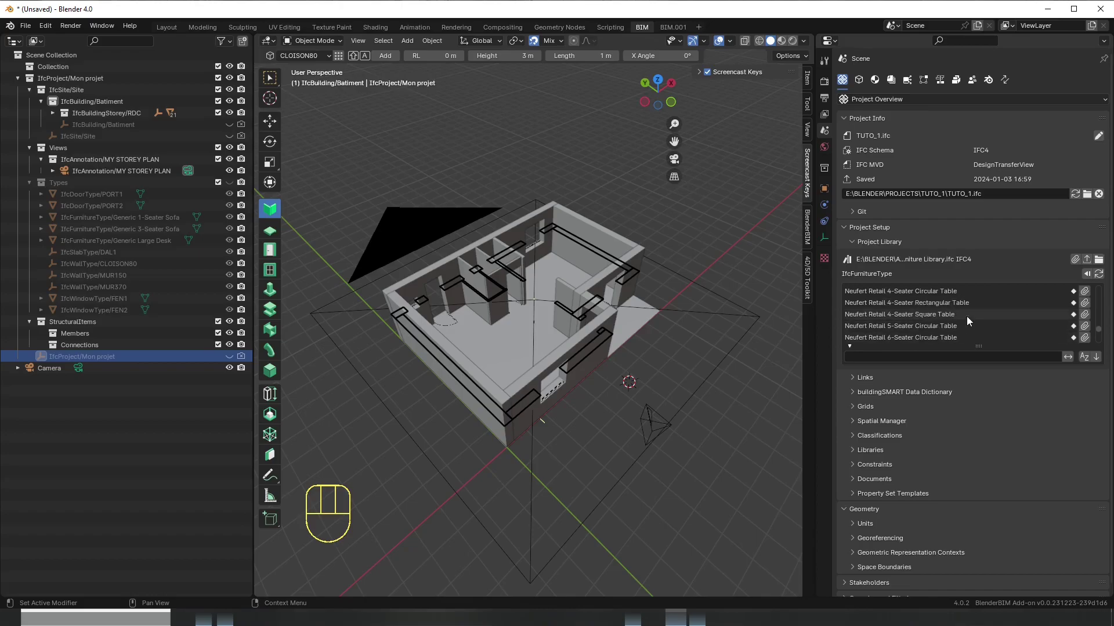
left_click(1084, 339)
scroll(926, 330, "down", 1)
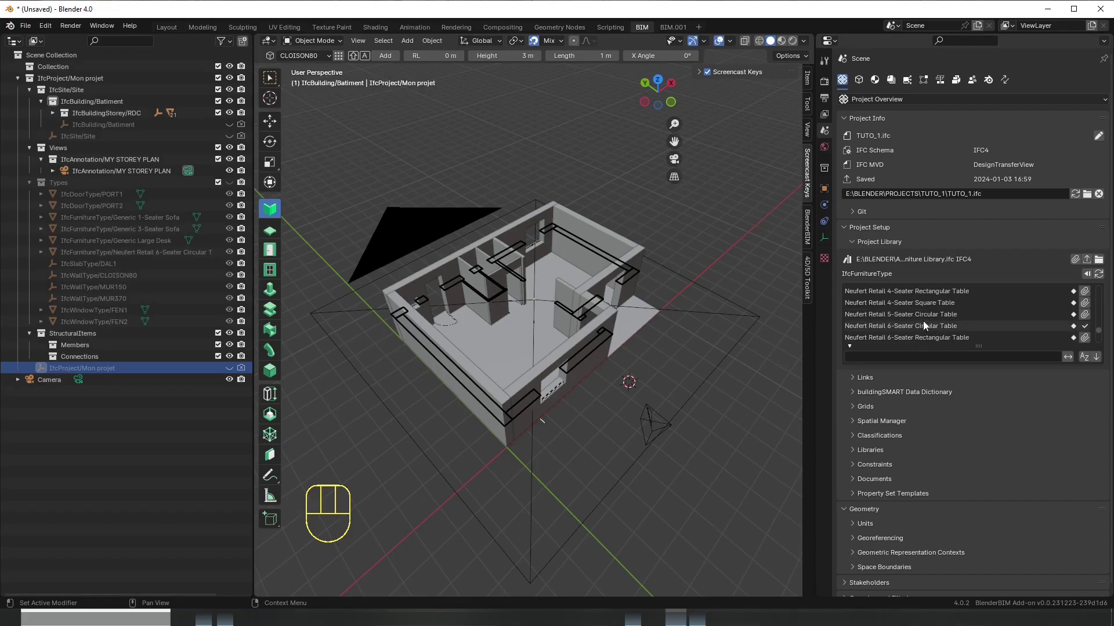
scroll(984, 311, "down", 1)
scroll(984, 312, "down", 4)
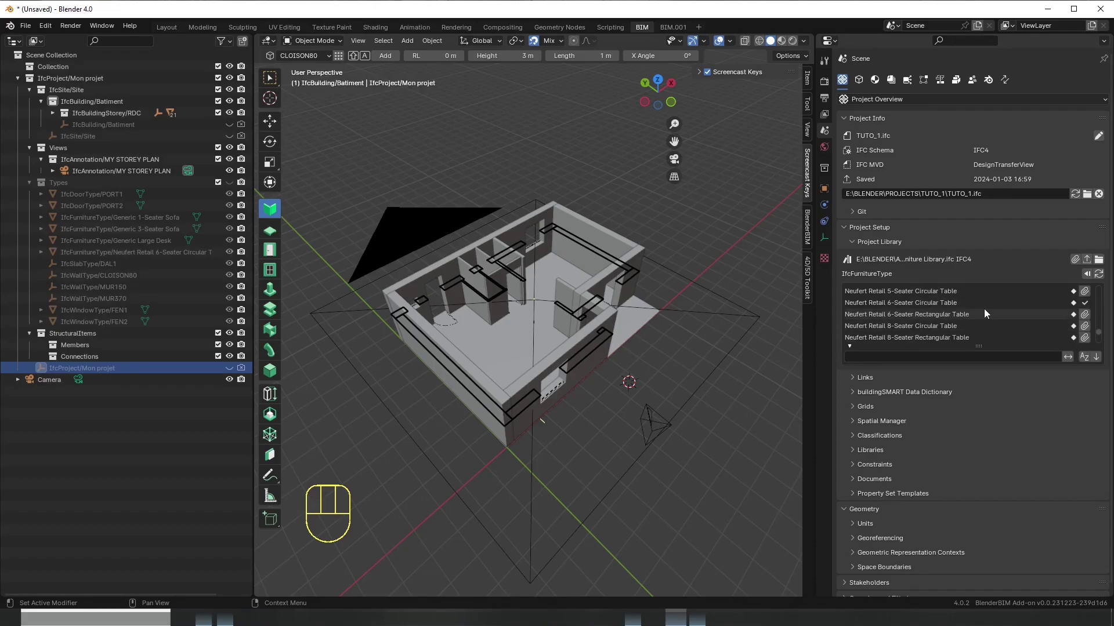
scroll(984, 313, "down", 1)
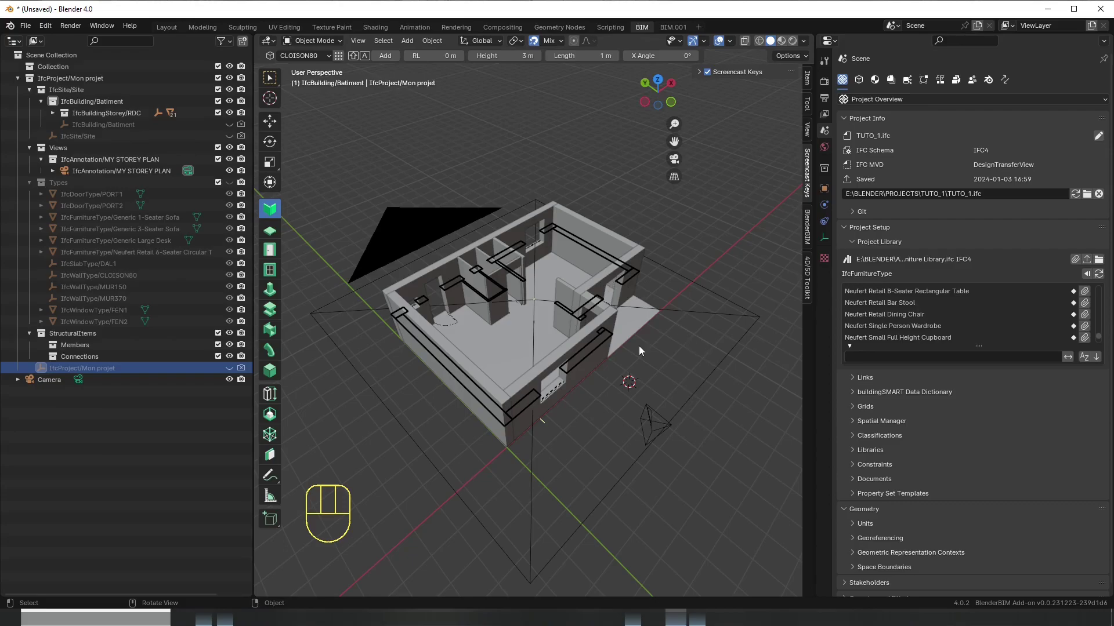
- Activate the MY STOREY PLAN drawing view, make its annotation collection active and expand the drawing's camera entry in the outliner
left_click(892, 80)
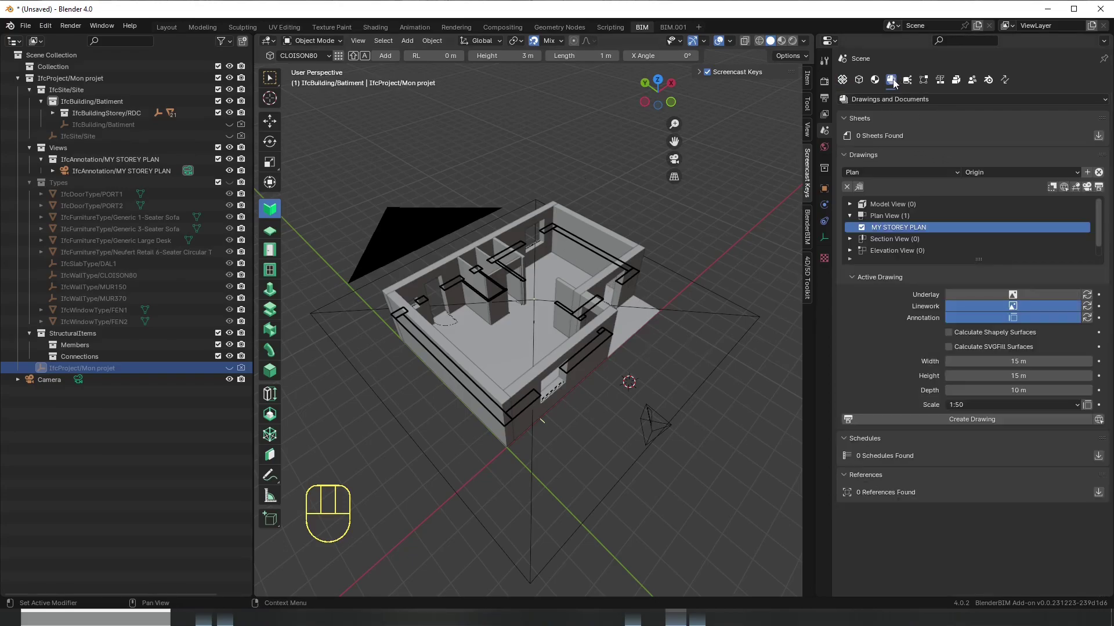
left_click(1087, 187)
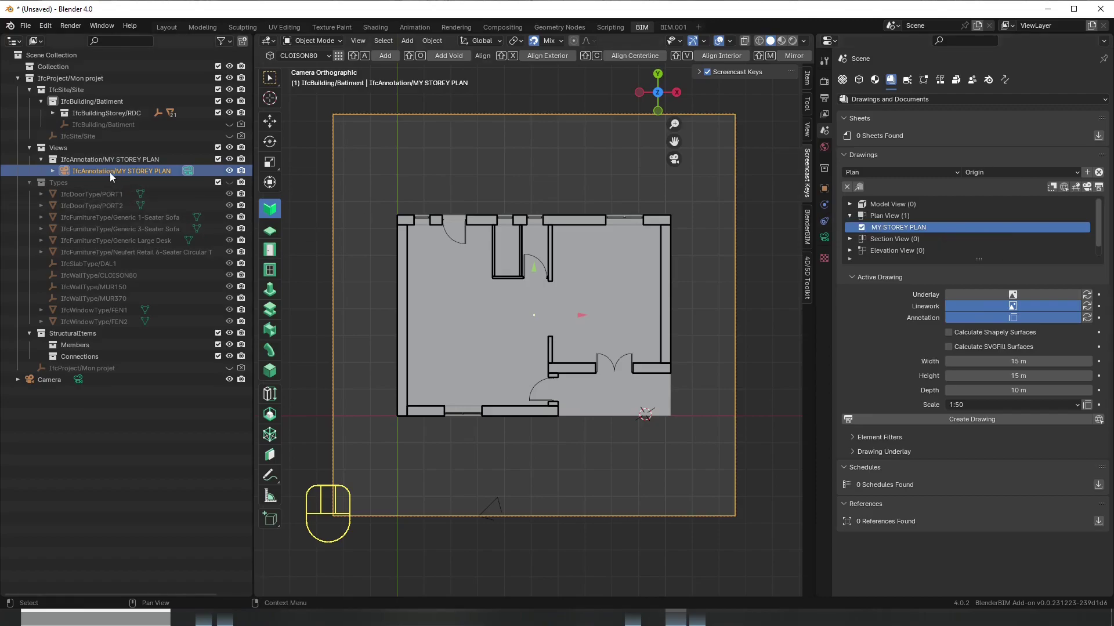
double_click(195, 160)
left_click(51, 173)
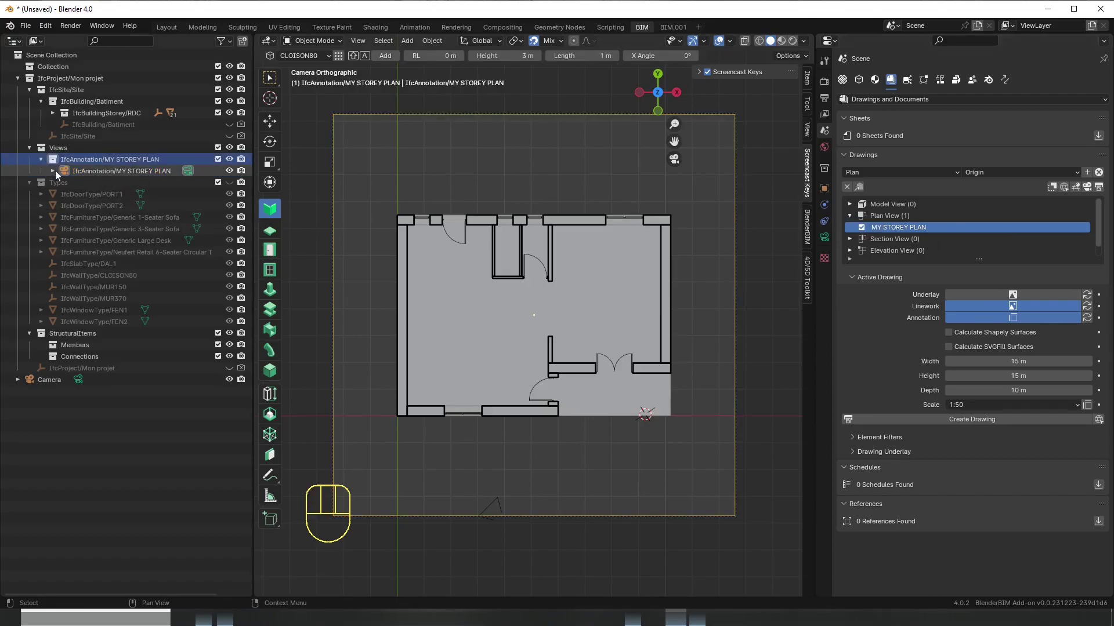
- Rename the MY STOREY PLAN drawing's camera annotation to RDC in the outliner
left_click(52, 171)
left_click(160, 172)
double_click(159, 171)
left_click(118, 171)
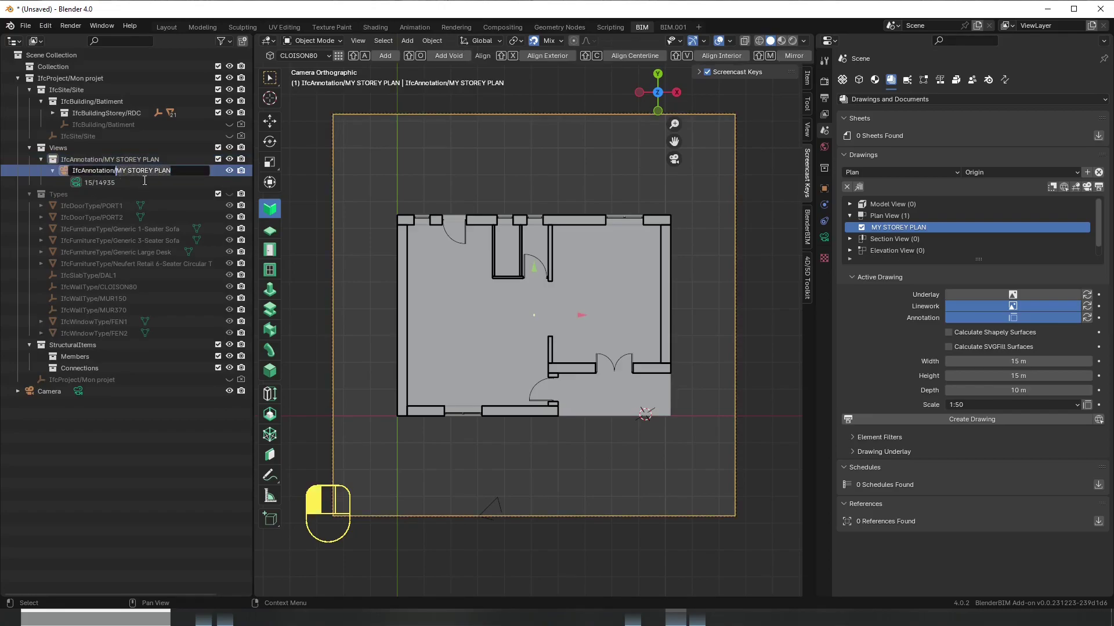
key("shift+End")
type("RDC")
key("Return")
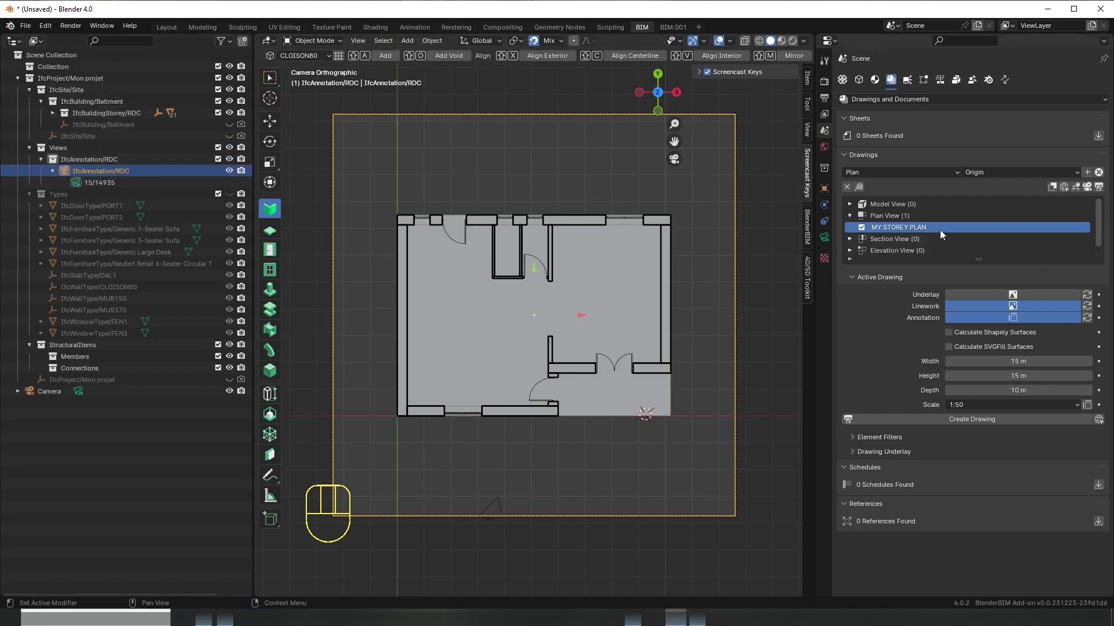
- Create an additional plan drawing located at the RDC storey and make its annotation collection active
left_click(1019, 171)
left_click(1005, 211)
left_click(1088, 173)
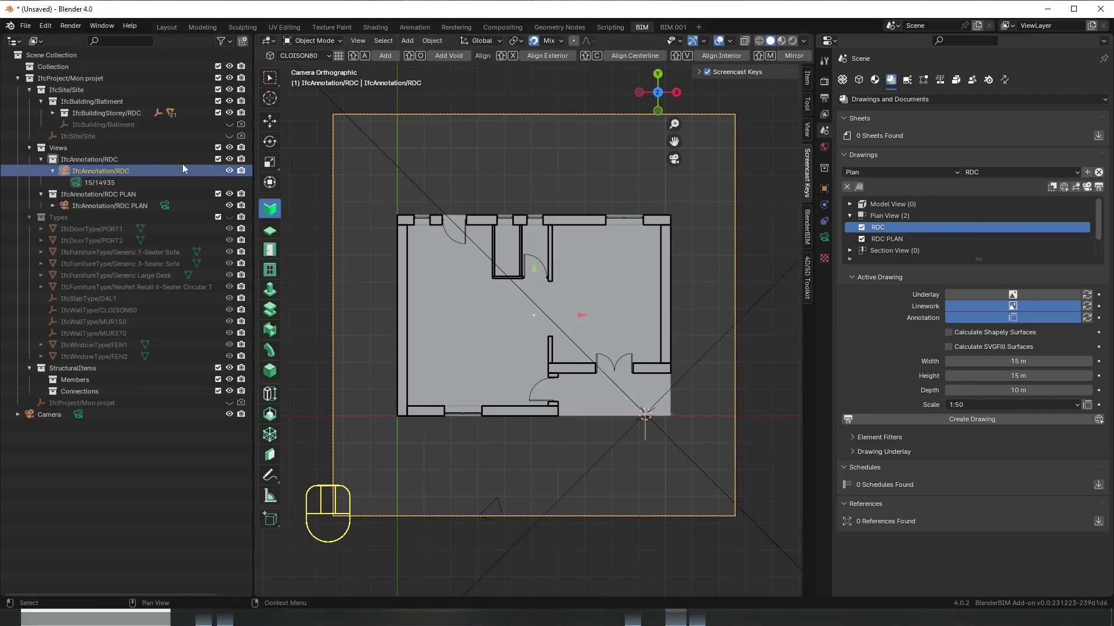
left_click(109, 193)
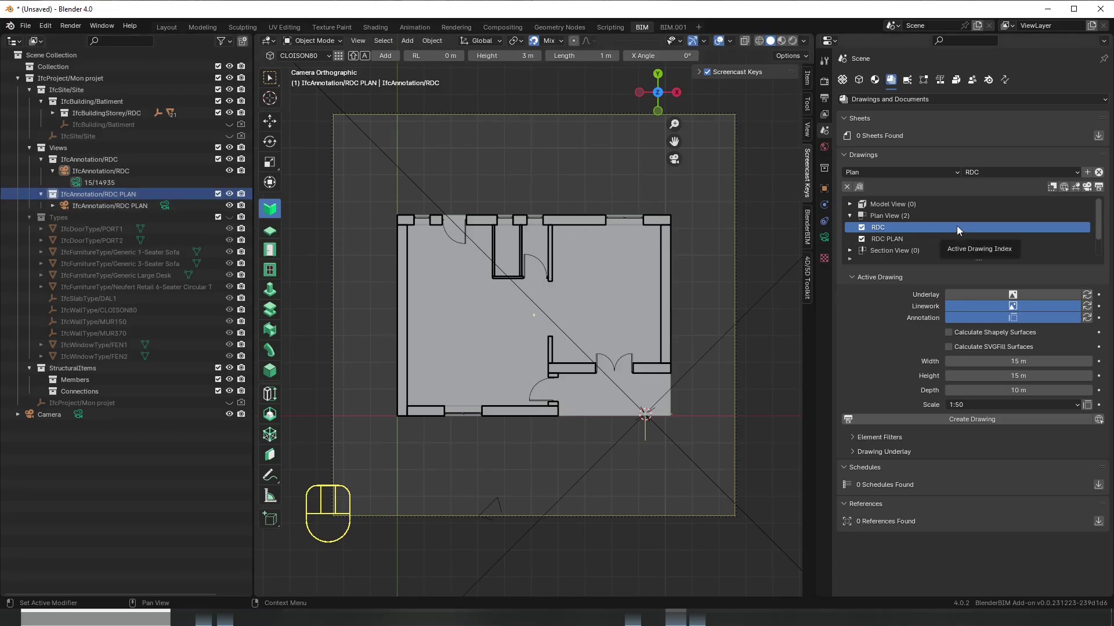
- Remove the extra RDC PLAN drawing from the plan views and reselect the RDC drawing
left_click(925, 239)
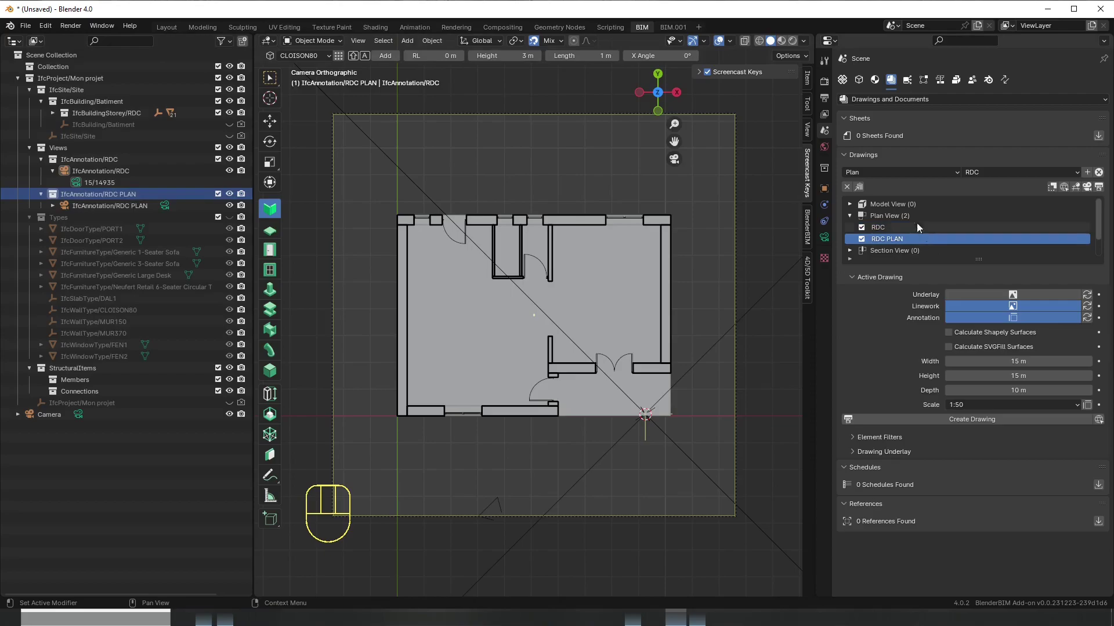
left_click(858, 187)
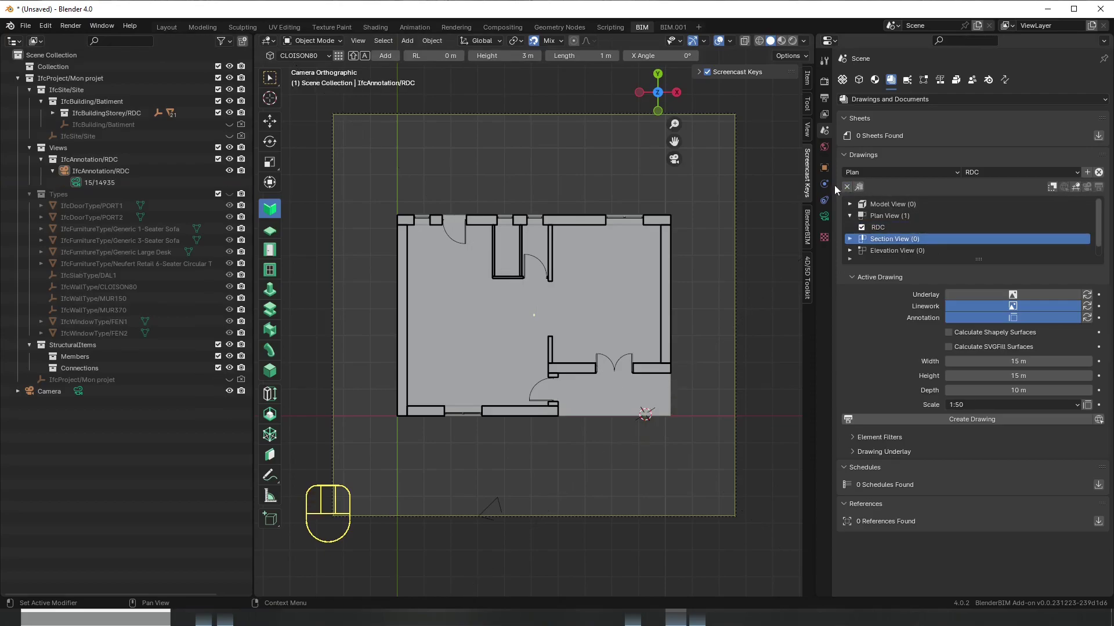
left_click(900, 226)
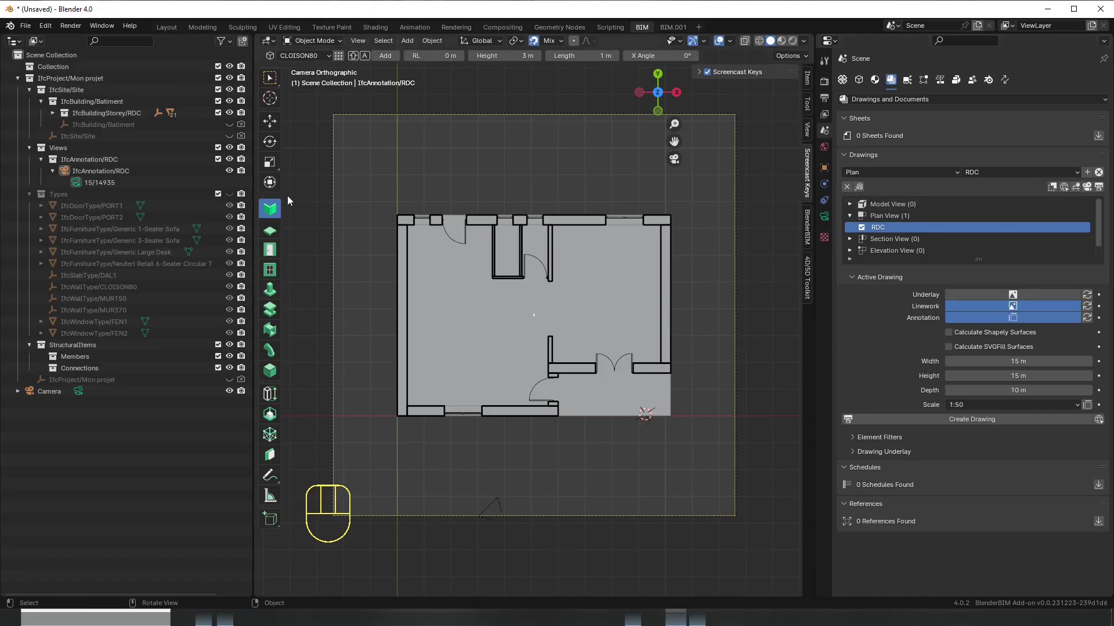
- Add a Generic 1-Seater Sofa from IfcFurnitureType in the middle of the plan's right-hand room
left_click(270, 372)
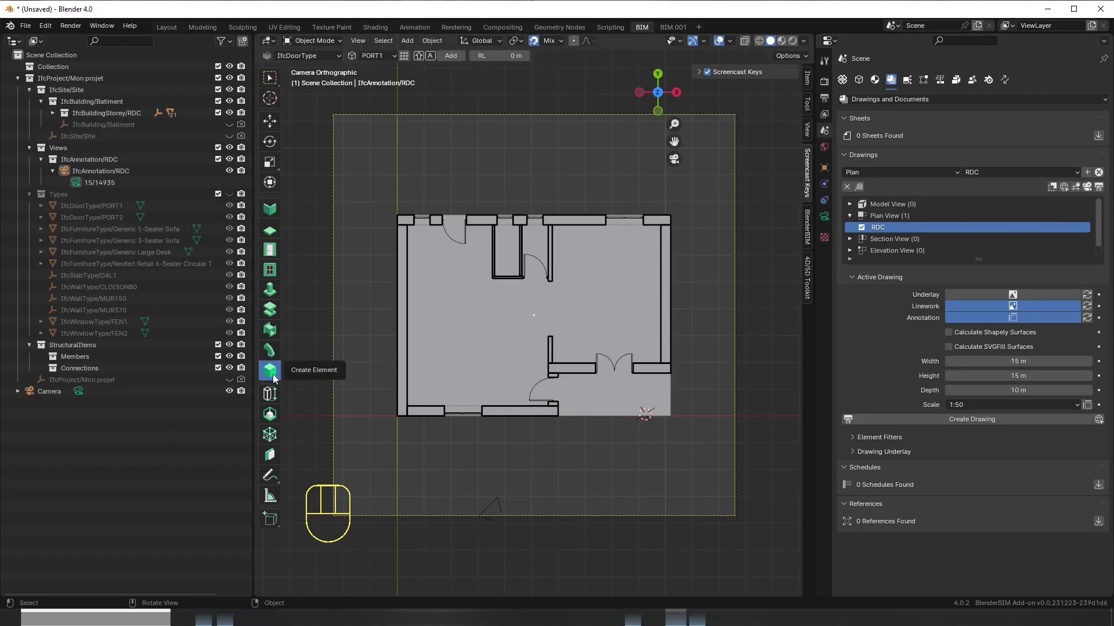
left_click(319, 51)
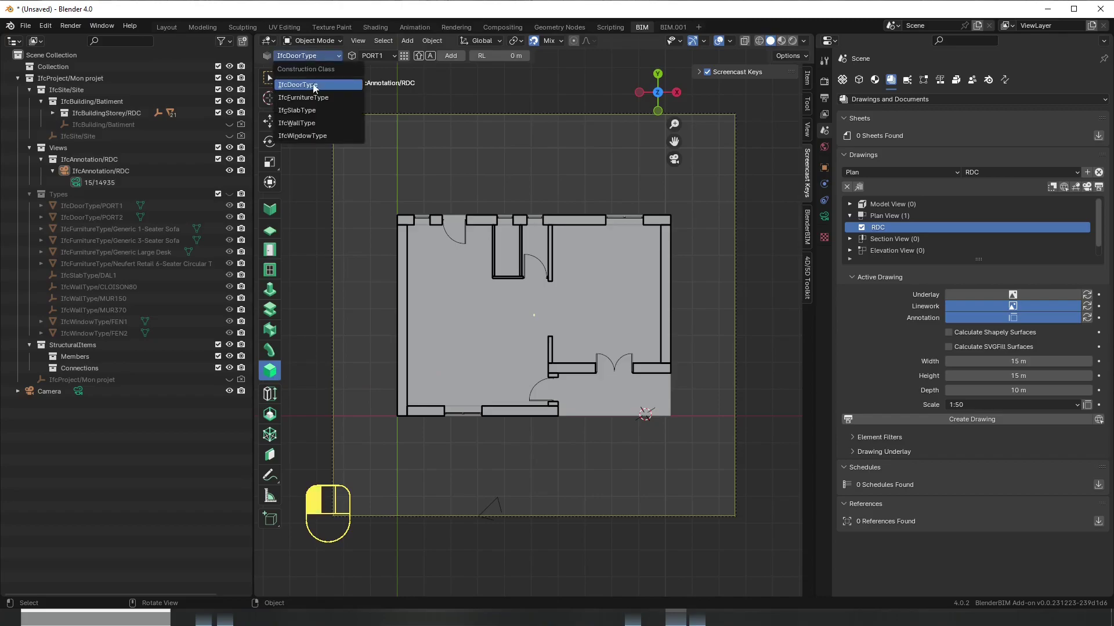
left_click(312, 88)
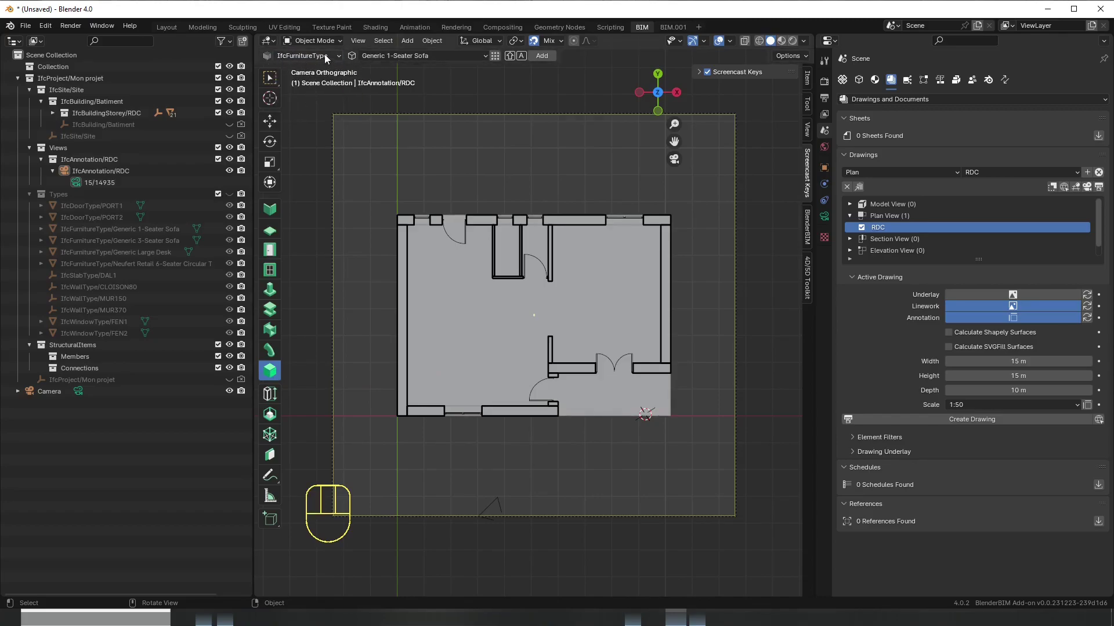
left_click(465, 55)
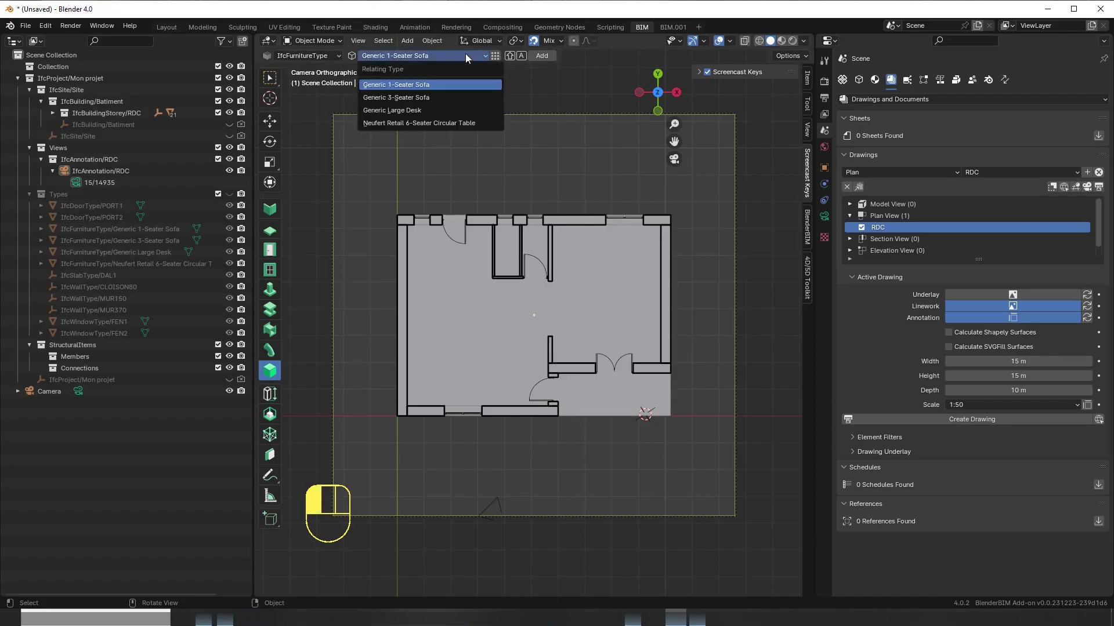
left_click(466, 55)
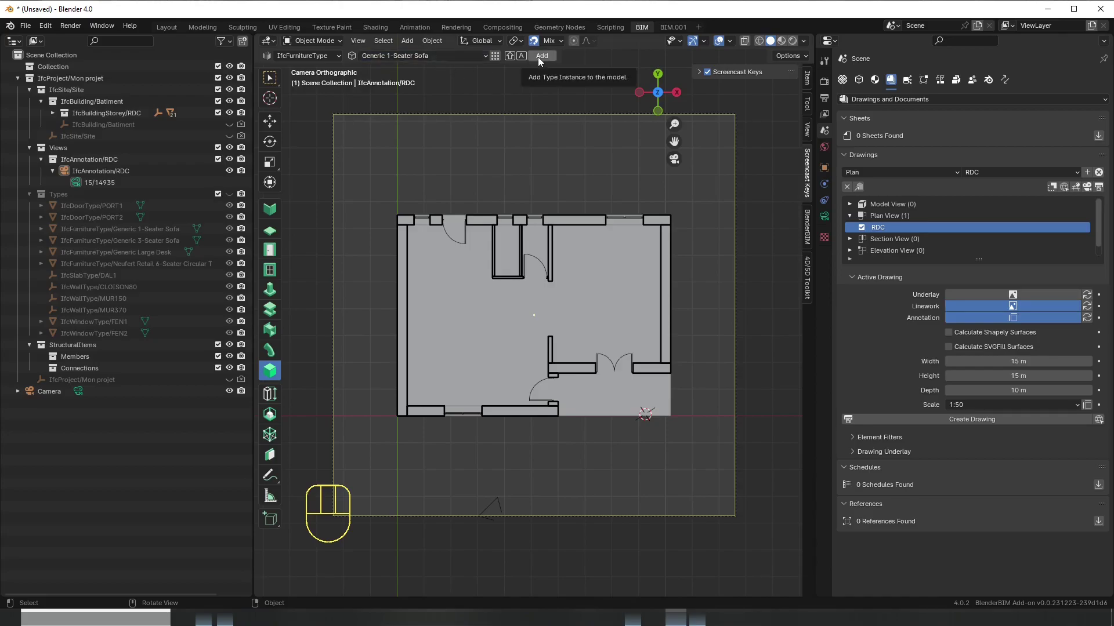
right_click_drag(606, 276, 588, 317, "shift")
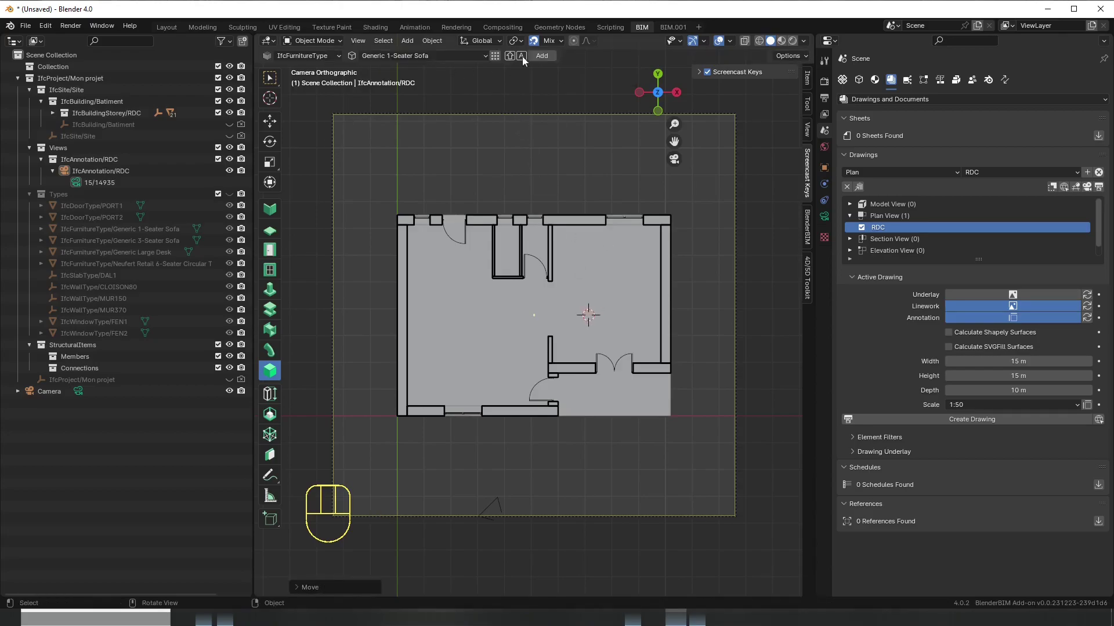
left_click(540, 57)
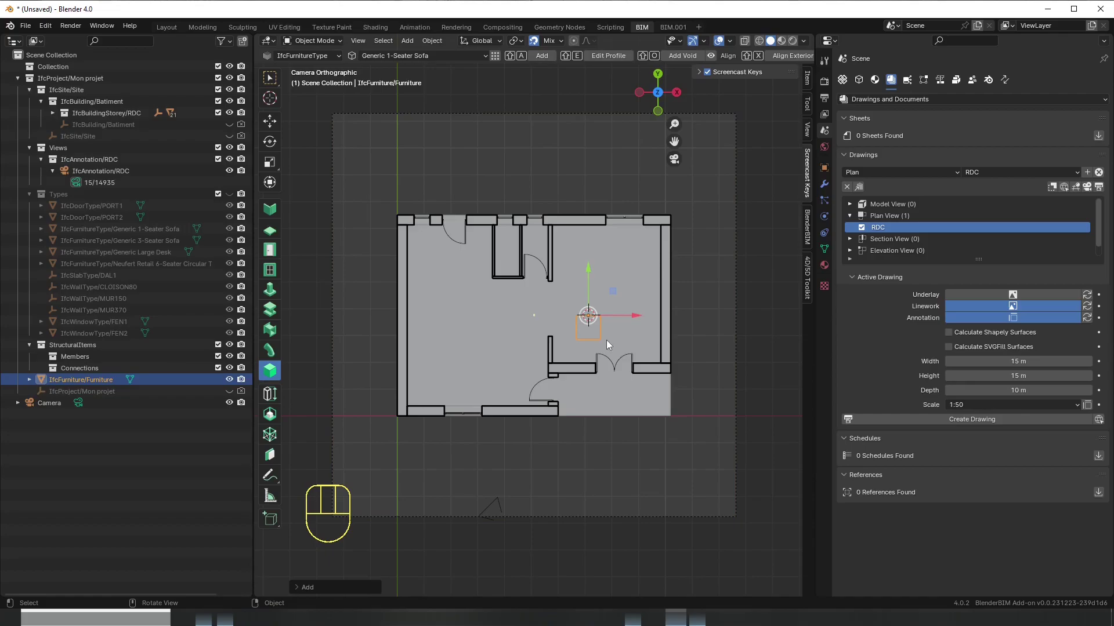
- Add a Generic 3-Seater Sofa against the right-hand exterior wall of the same room
left_click(413, 55)
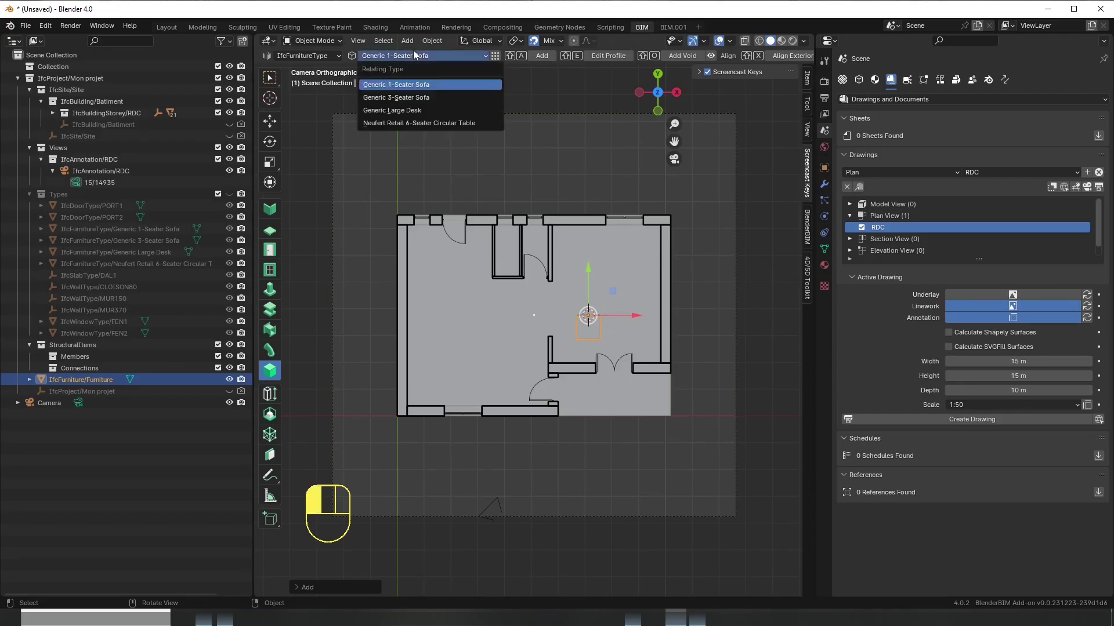
left_click(426, 98)
right_click_drag(642, 259, 660, 266, "shift")
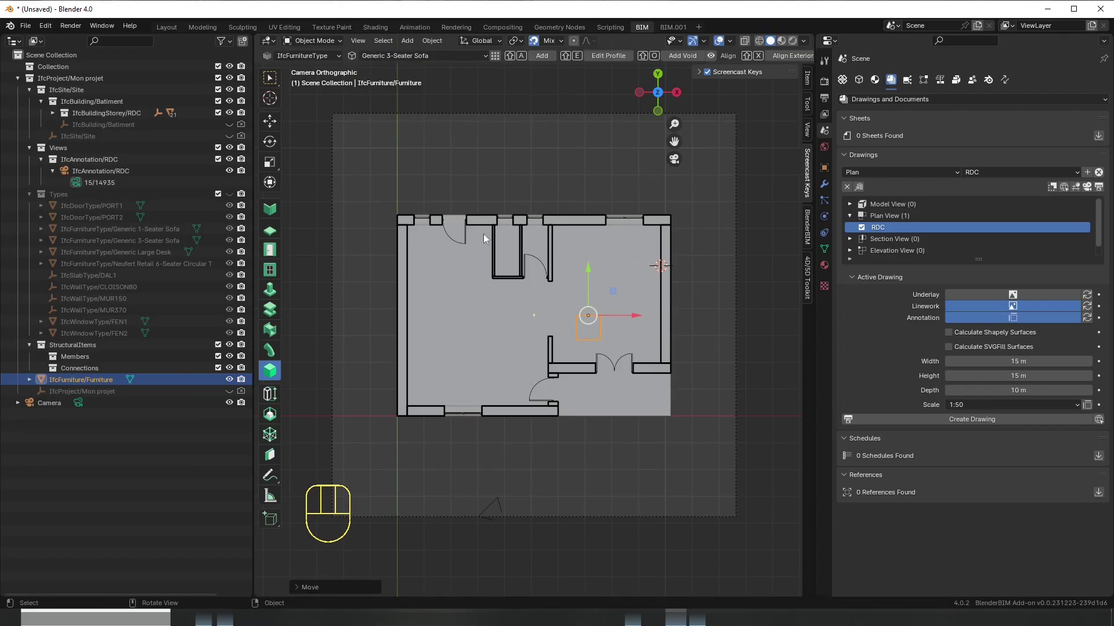
left_click(541, 55)
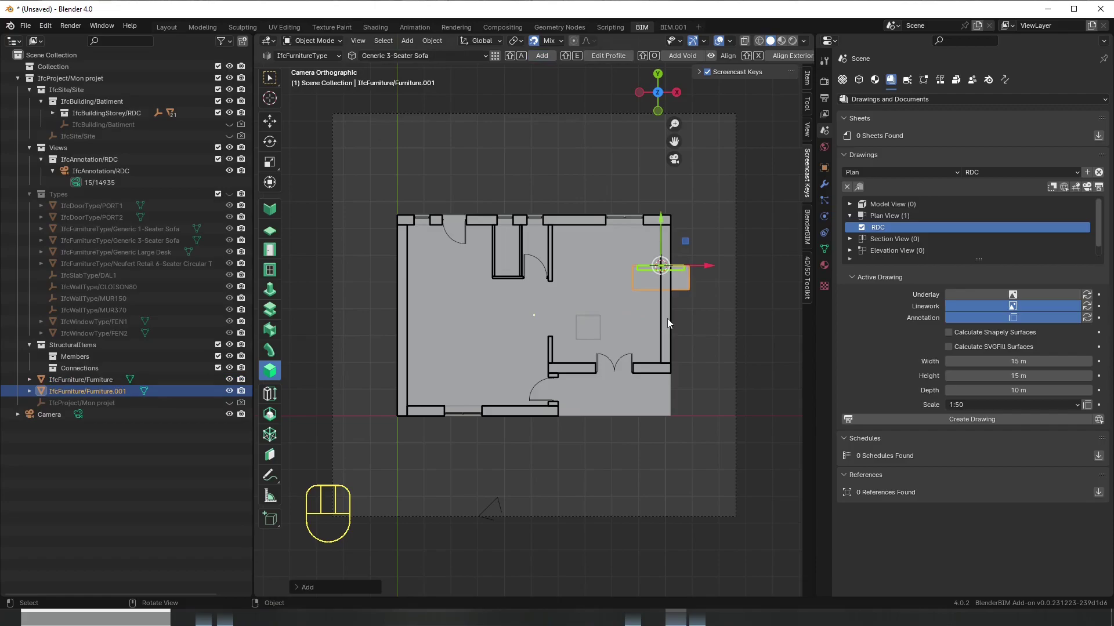
- Rotate the 3-seater sofa 90° so its back lies along the exterior wall, and deselect it
scroll(704, 303, "up", 1)
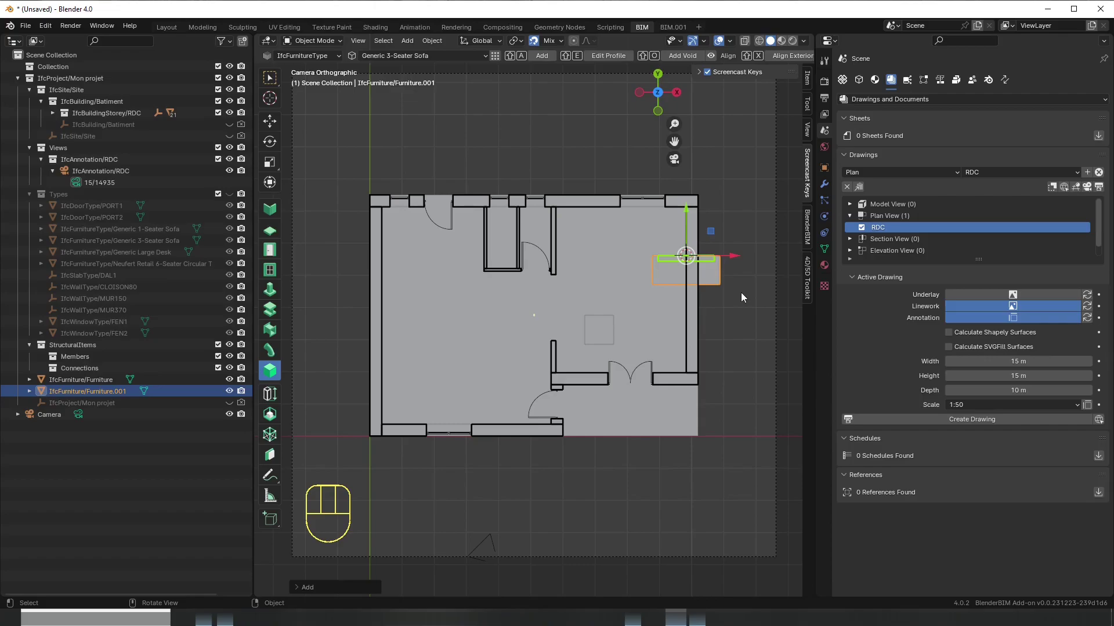
key("r")
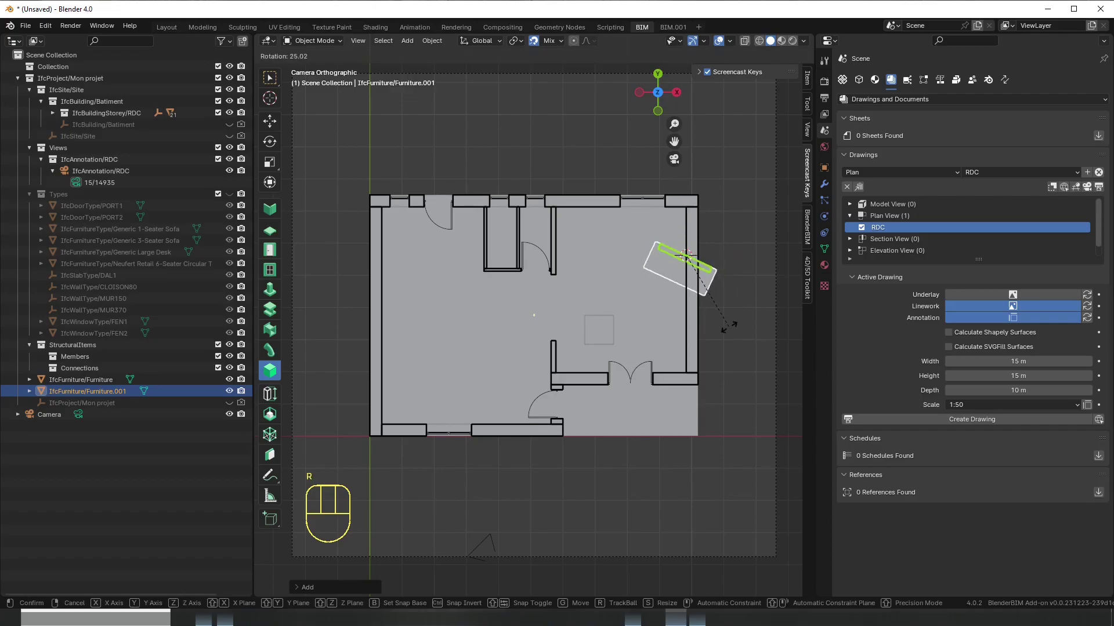
key("KP_9")
key("KP_0")
key("KP_Enter")
key("Escape")
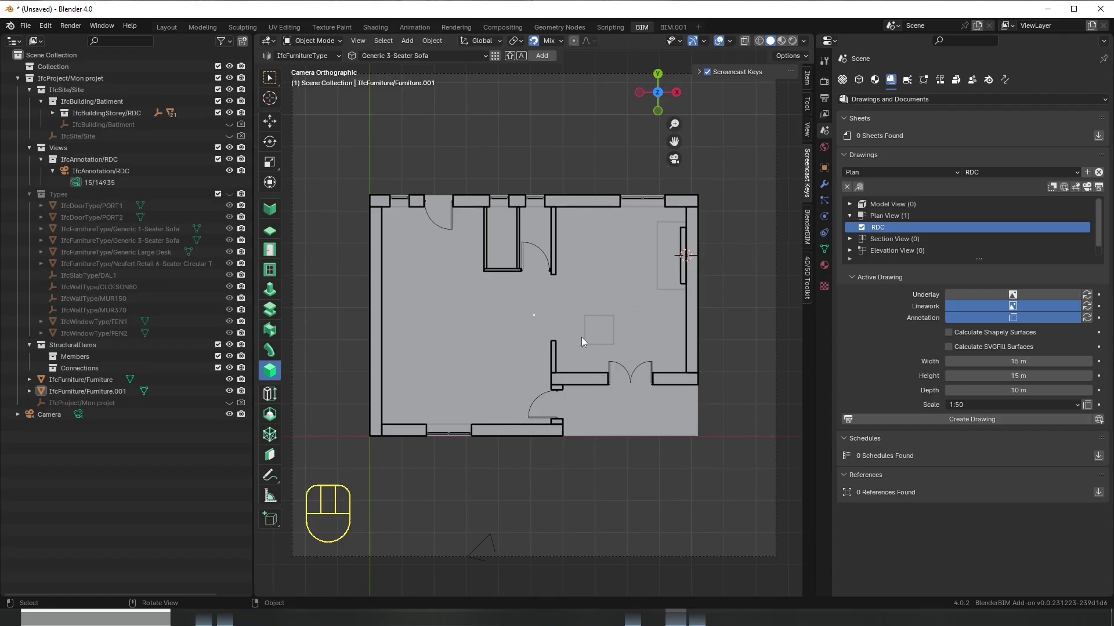
- Switch from the plan drawing to the 3D model view and lower the 3-seater sofa along Z to the floor
left_click(1074, 189)
middle_click_drag(522, 459, 607, 450)
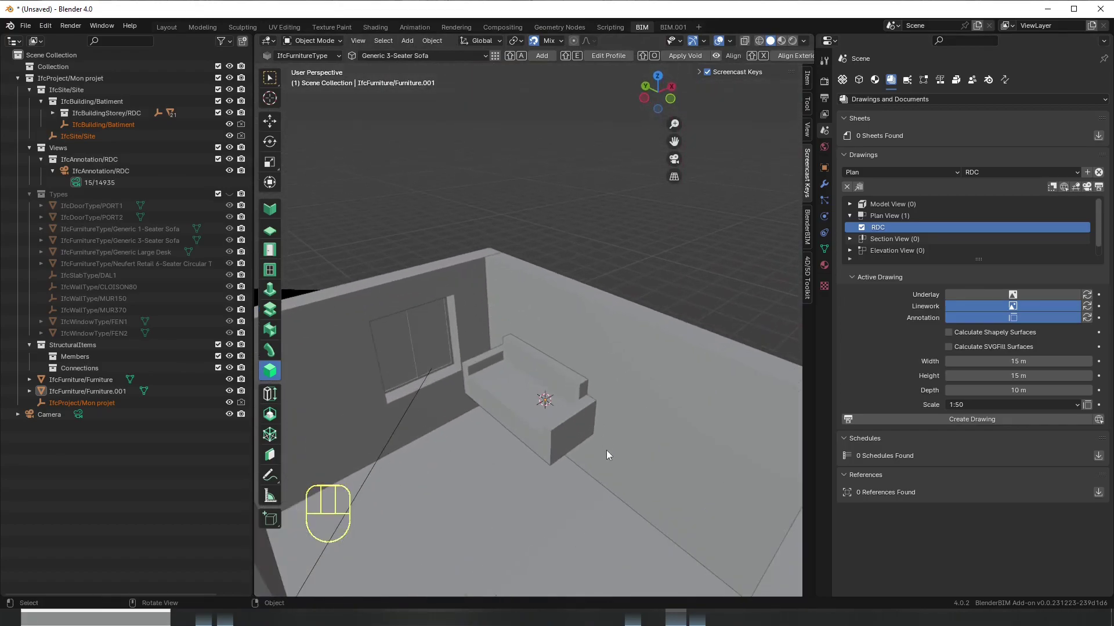
left_click(570, 431)
middle_click_drag(533, 506, 541, 500)
key("g")
key("z")
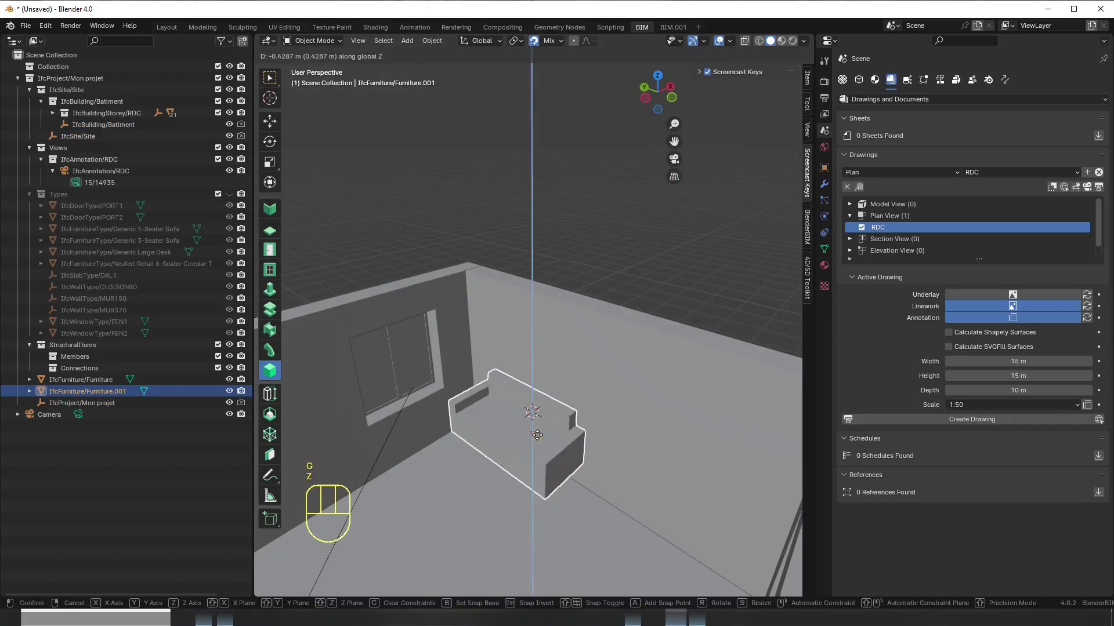
left_click(573, 517)
- Rotate the 1-seater sofa 90° about the Z axis
scroll(576, 517, "down", 5)
middle_click_drag(576, 517, 639, 570)
left_click(584, 440)
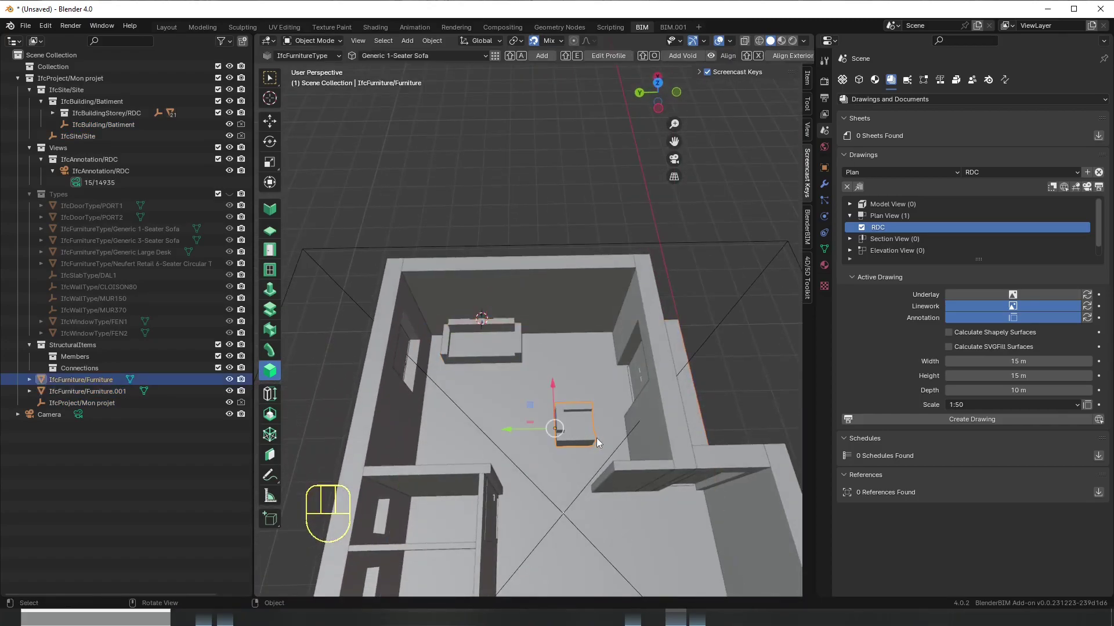
scroll(596, 437, "up", 4)
middle_click_drag(596, 437, 625, 479, "shift")
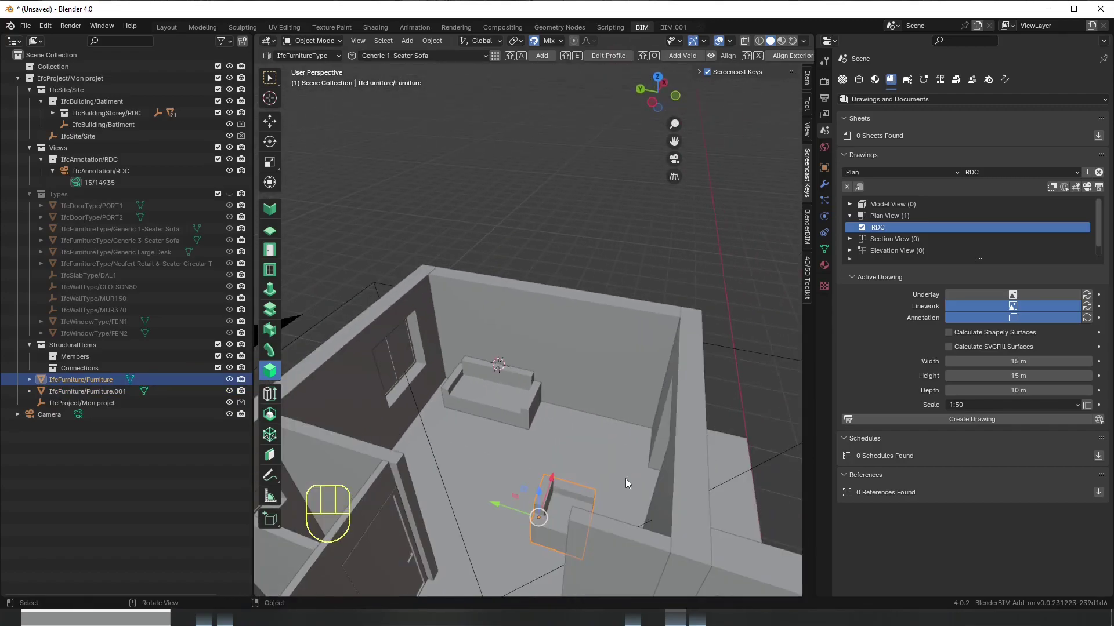
key("r")
key("z")
key("KP_9")
key("KP_0")
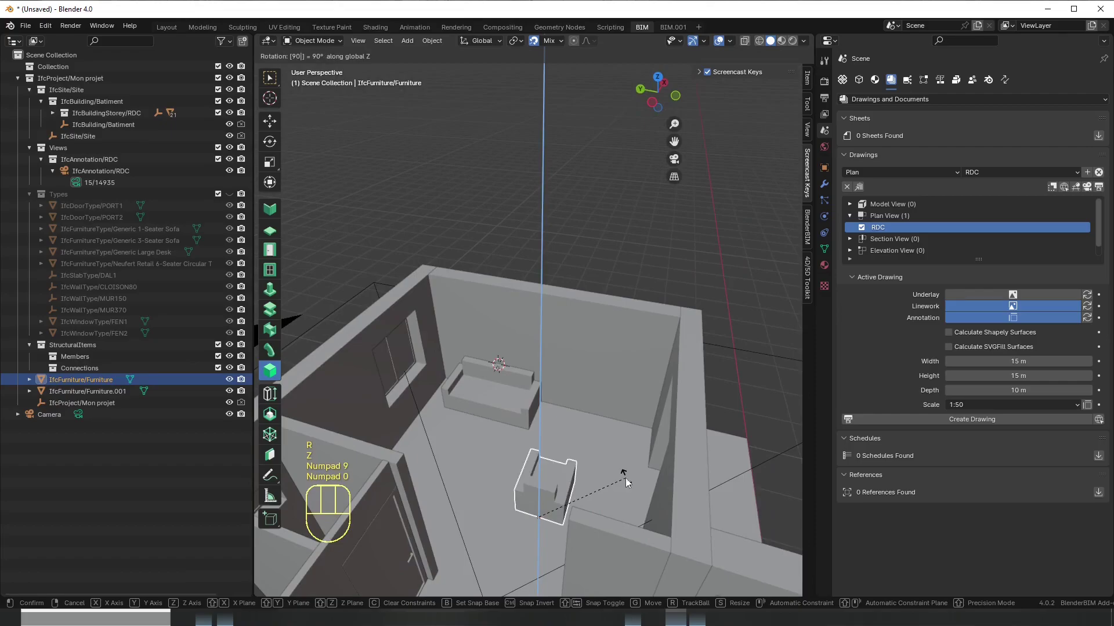
key("KP_Enter")
- Rotate the 1-seater sofa a further 107° or so freehand about the Z axis
key("r")
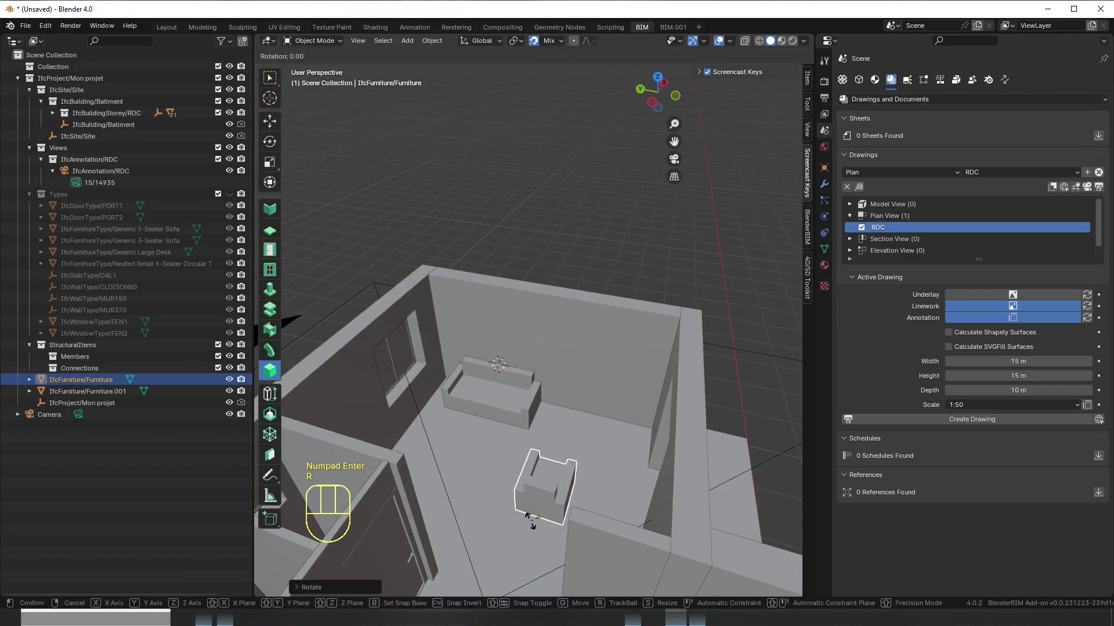
key("z")
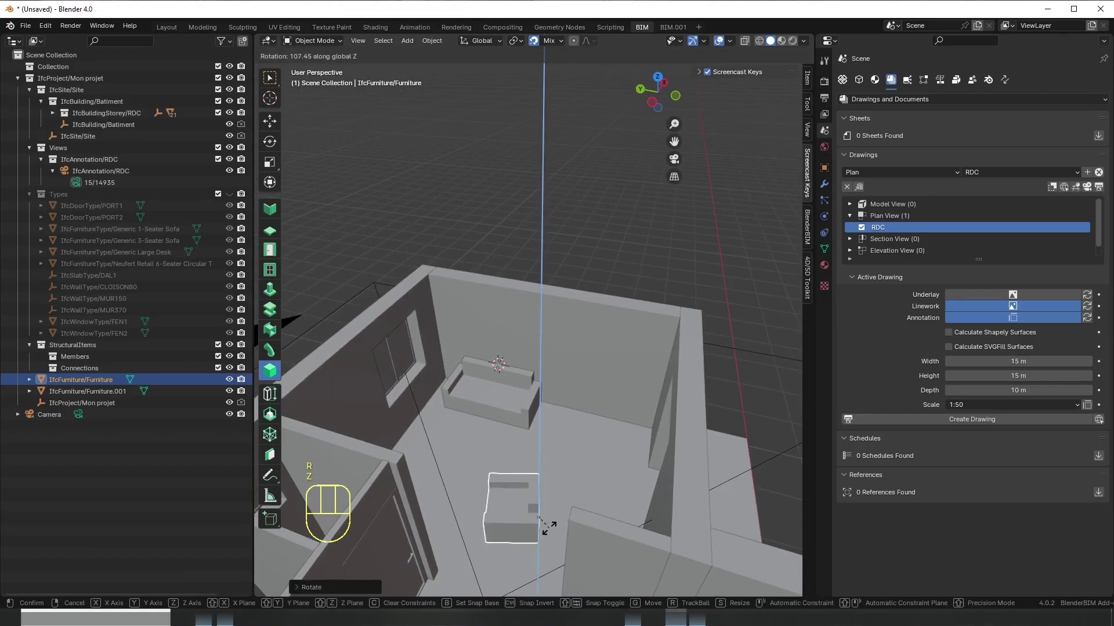
left_click(540, 518)
- Move the 1-seater sofa along X and Y to about X 8.33 m, Y 3.23 m, near the 3-seater sofa
key("g")
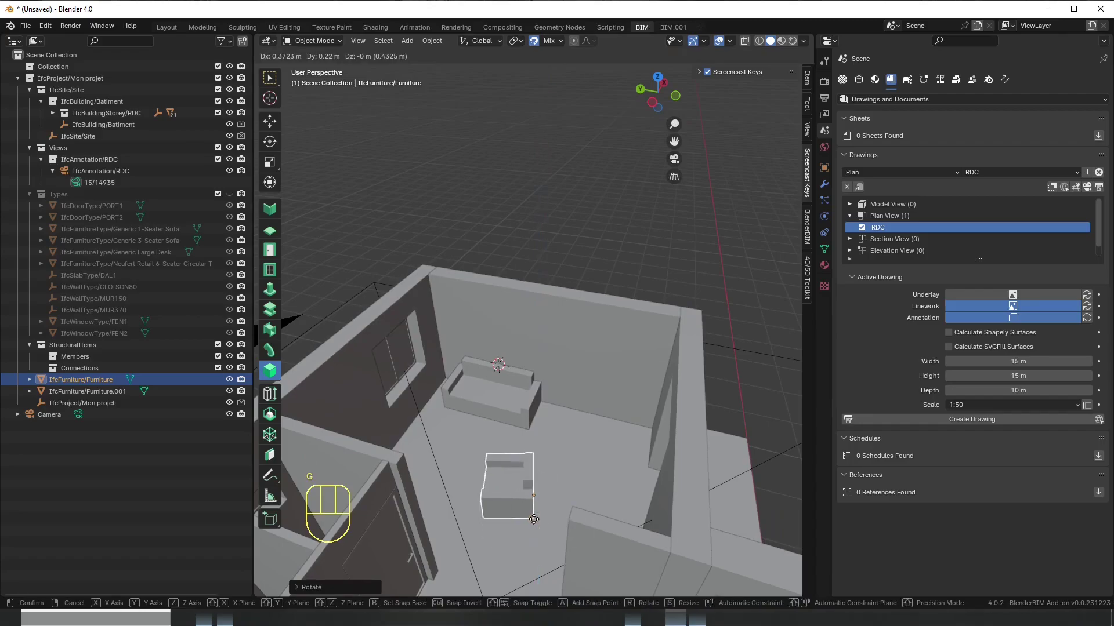
key("x")
left_click(571, 485)
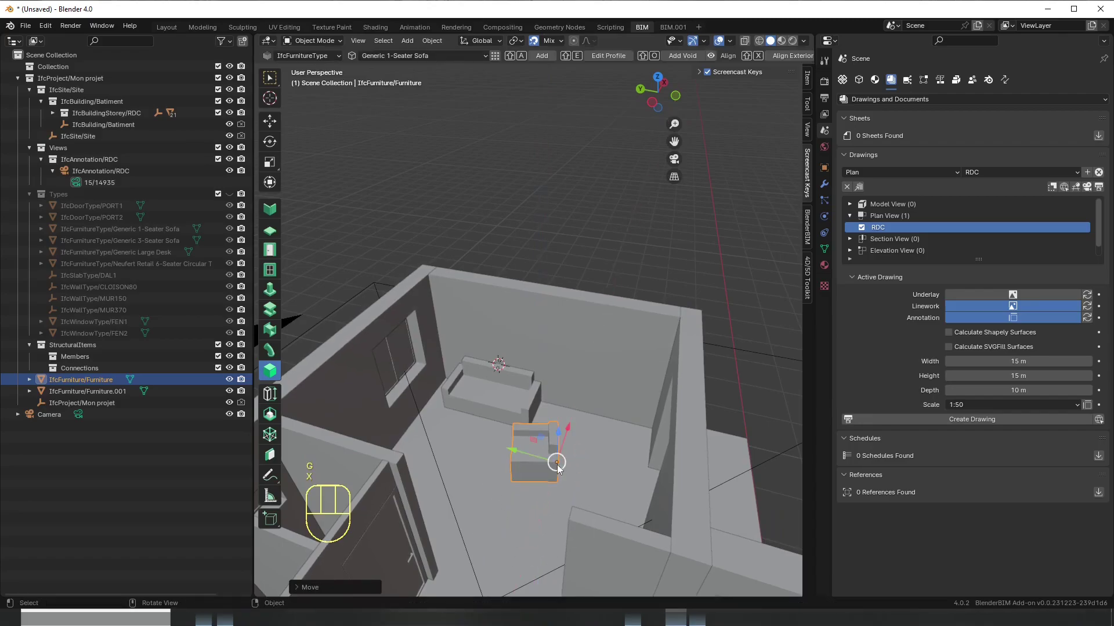
key("g")
key("y")
left_click(705, 417)
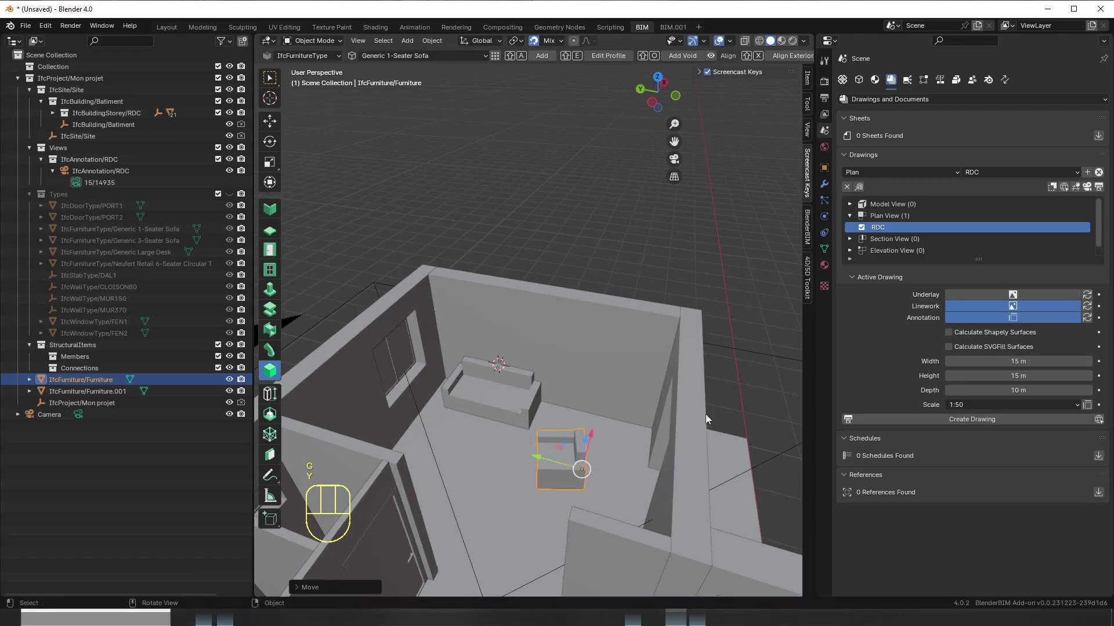
- Select the 1-seater sofa and examine its object information, placement and geometry representations
scroll(704, 433, "down", 4)
middle_click_drag(704, 432, 569, 415)
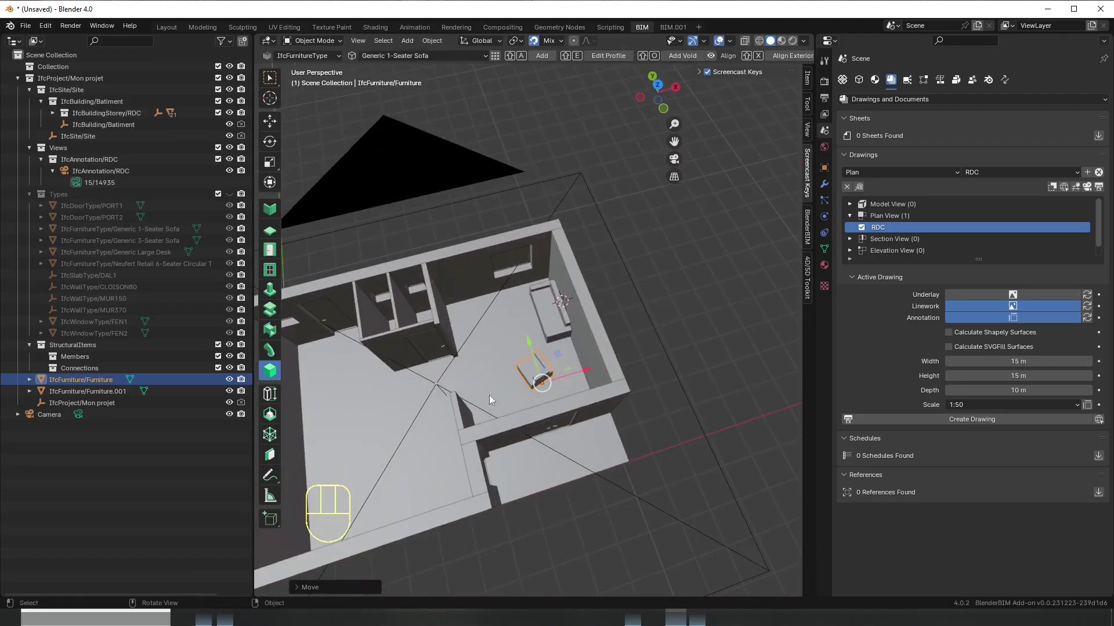
left_click(549, 300)
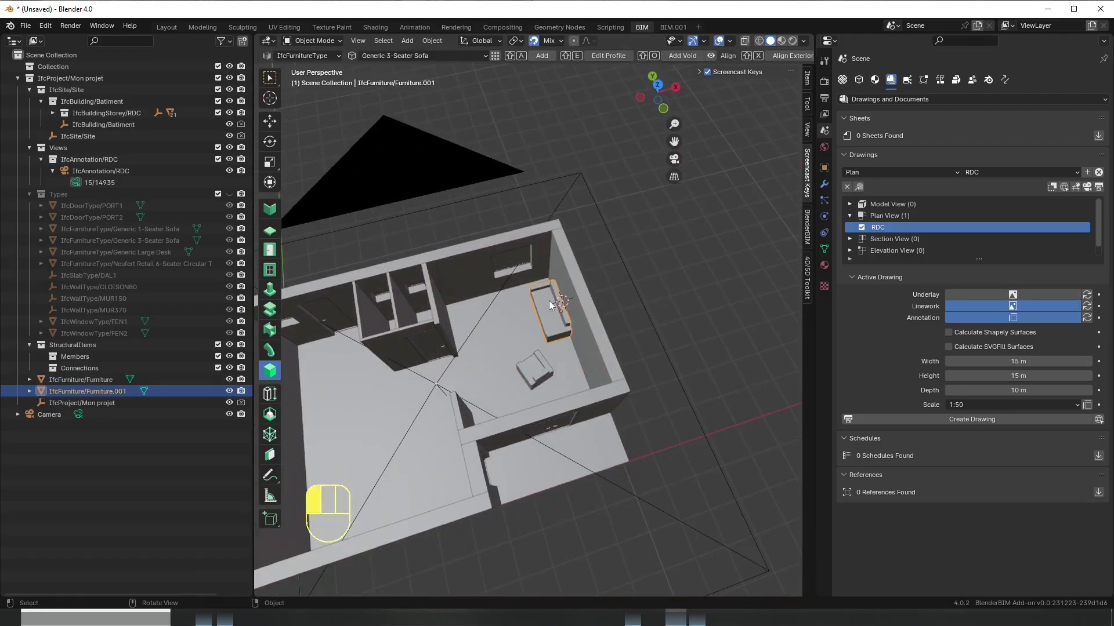
left_click(535, 369)
middle_click_drag(516, 425, 538, 405)
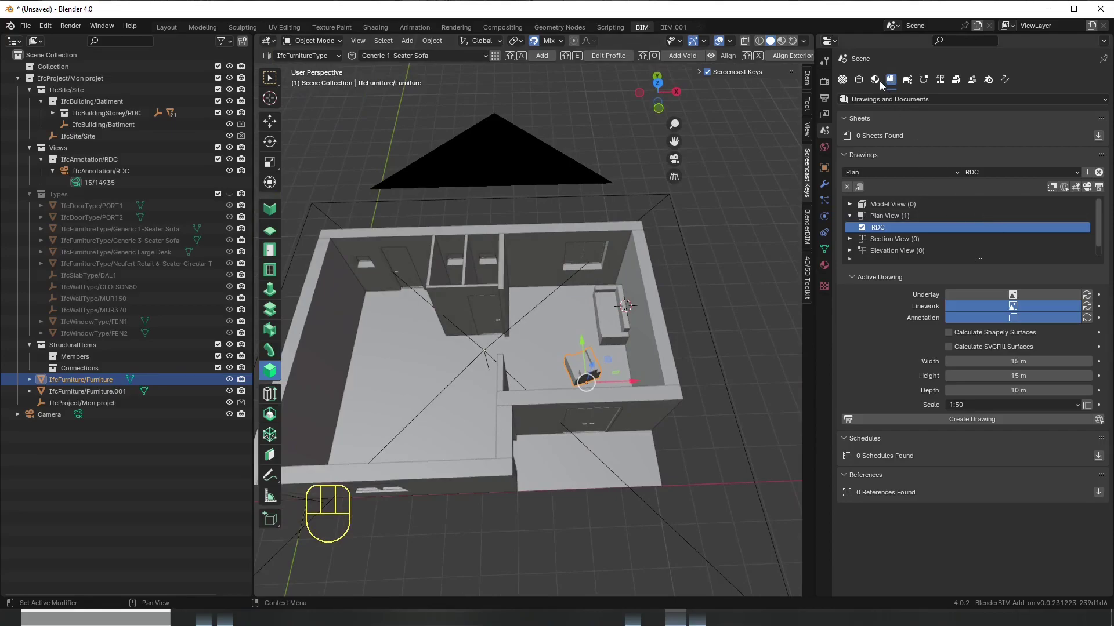
left_click(858, 81)
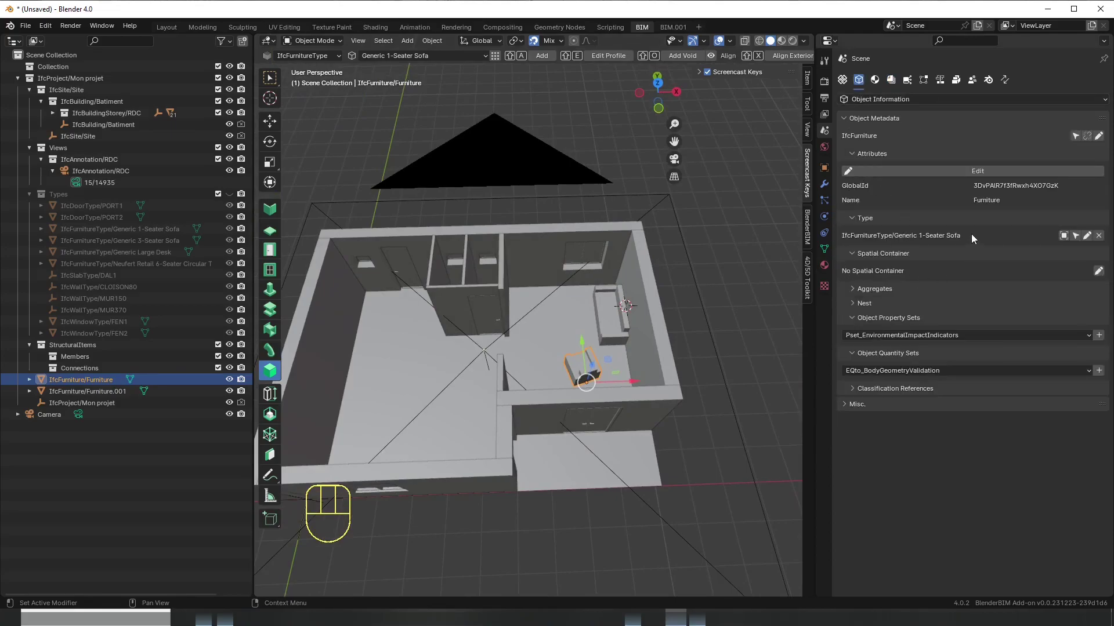
left_click(874, 81)
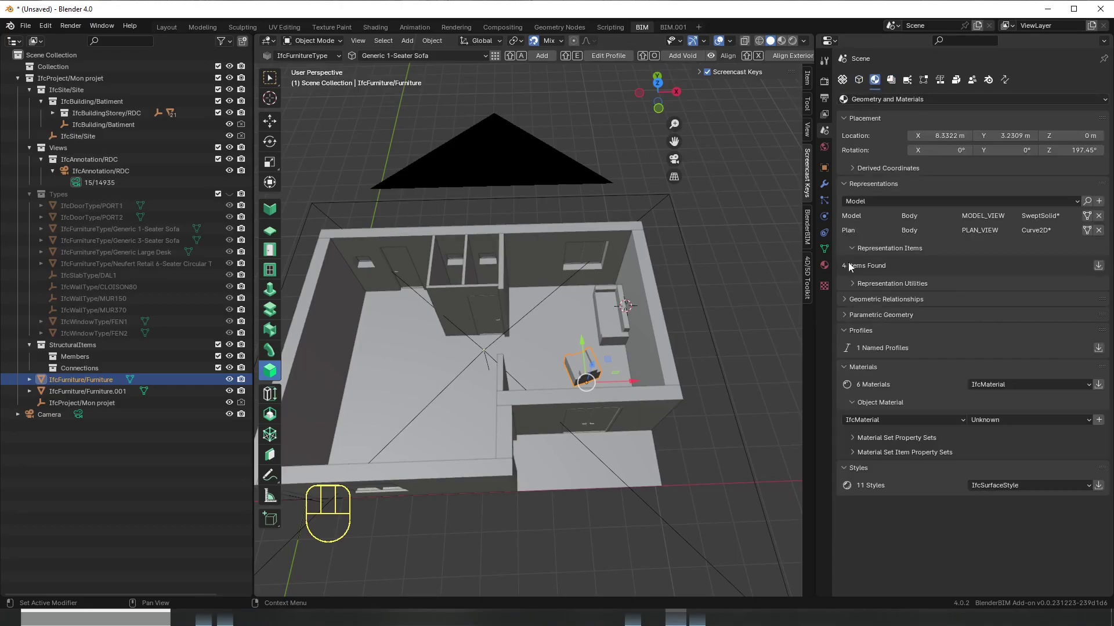
- Switch the 1-seater sofa to its Plan representation, inspect it in 3D, and restore its Model representation
left_click(1087, 217)
left_click(1086, 230)
scroll(599, 370, "up", 5)
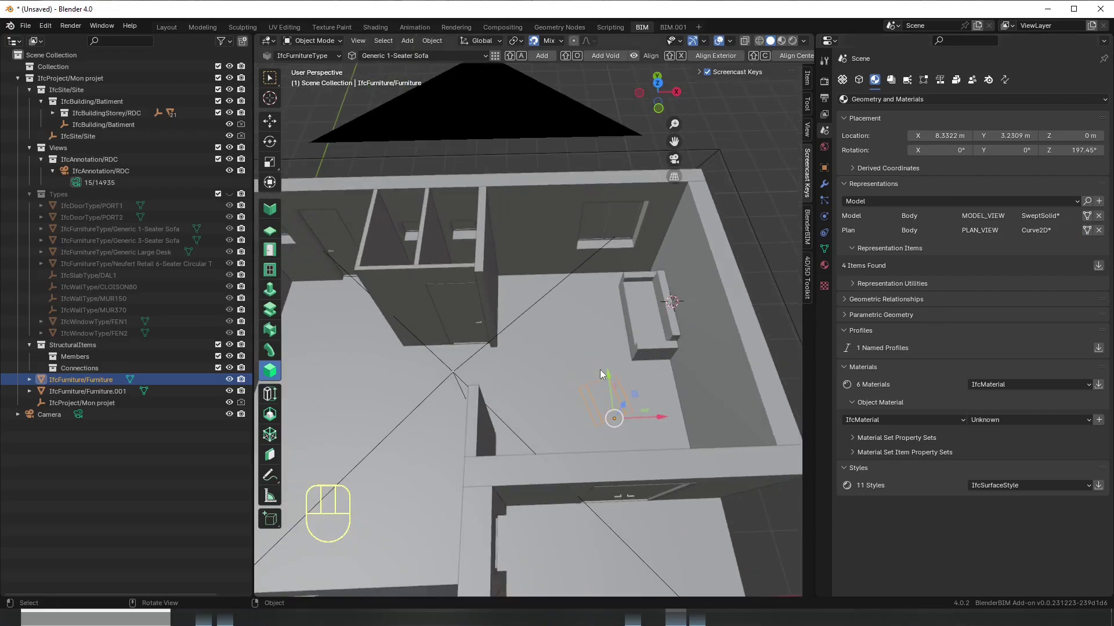
middle_click_drag(641, 430, 636, 388)
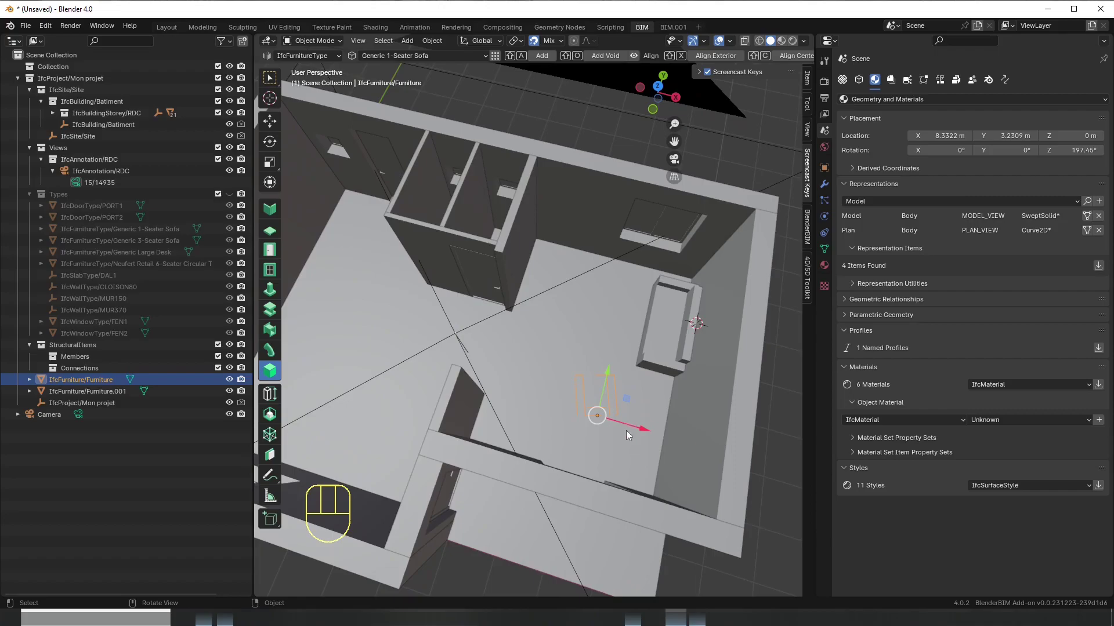
scroll(625, 430, "up", 2)
middle_click_drag(576, 438, 663, 408)
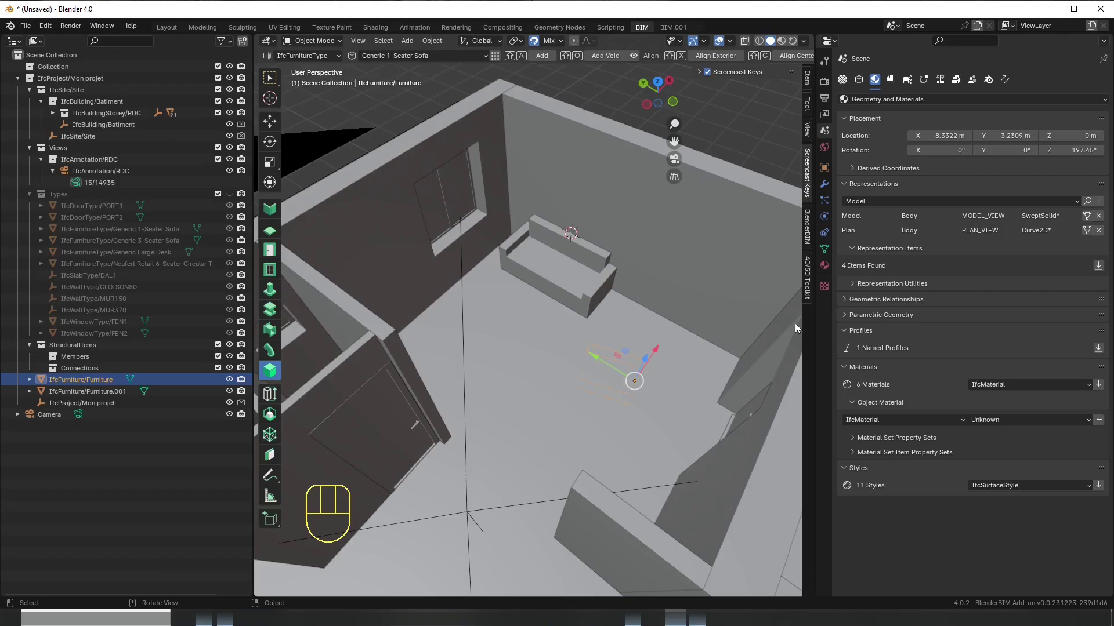
left_click(1086, 215)
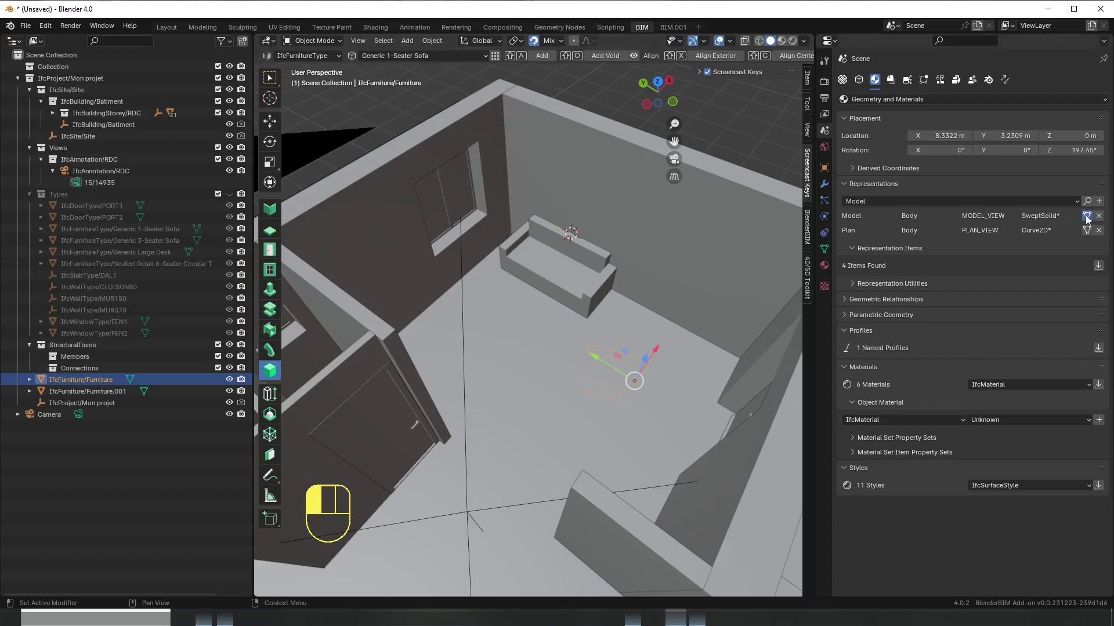
left_click(508, 347)
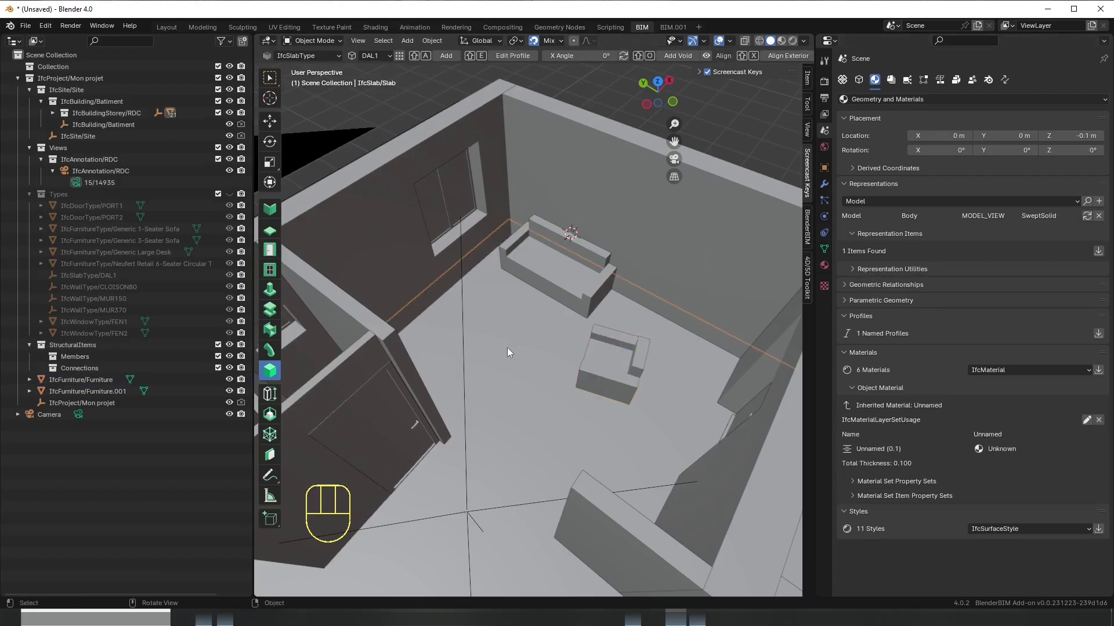
- Activate the RDC plan drawing and check how the sofas are represented in it
left_click(892, 82)
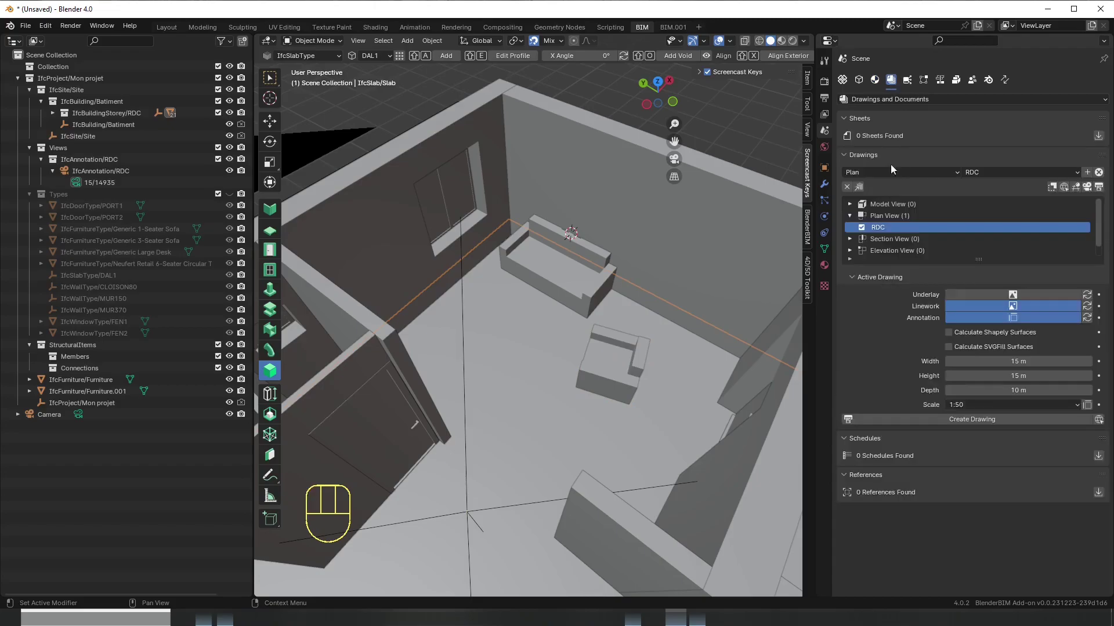
left_click(1088, 190)
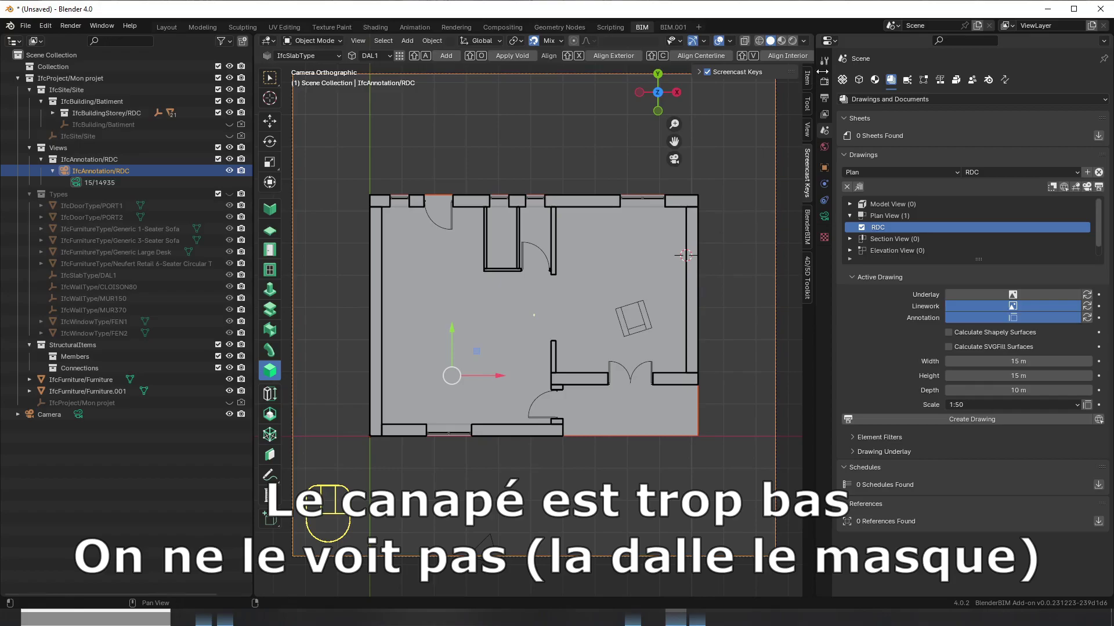
left_click(874, 82)
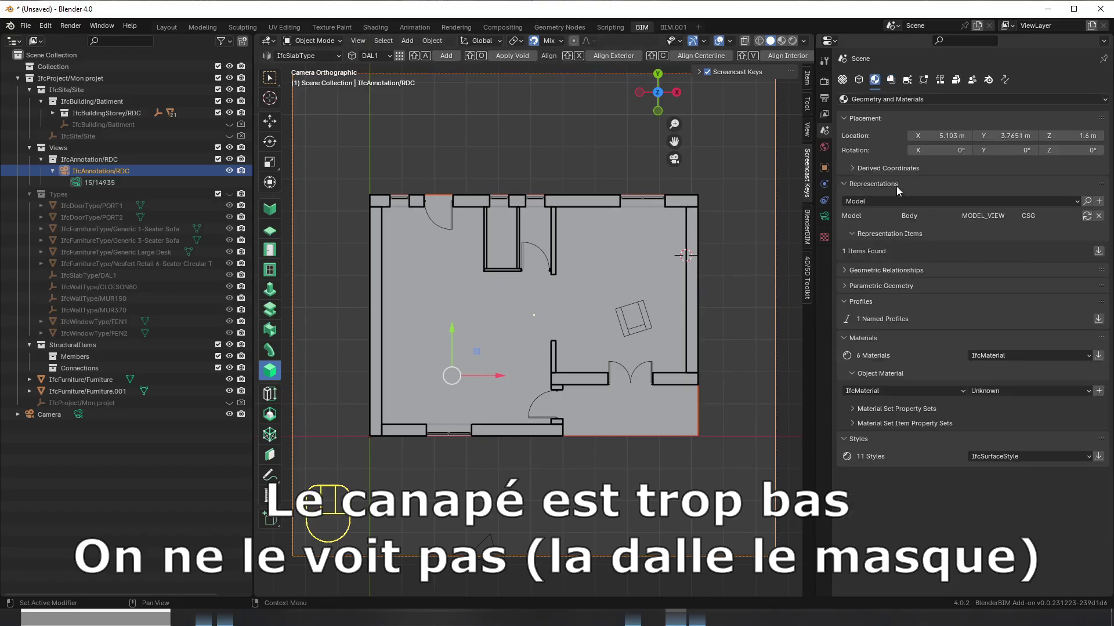
left_click(891, 81)
- Return to the 3D model, select the 3-seater sofa and compare its Plan and Model representations
left_click(1066, 187)
left_click(671, 272)
middle_click_drag(671, 271, 796, 199)
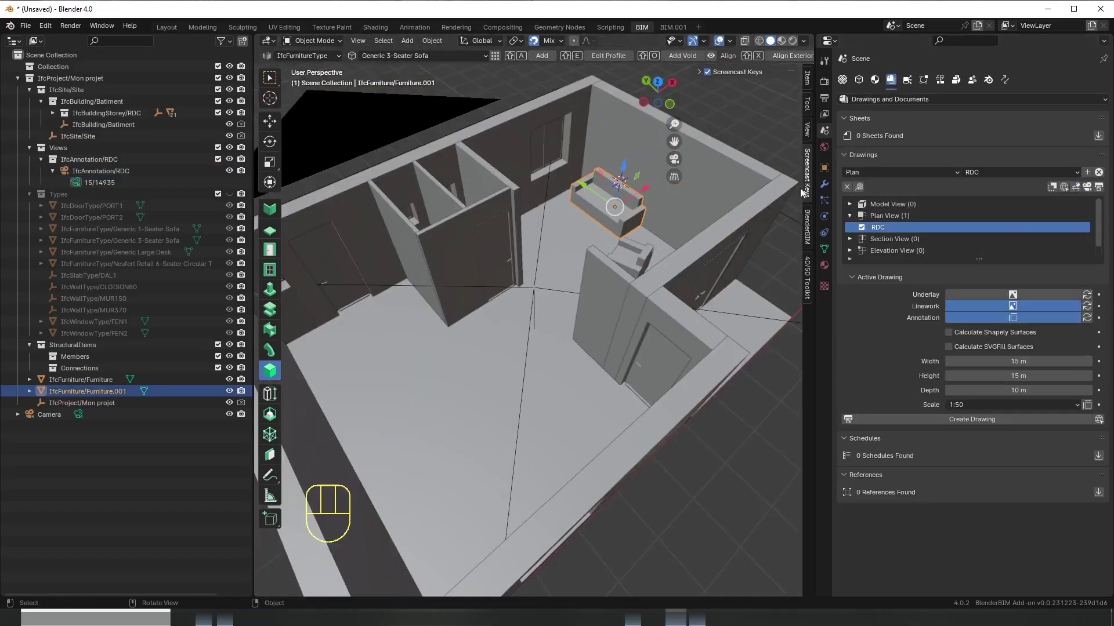
left_click(875, 80)
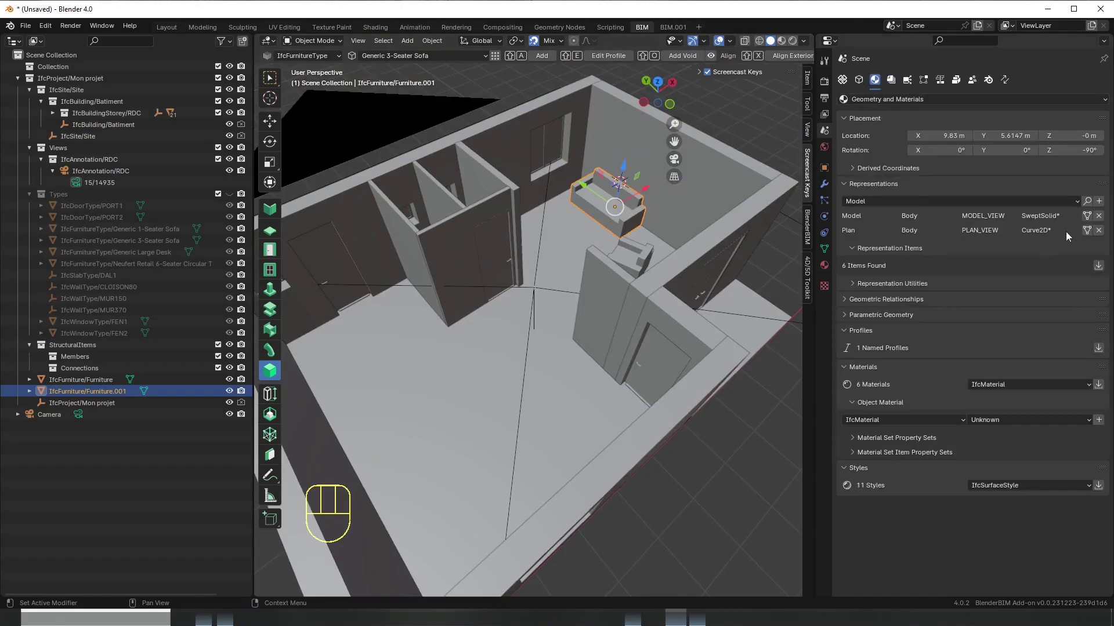
left_click(1087, 230)
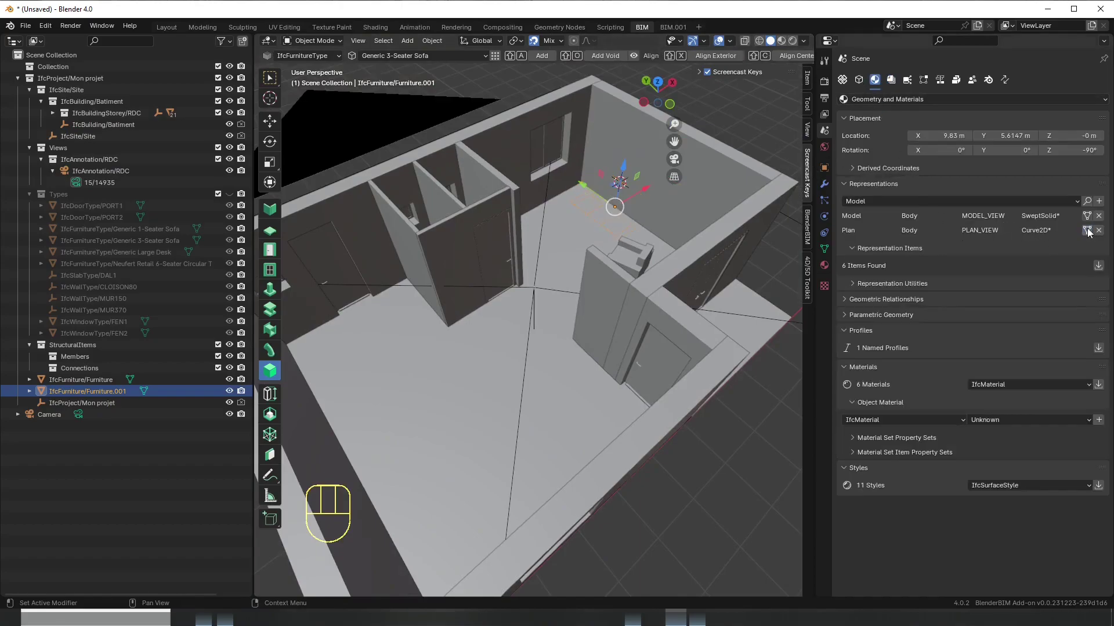
left_click(1087, 215)
- Reactivate the RDC drawing and examine the 3-seater sofa's 2D symbol relative to the floor slab
left_click(891, 80)
left_click(1087, 190)
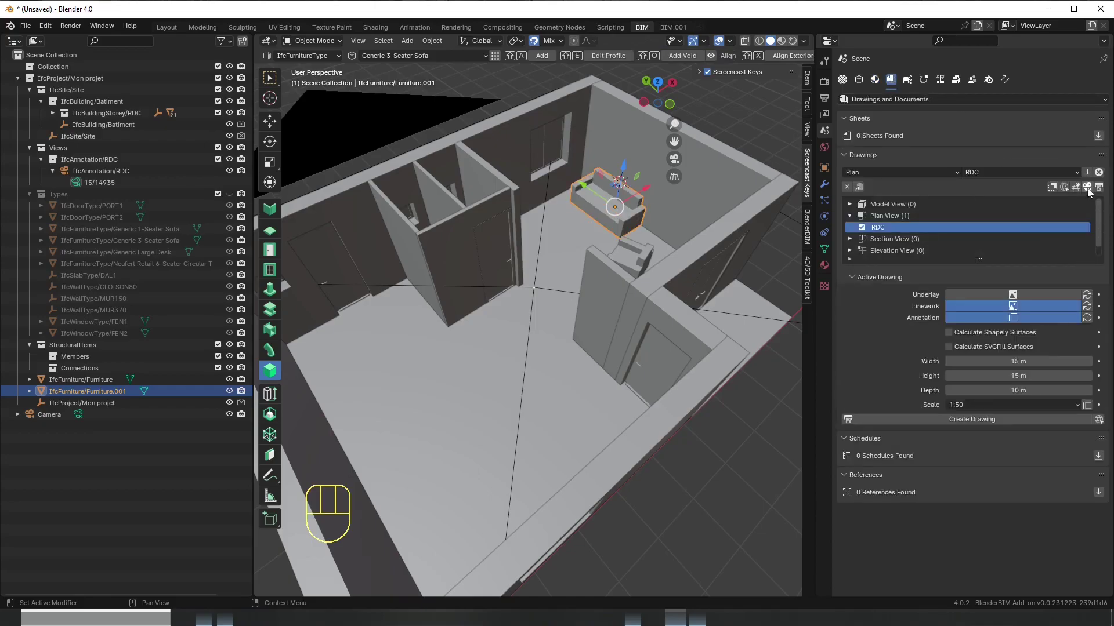
left_click(1087, 188)
left_click(1088, 188)
left_click(722, 288)
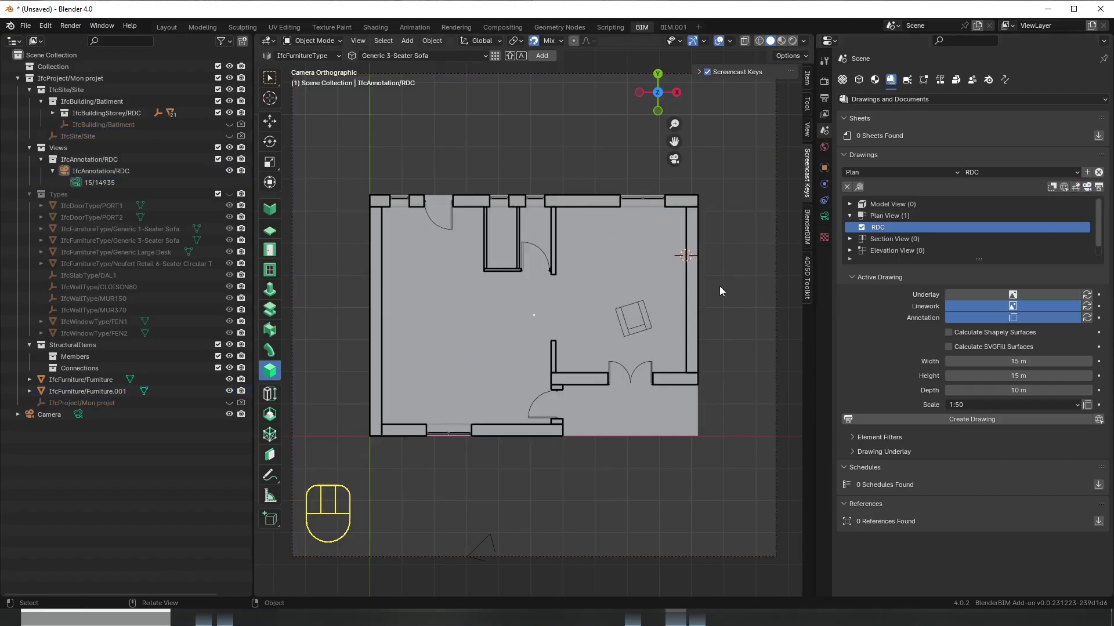
scroll(715, 277, "up", 3)
scroll(715, 276, "down", 2)
mouse_move(707, 293)
middle_mouse_down()
mouse_move(719, 265)
mouse_move(716, 280)
middle_mouse_up()
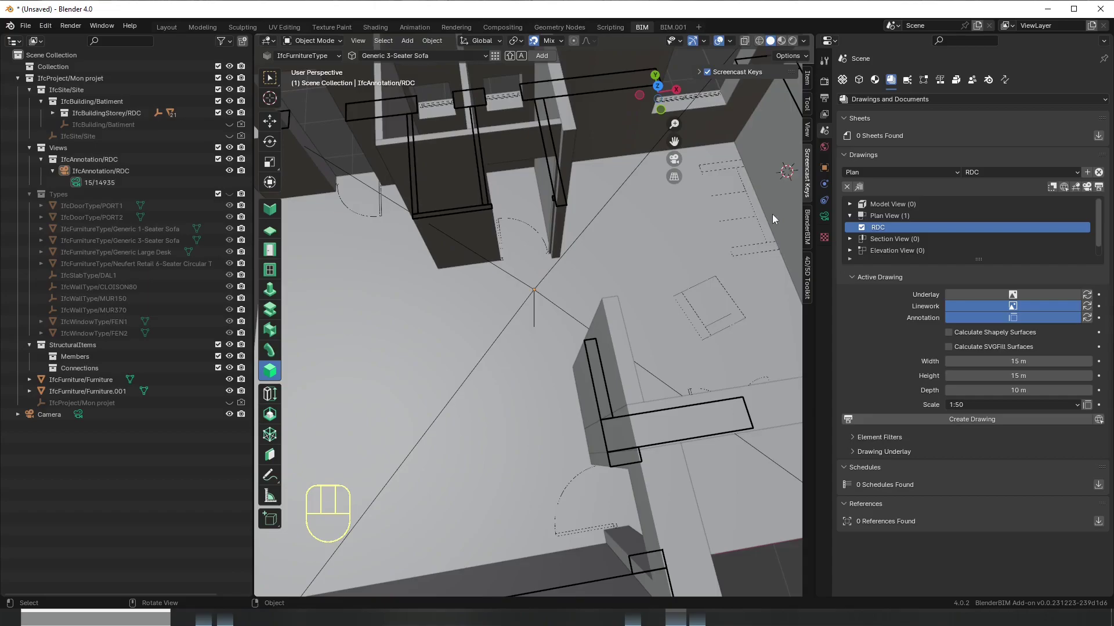
- Return to the 3D model and raise the 3-seater sofa 0.01 m along the Z axis
left_click(1075, 187)
scroll(741, 224, "down", 2)
middle_click_drag(743, 228, 611, 255)
left_click(611, 255)
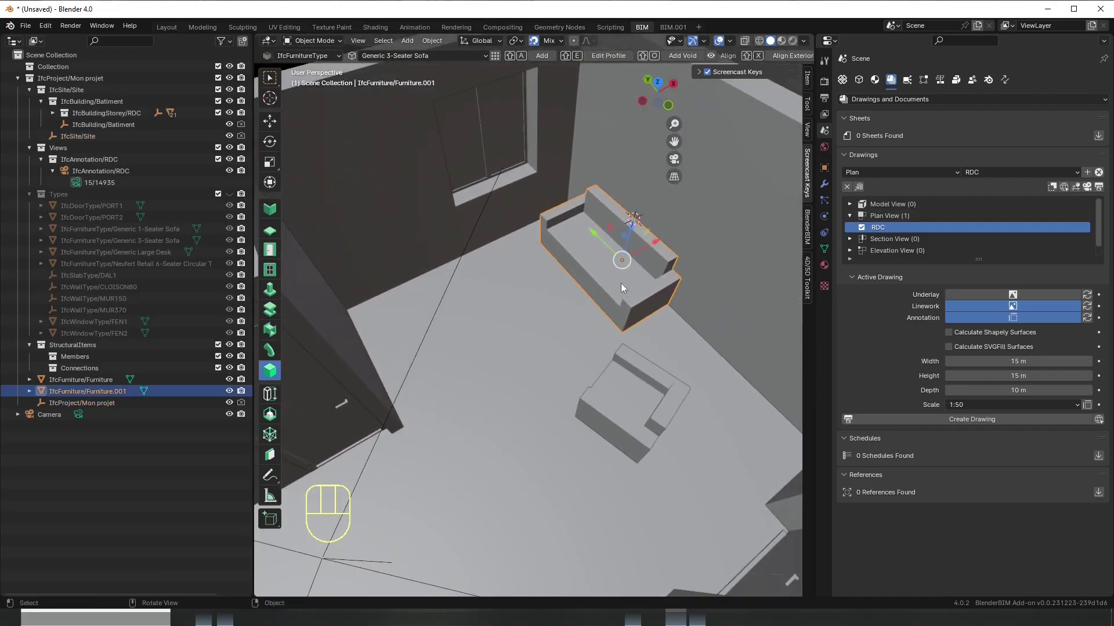
key("g")
key("z")
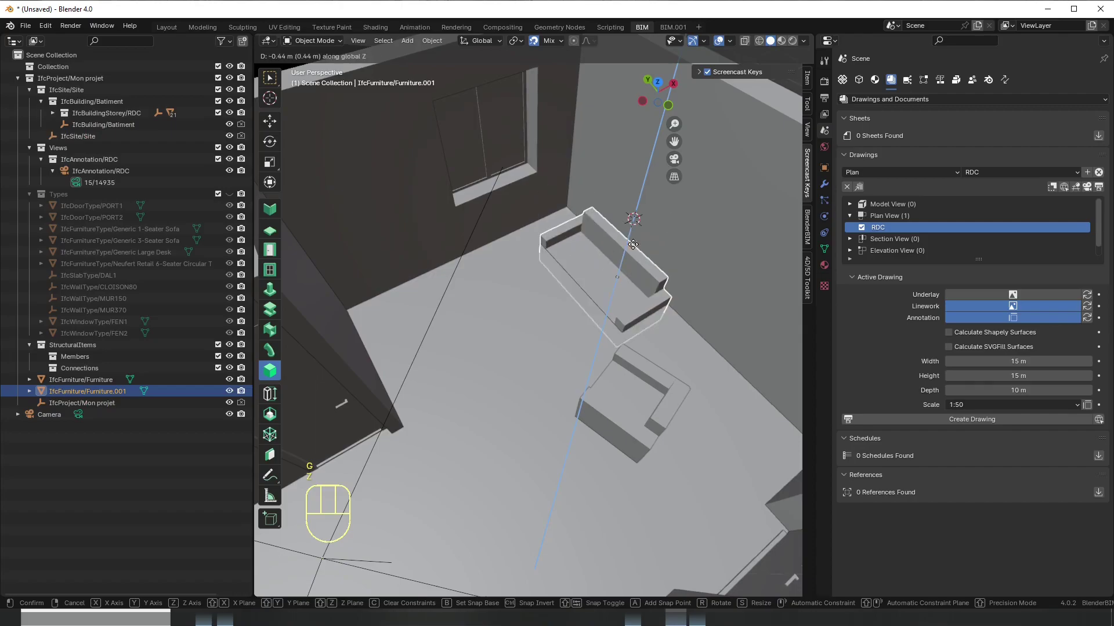
key("KP_0")
key("KP_Decimal")
key("KP_Enter")
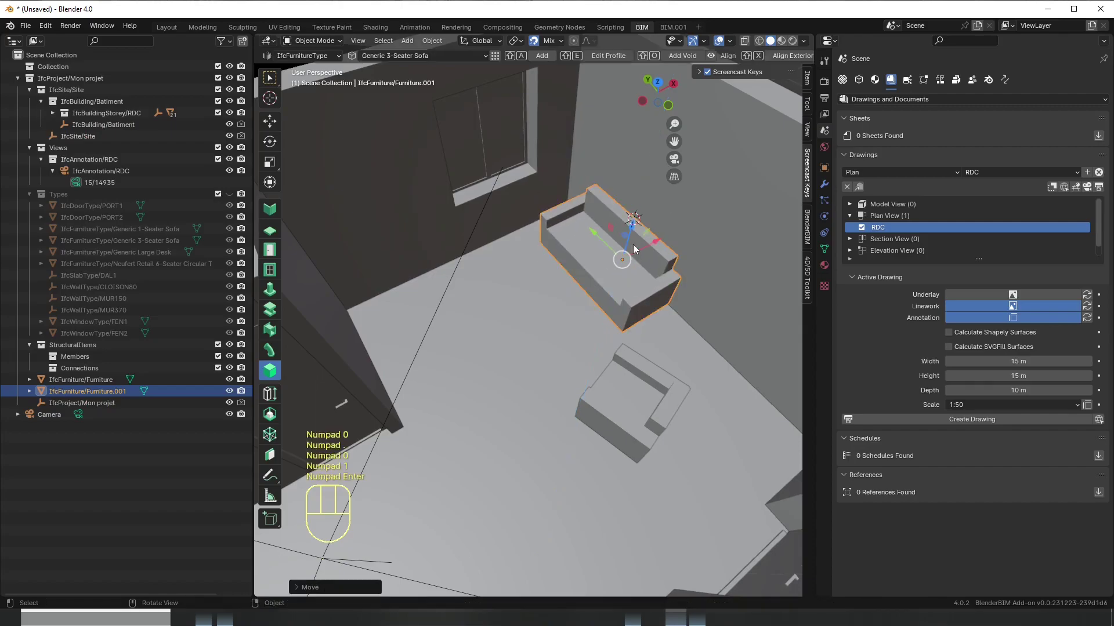
- Activate the RDC drawing again and check the raised 3-seater sofa in plan
left_click(1087, 188)
left_click(765, 282)
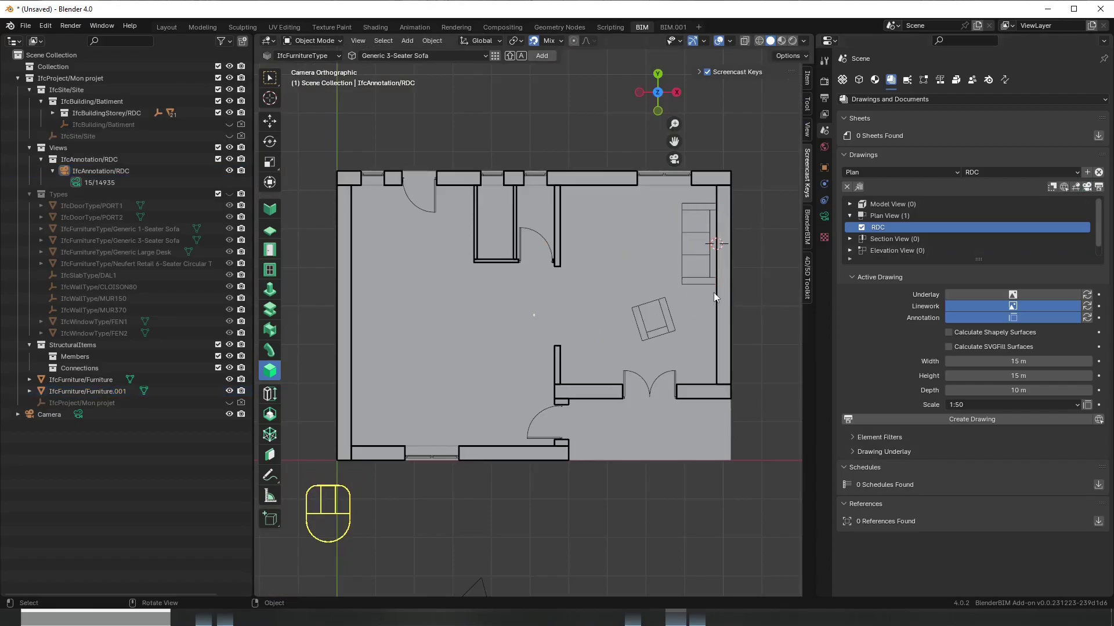
left_click(690, 323)
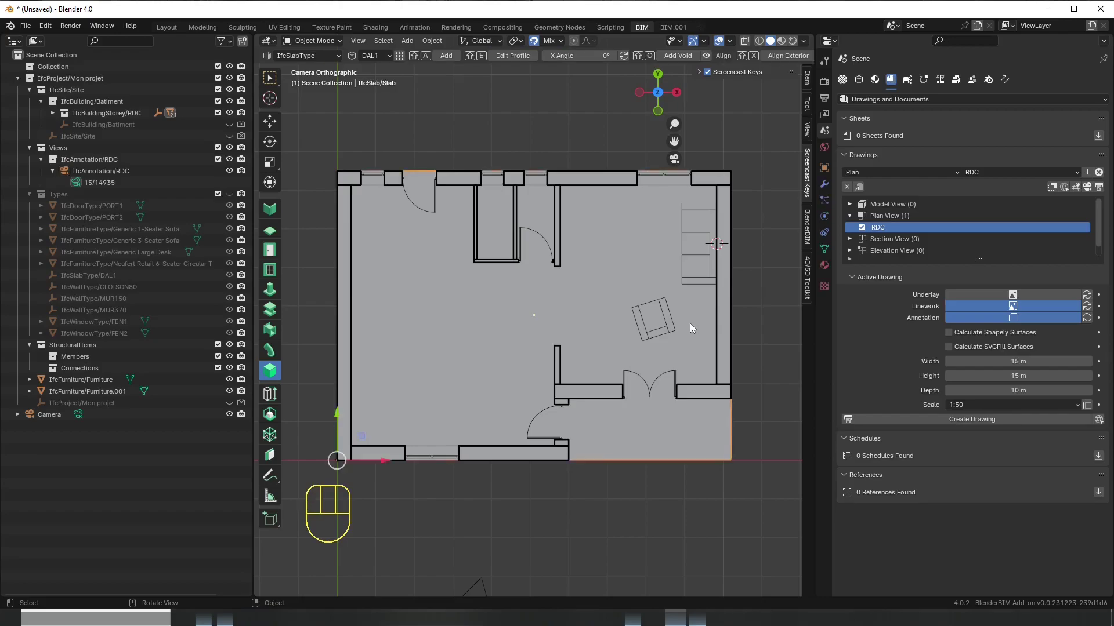
left_click(767, 348)
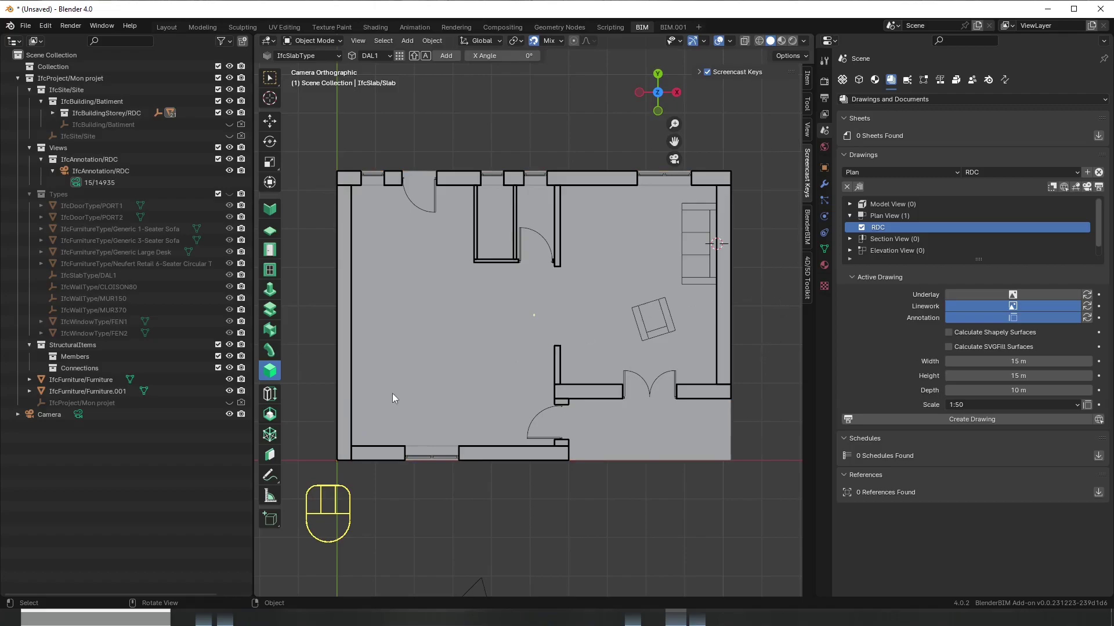
- Place a Generic Large Desk furniture object against the west wall of the large room
left_click(310, 55)
left_click(318, 98)
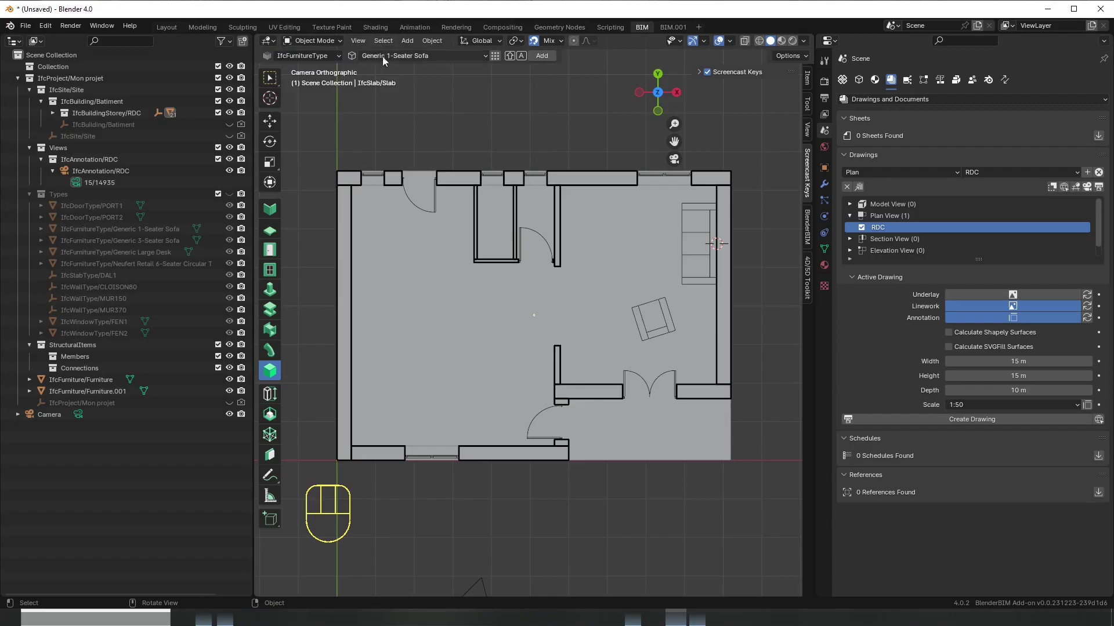
left_click(472, 53)
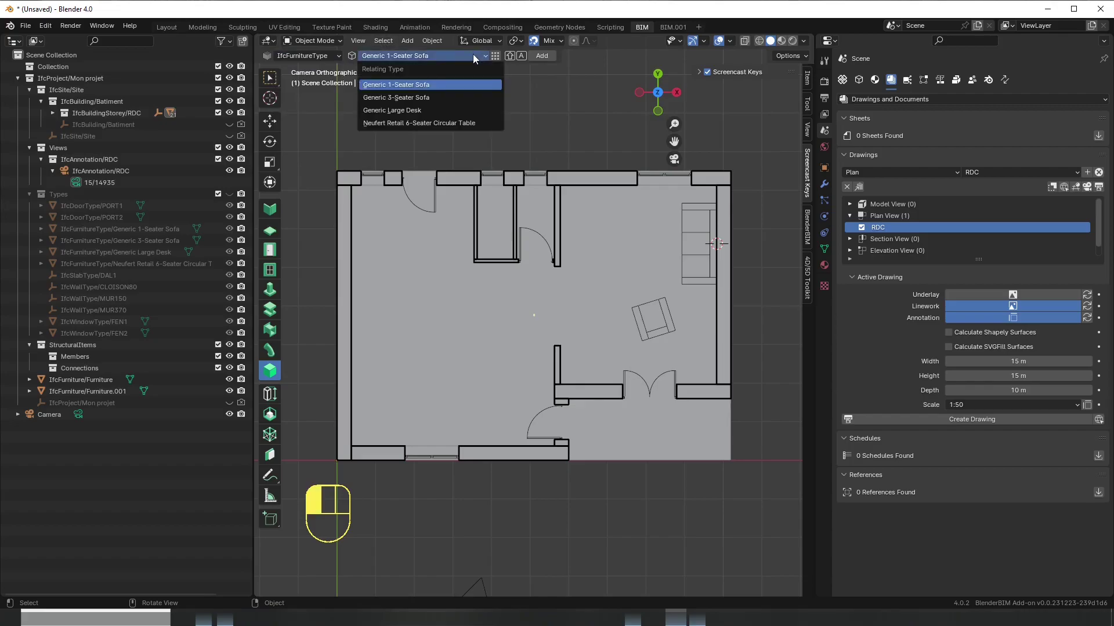
left_click(429, 110)
right_click_drag(429, 384, 351, 374, "shift")
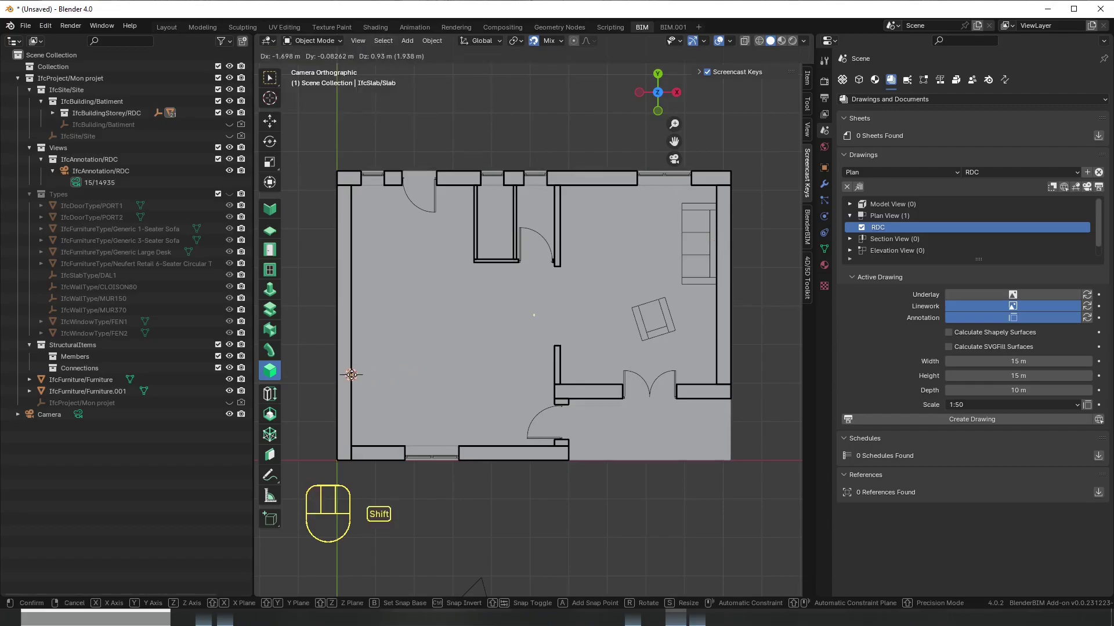
key("shift+a")
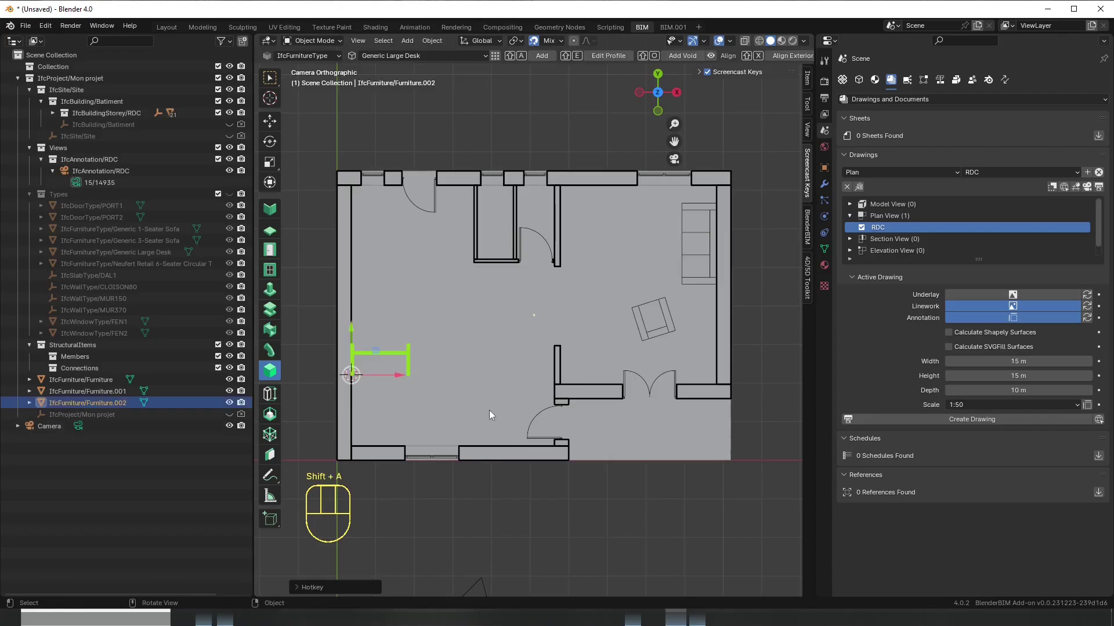
scroll(451, 402, "up", 1)
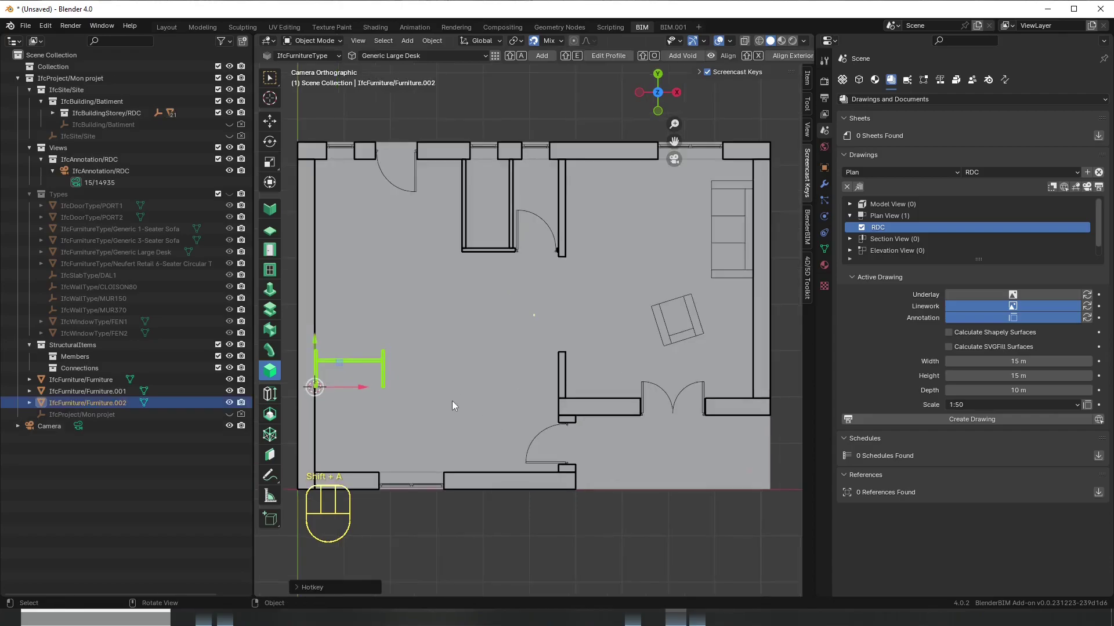
left_click(472, 349)
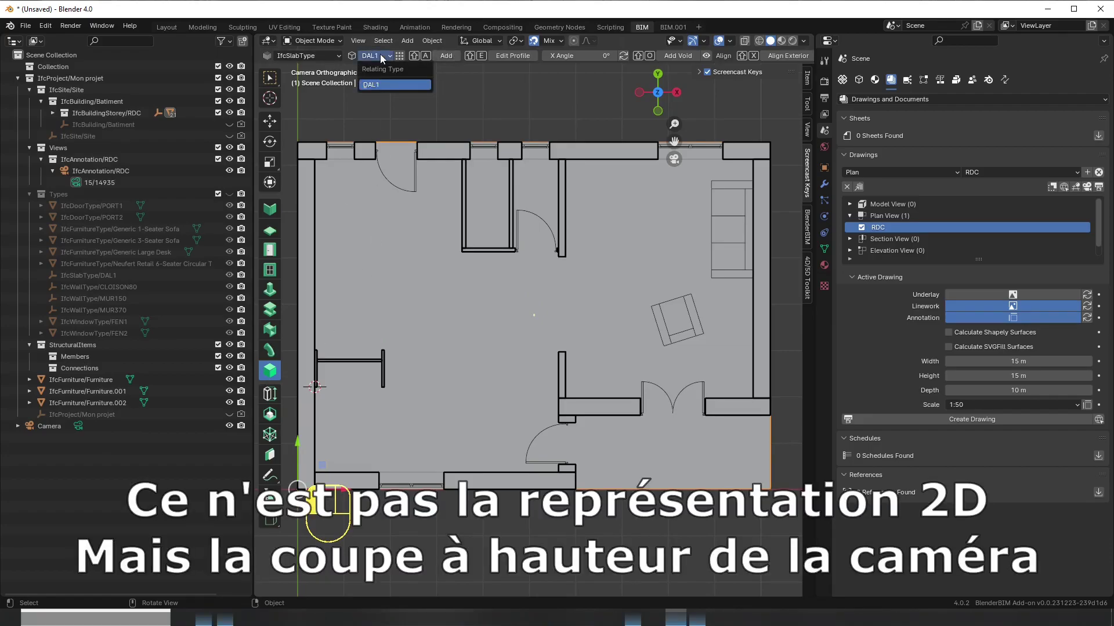
- Place a Neufert Retail 6-Seater Circular Table in the large room, east of the desk
left_click(315, 53)
left_click(318, 98)
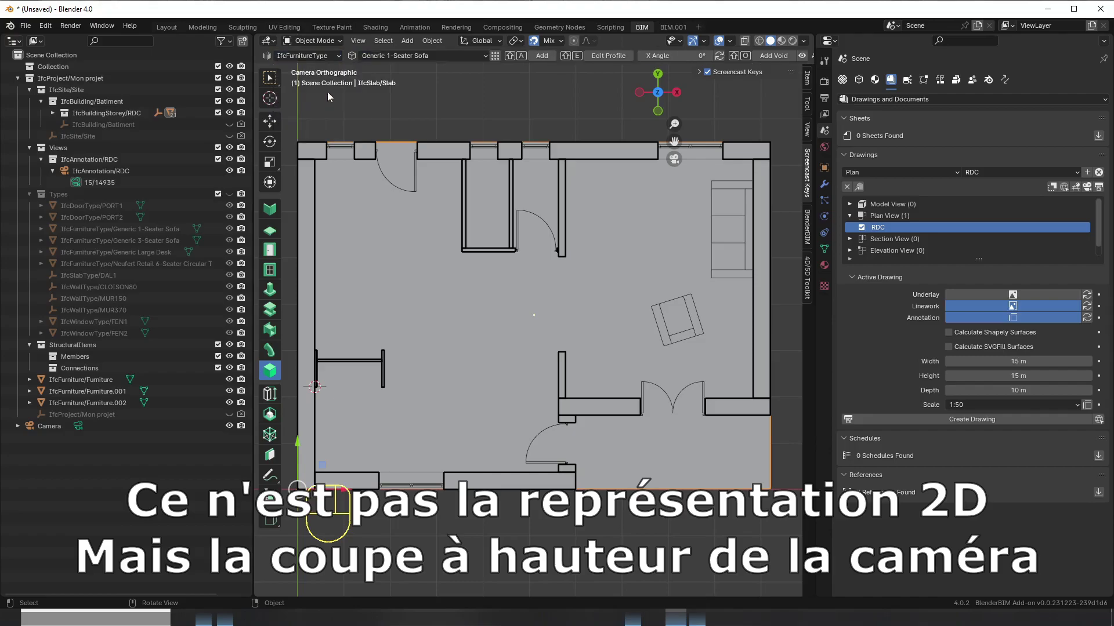
left_click(462, 55)
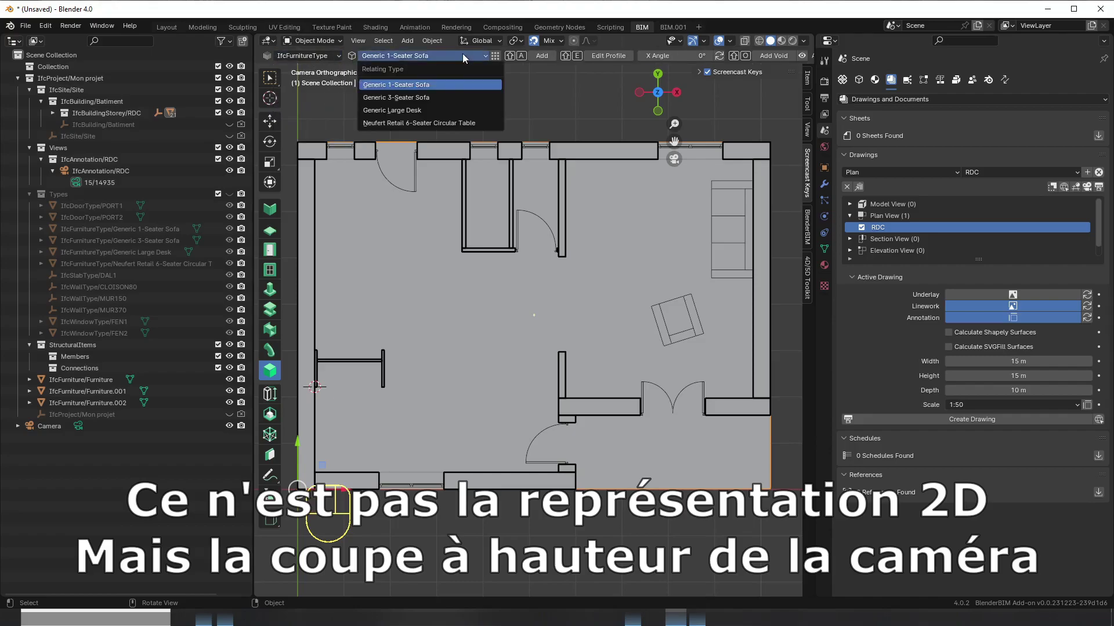
left_click(431, 123)
right_click(460, 370, "shift")
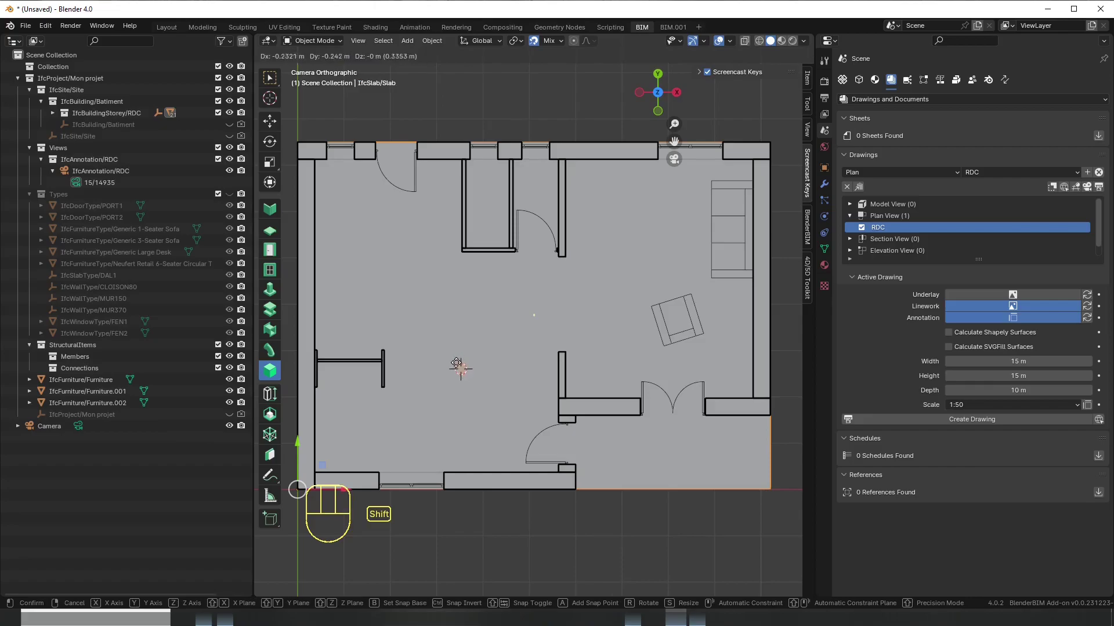
key("shift+a")
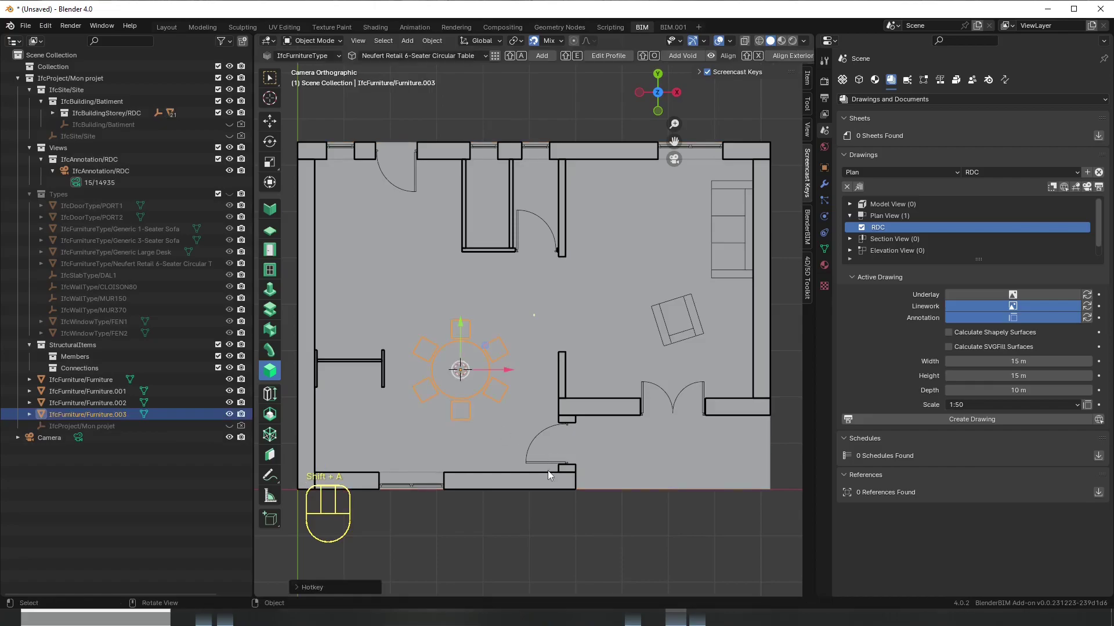
- Reload the RDC drawing so the desk and circular table use their 2D plan symbols, and inspect them
left_click(644, 511)
scroll(636, 503, "down", 1)
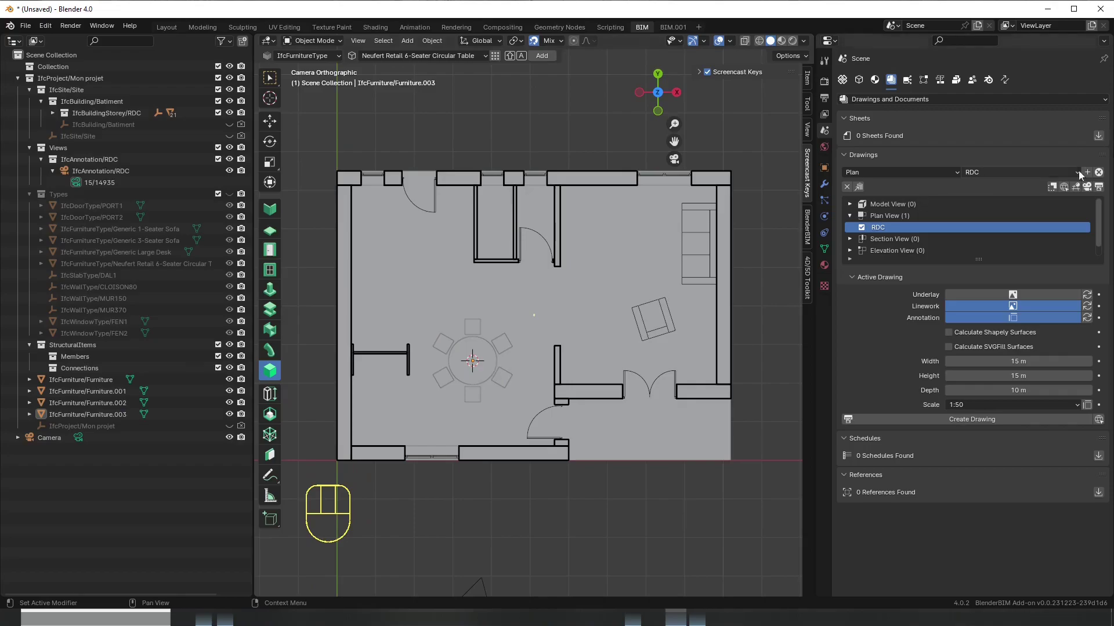
left_click(1086, 186)
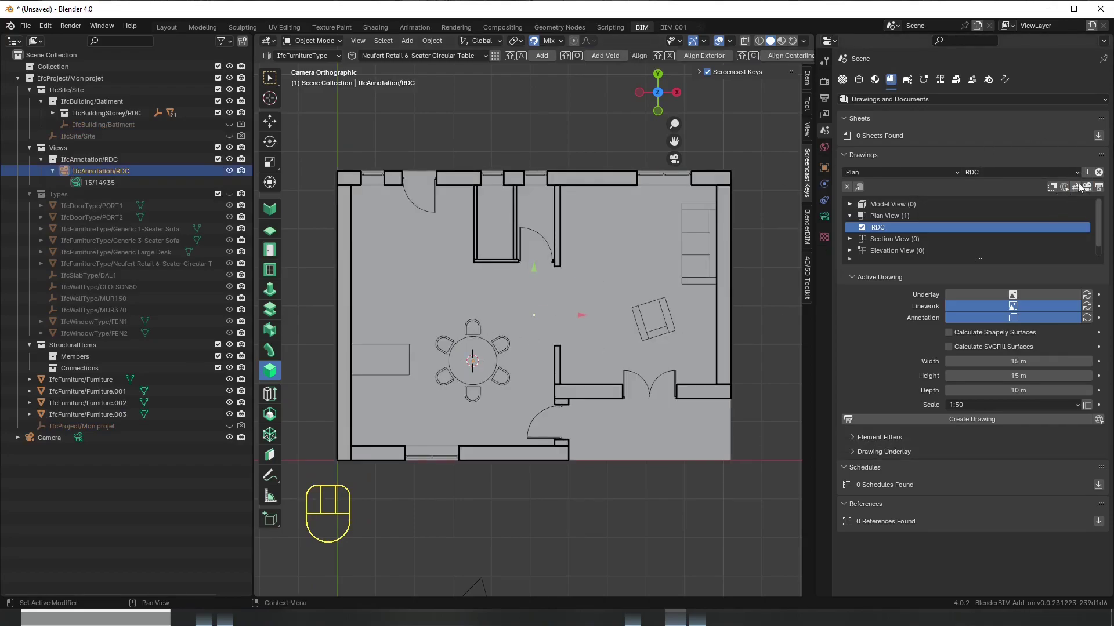
left_click(1087, 187)
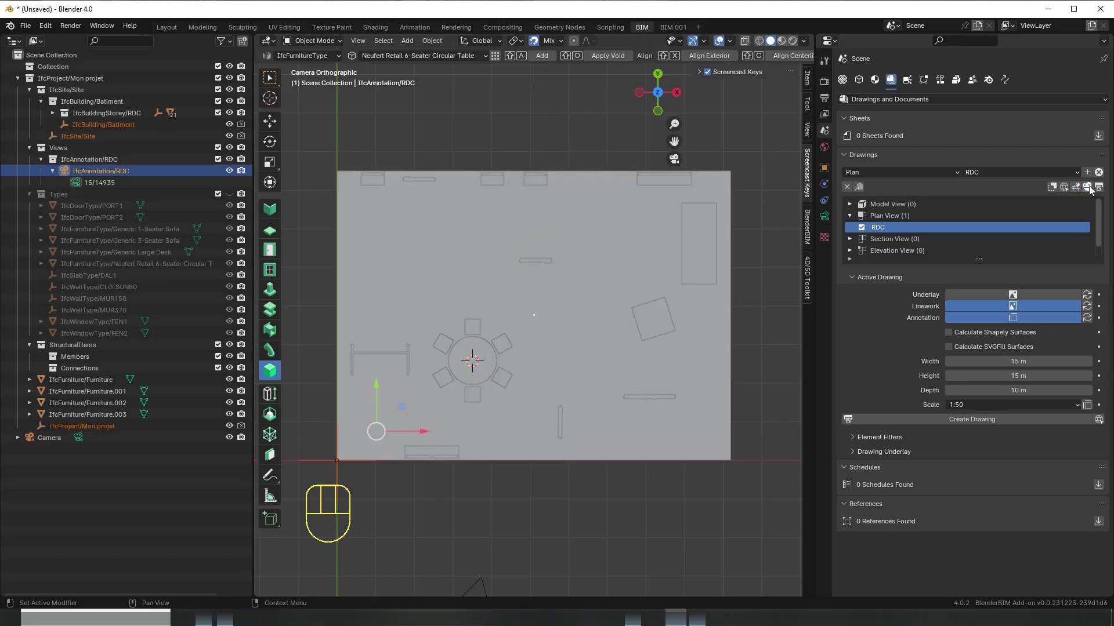
scroll(347, 382, "up", 3)
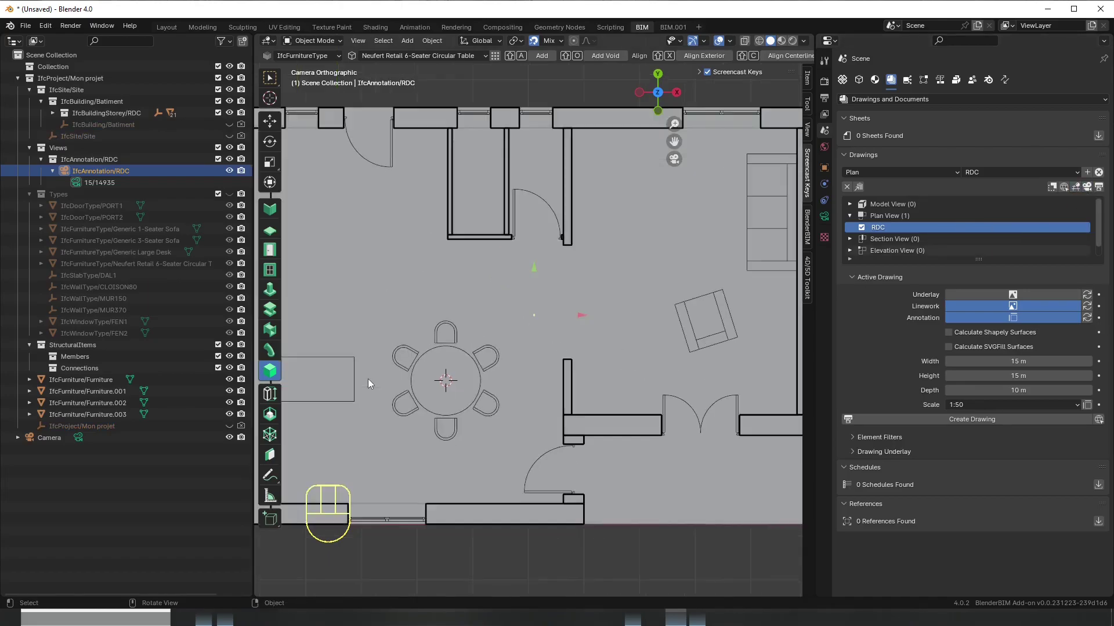
scroll(368, 378, "down", 3)
middle_click_drag(377, 383, 554, 325)
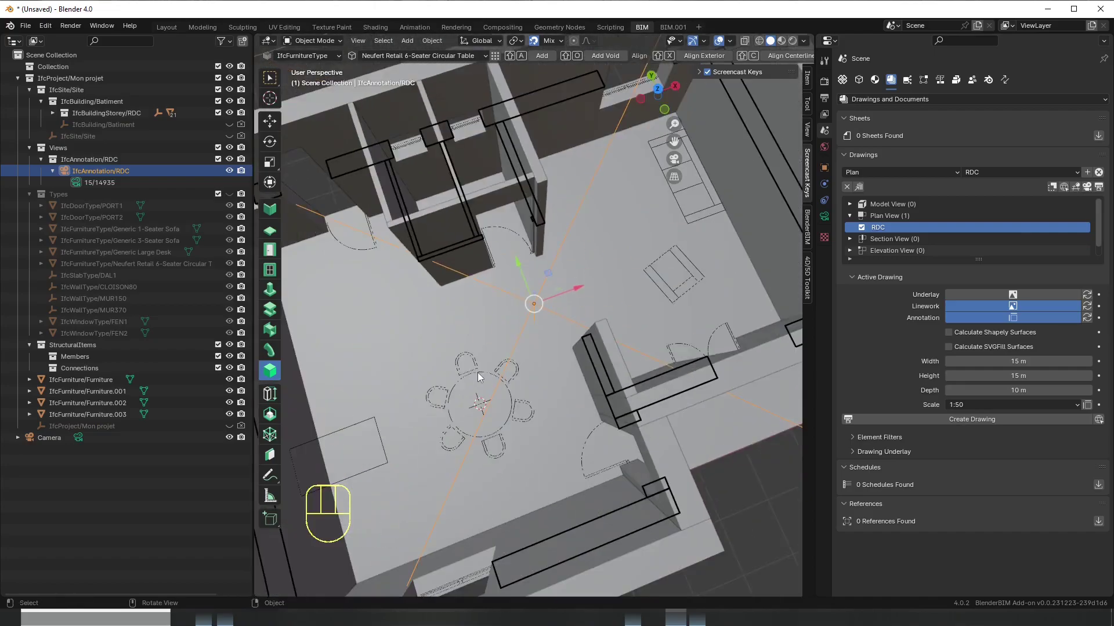
- Switch the RDC drawing objects back to their 3D representations and lower the Generic Large Desk about 0.93 m along Z
scroll(478, 373, "down", 3)
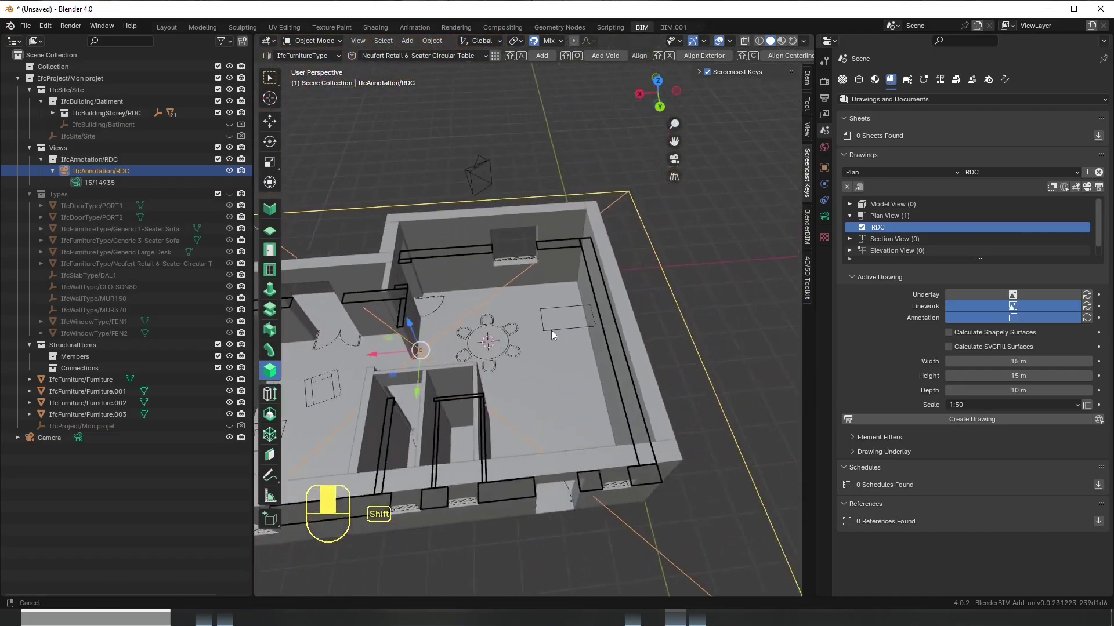
scroll(550, 340, "up", 5)
middle_click_drag(543, 374, 641, 309)
left_click(1087, 187)
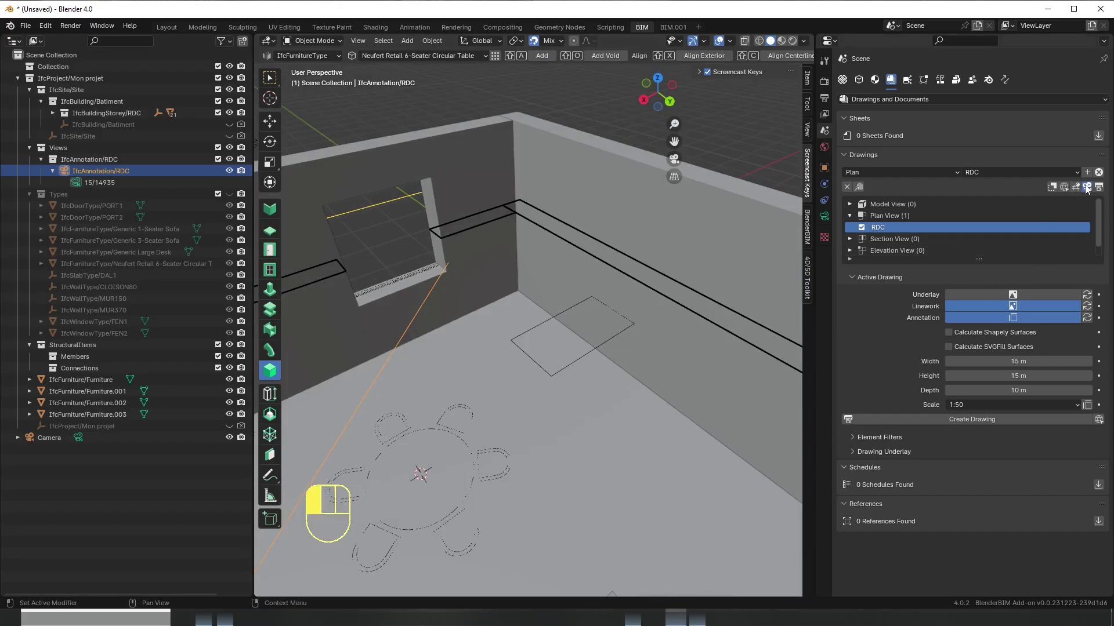
left_click(1073, 187)
middle_click_drag(441, 366, 447, 580)
left_click(617, 217)
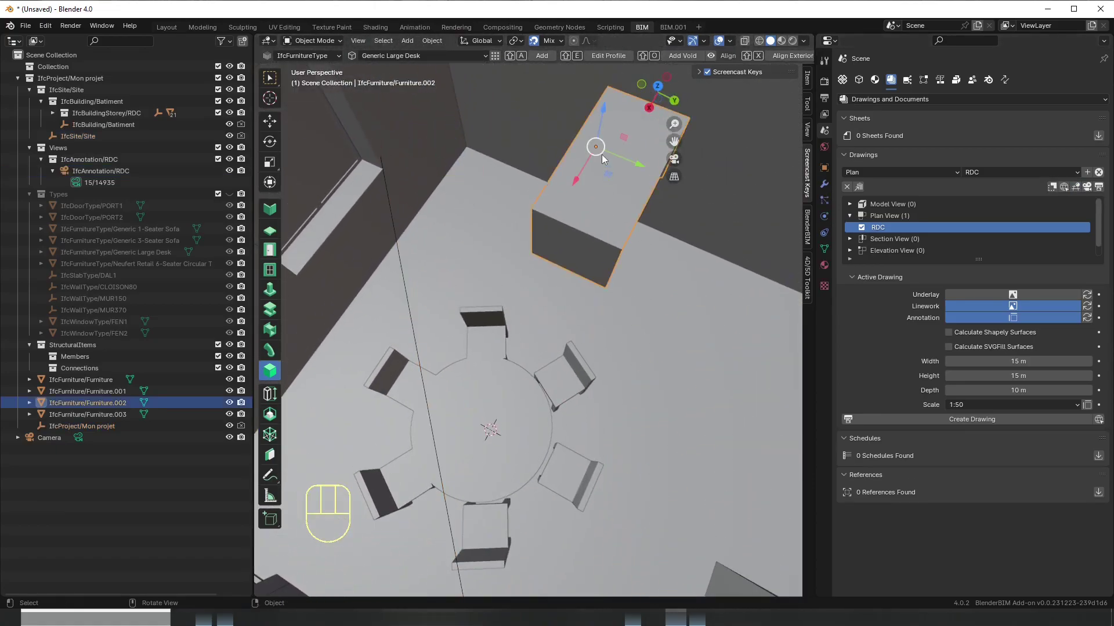
key("g")
key("z")
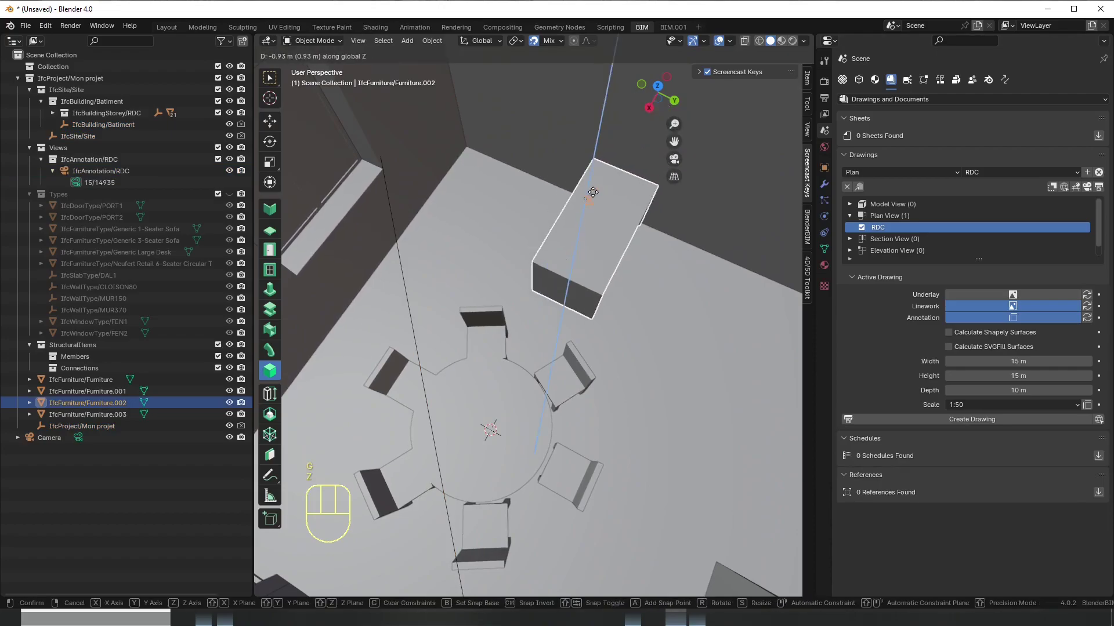
left_click(579, 245)
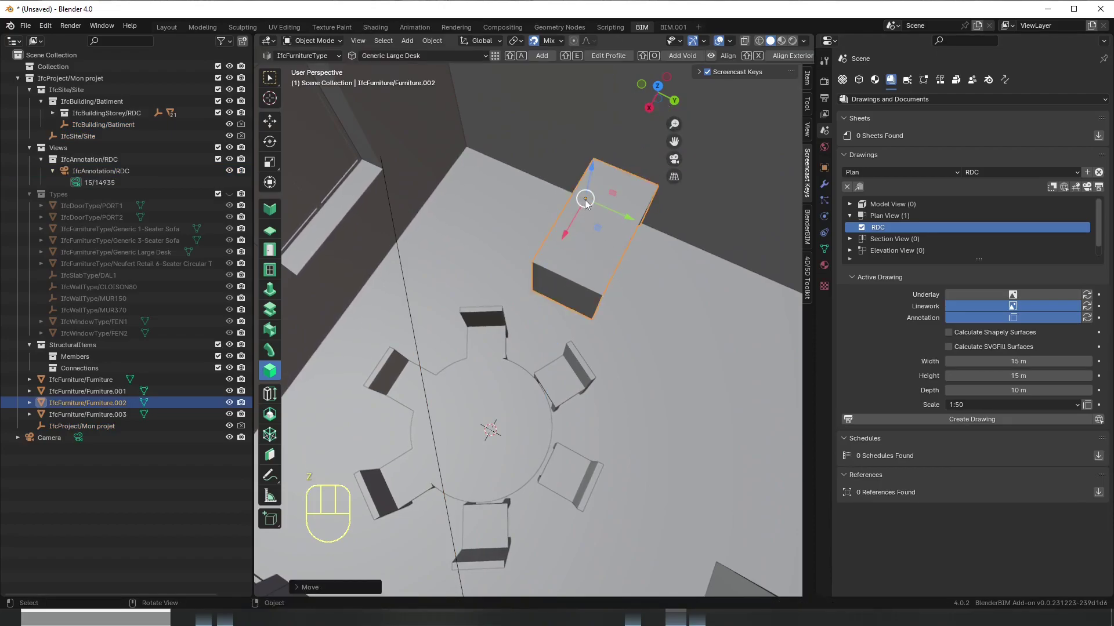
- Move the desk along the Y axis into the southwest corner of the large room
key("g")
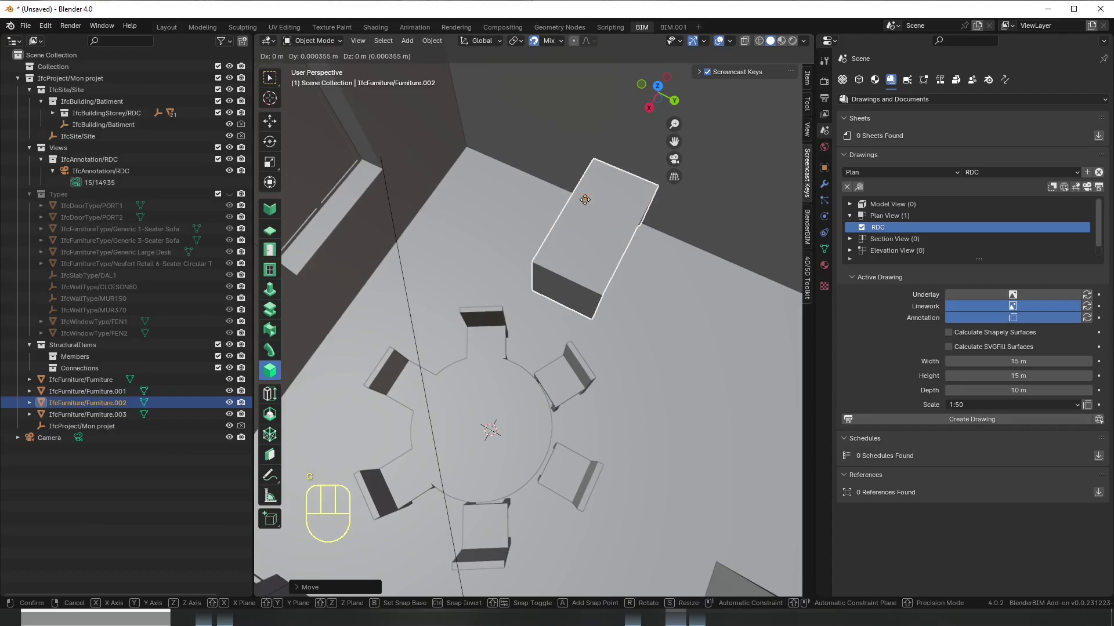
key("x")
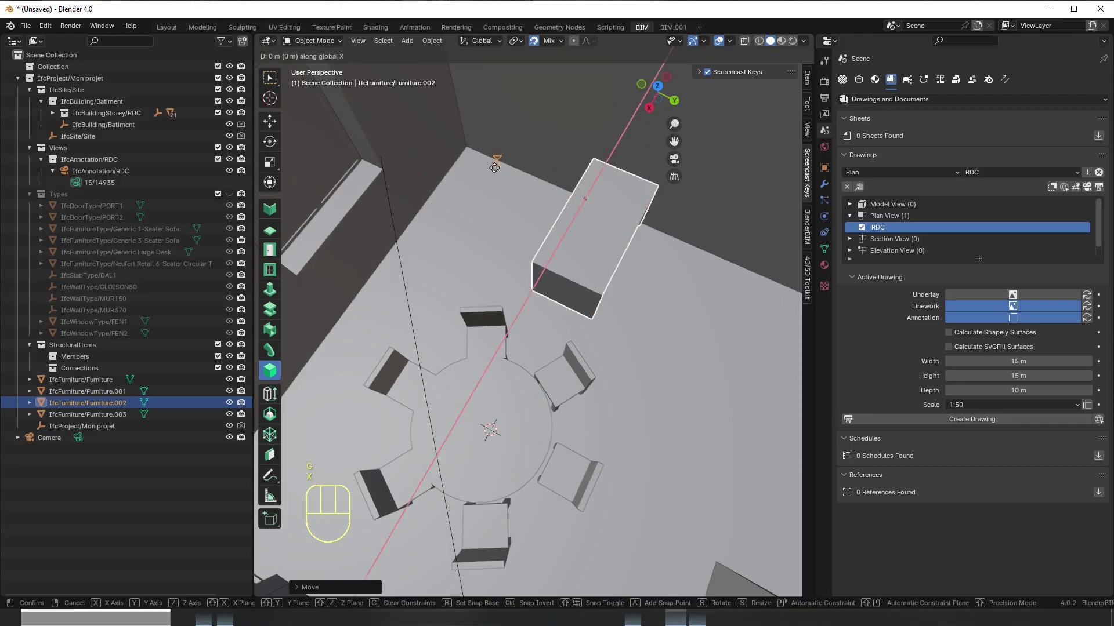
key("y")
left_click(460, 109)
- Shift the 6-Seater Circular Table slightly along the X axis and reactivate the RDC drawing
middle_click_drag(511, 230, 509, 355)
scroll(474, 204, "down", 5)
left_click(495, 348)
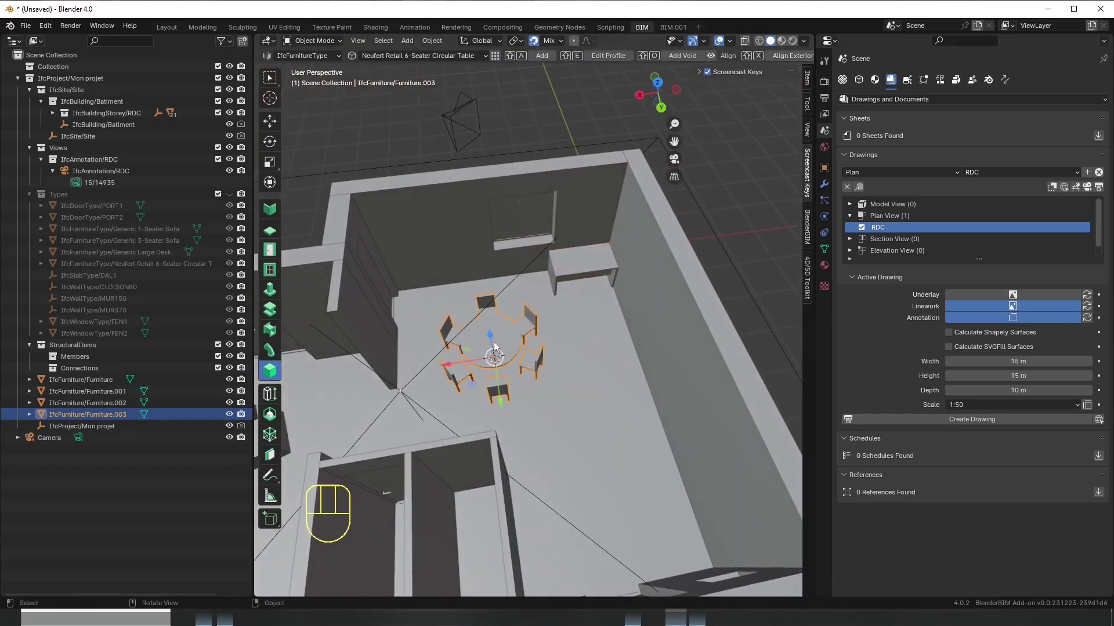
key("g")
key("y")
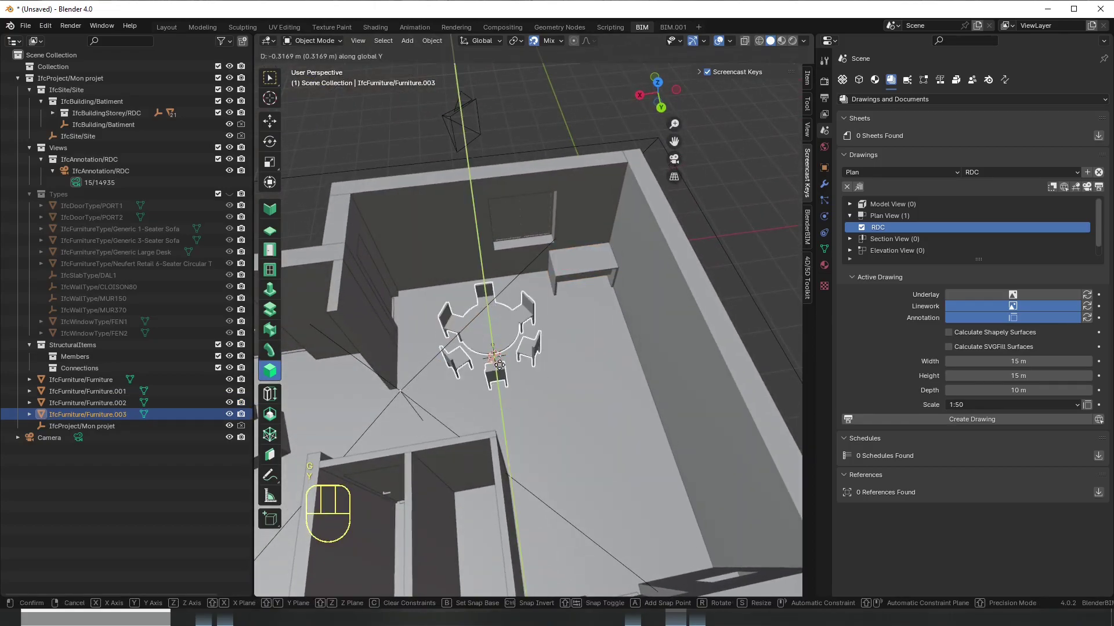
key("x")
left_click(514, 364)
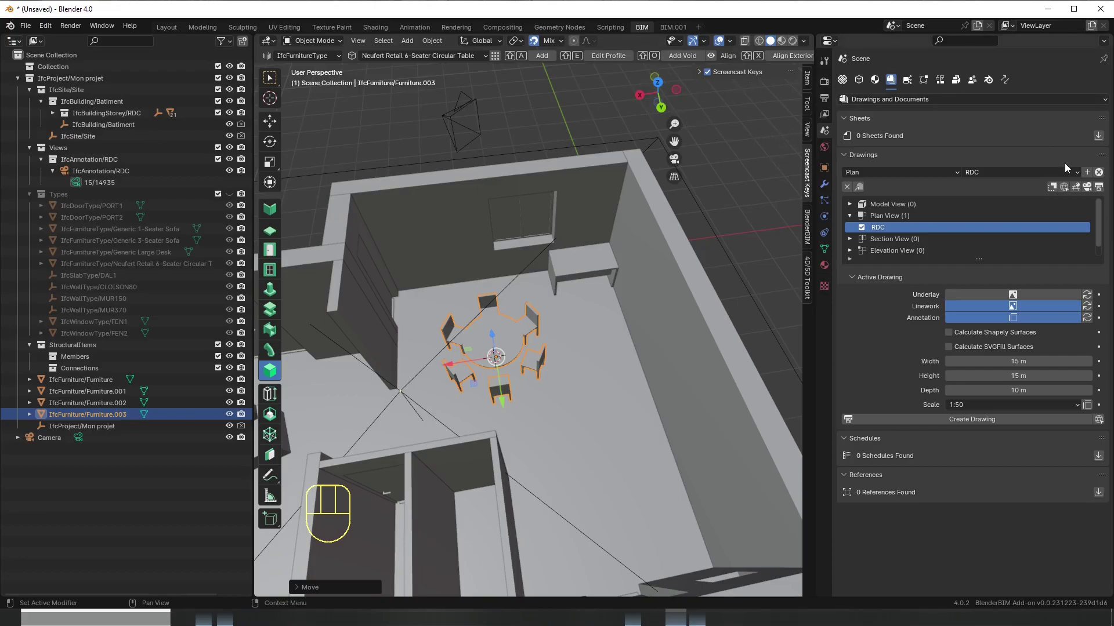
left_click(1087, 187)
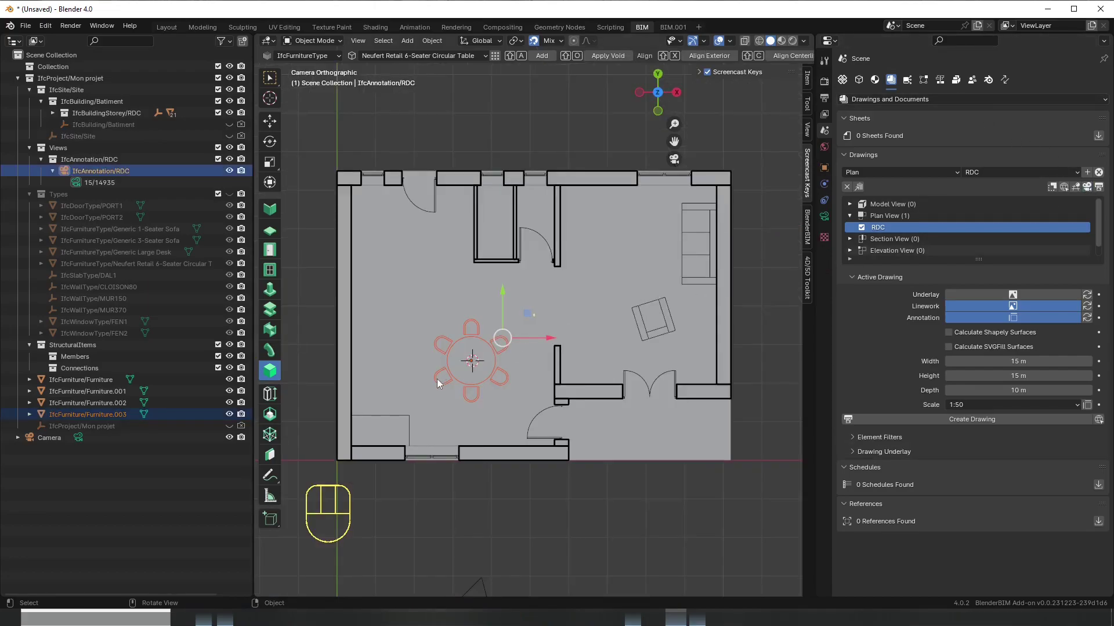
key("g")
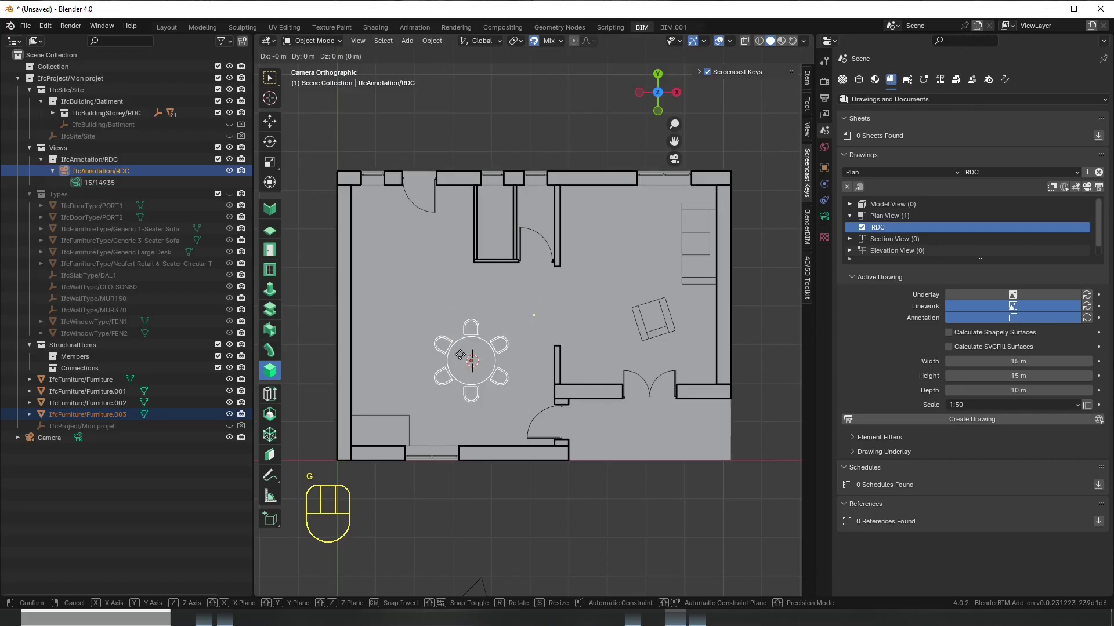
key("x")
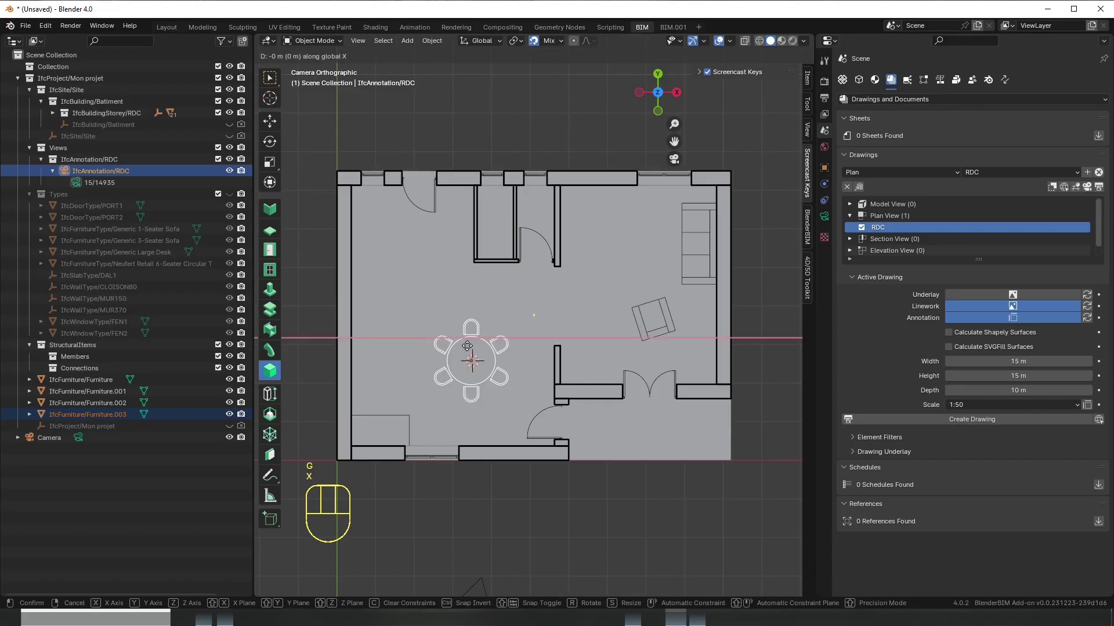
key("Escape")
key("Escape")
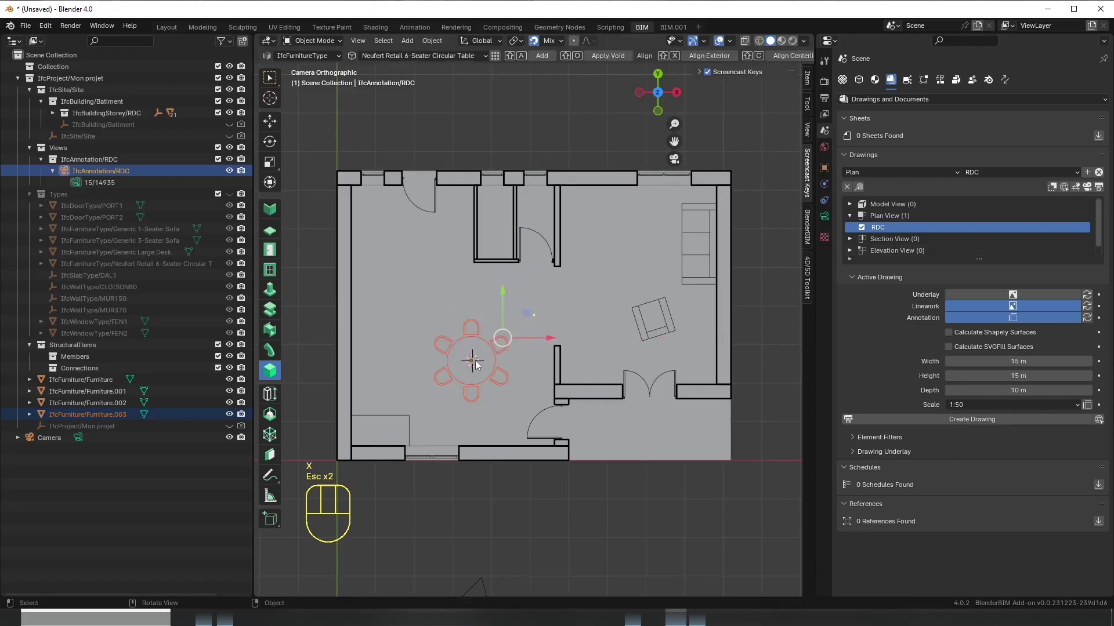
key("g")
key("Escape")
- Move the circular table in plan about 0.3 m west and slightly north, and clear the selection
left_click(493, 366)
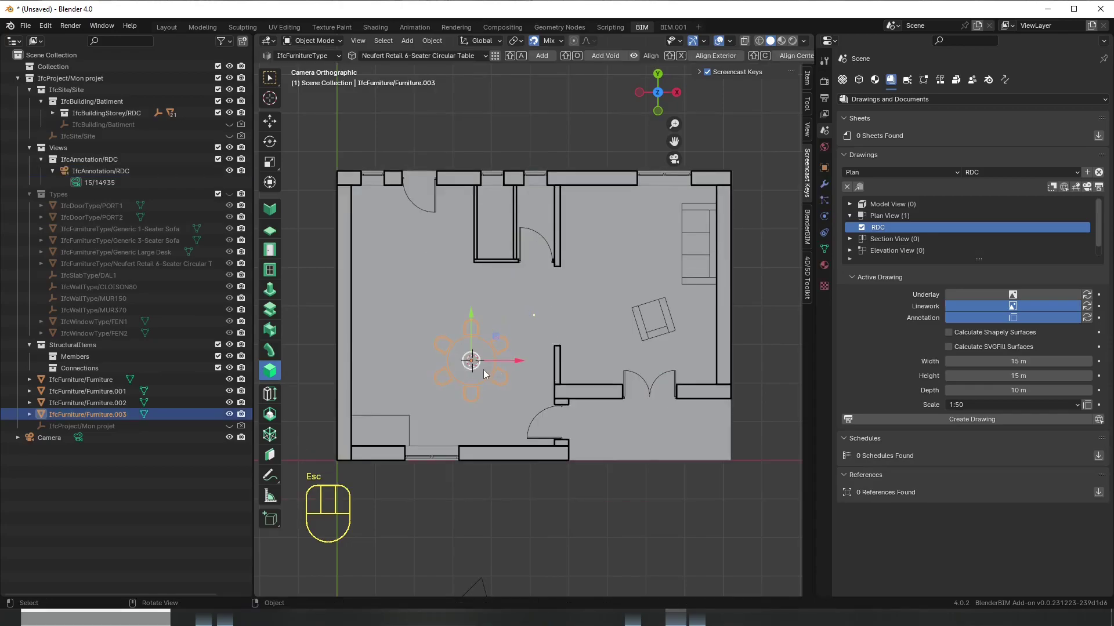
key("g")
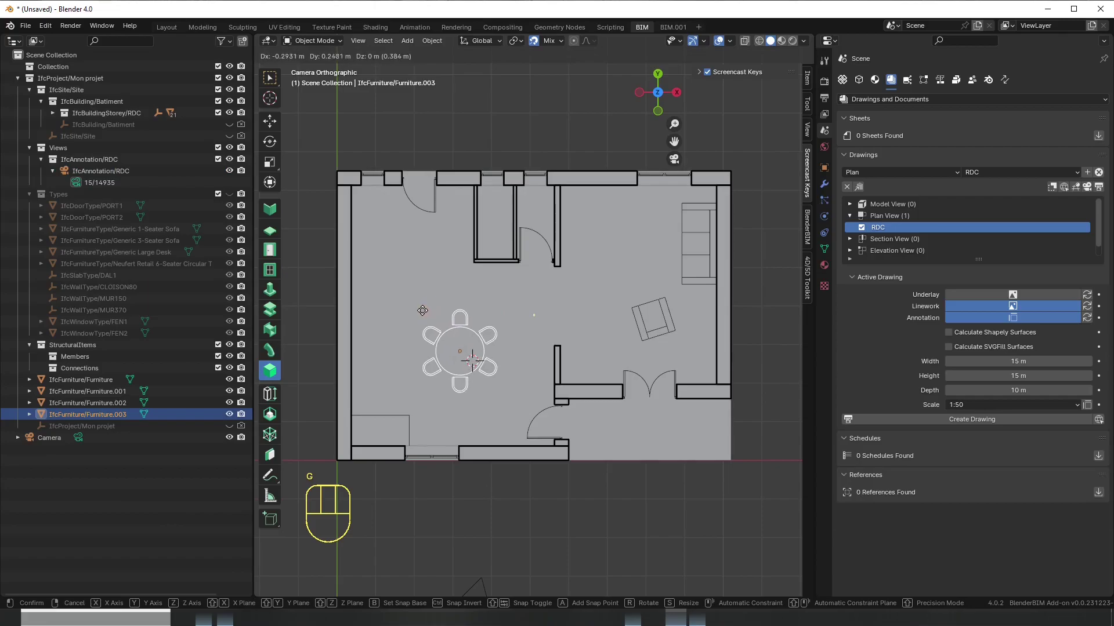
left_click(478, 378)
scroll(506, 393, "down", 3)
key("Escape")
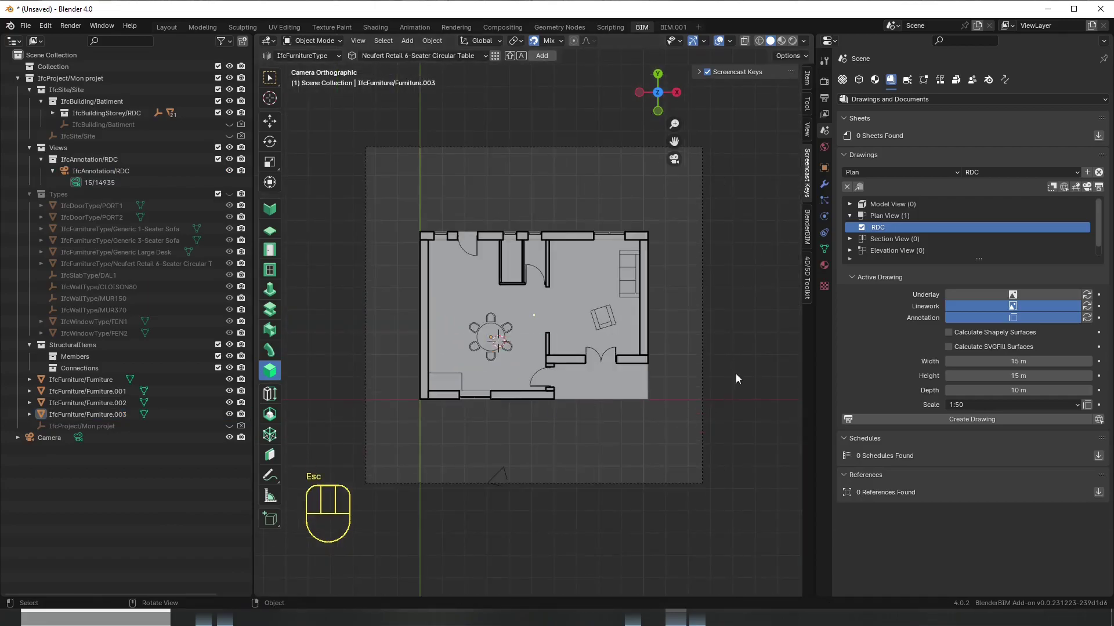
left_click(728, 339)
scroll(691, 433, "up", 1)
- Browse the furniture types of the loaded project library in the project overview
middle_click_drag(624, 461, 553, 385)
scroll(595, 406, "down", 5)
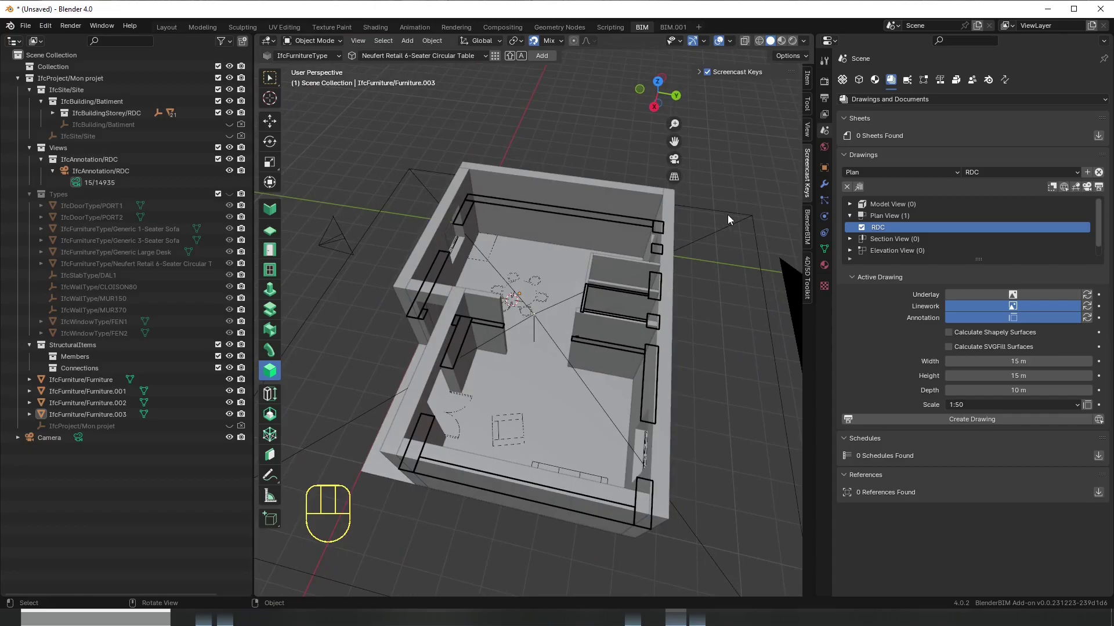
left_click(859, 80)
left_click(842, 79)
scroll(1043, 318, "down", 4)
scroll(1009, 313, "up", 7)
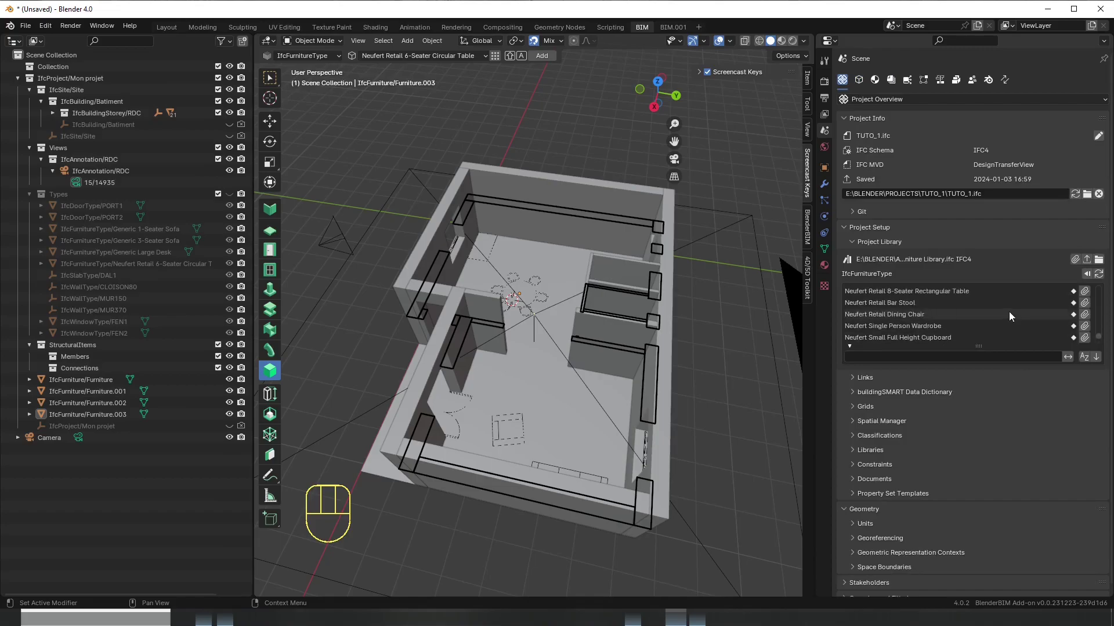
scroll(1011, 313, "up", 10)
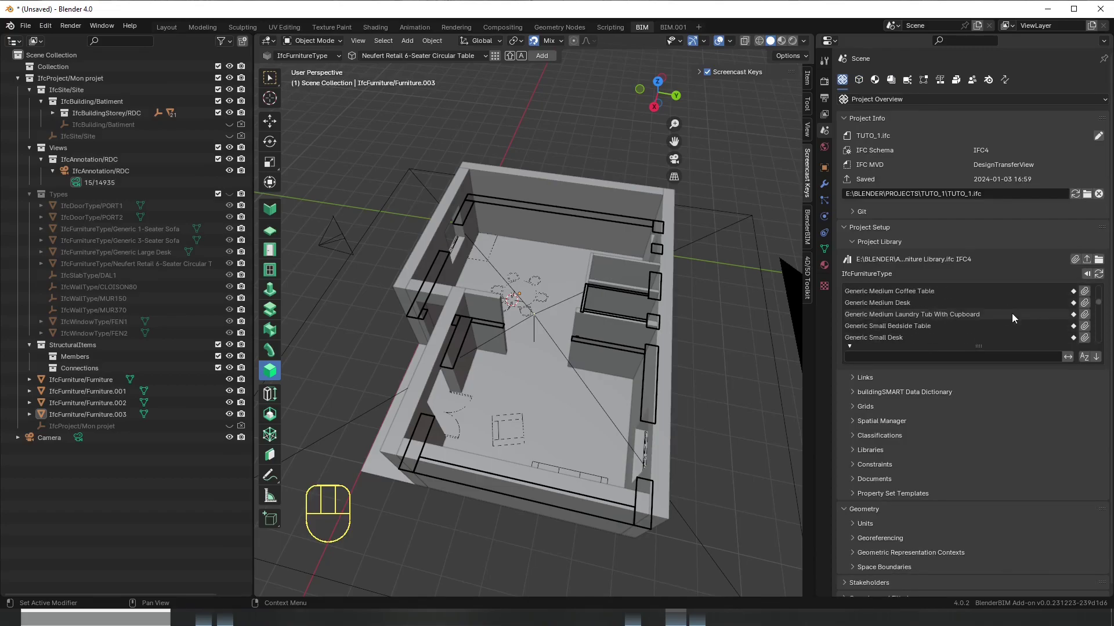
scroll(1008, 310, "up", 3)
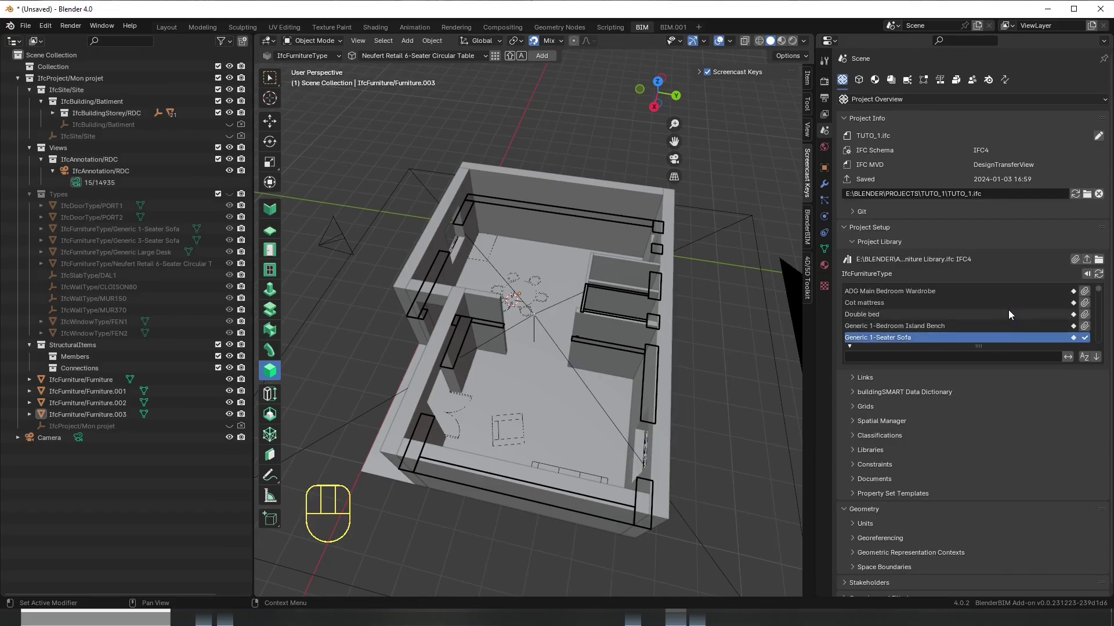
scroll(688, 371, "down", 2)
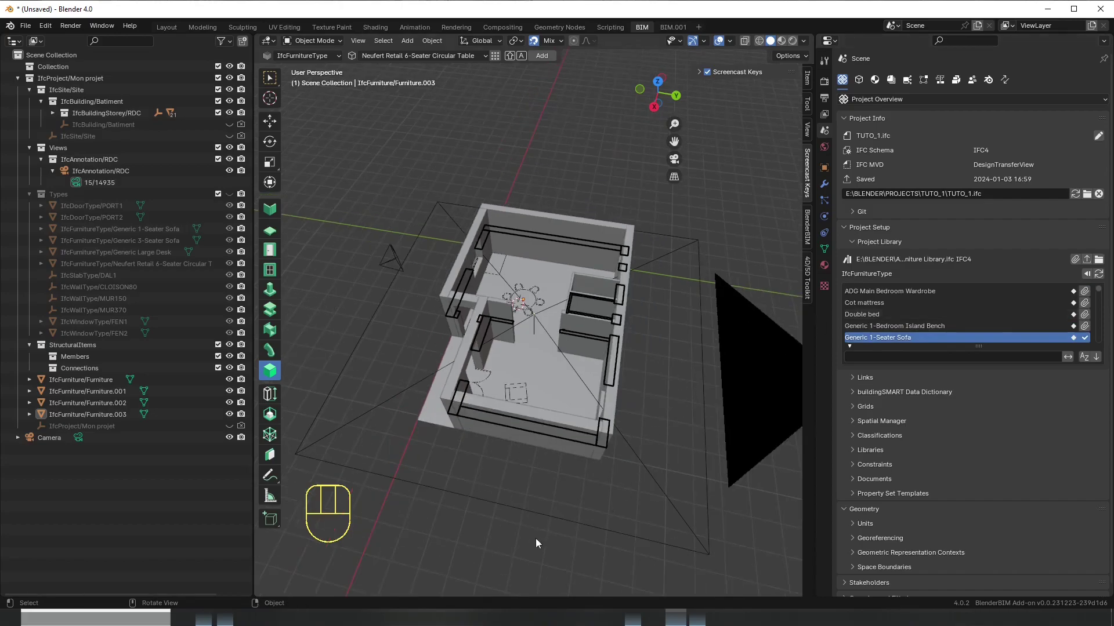
- Load MAN_LOW_POLY.ifc as the project library with Append Entire Library enabled
left_click(26, 26)
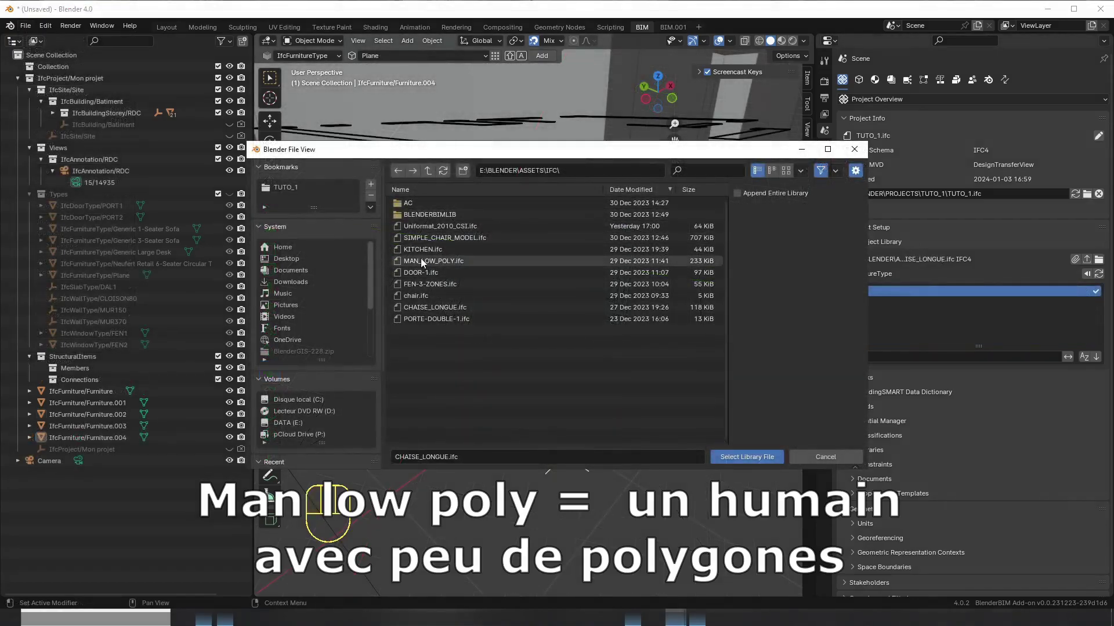
left_click(421, 261)
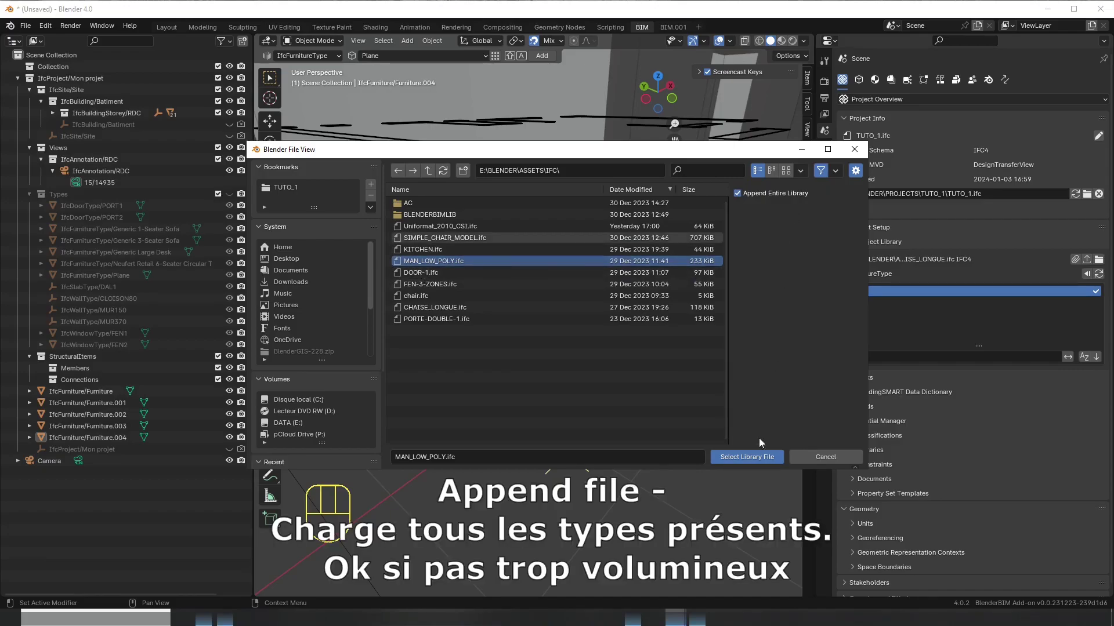
left_click(763, 459)
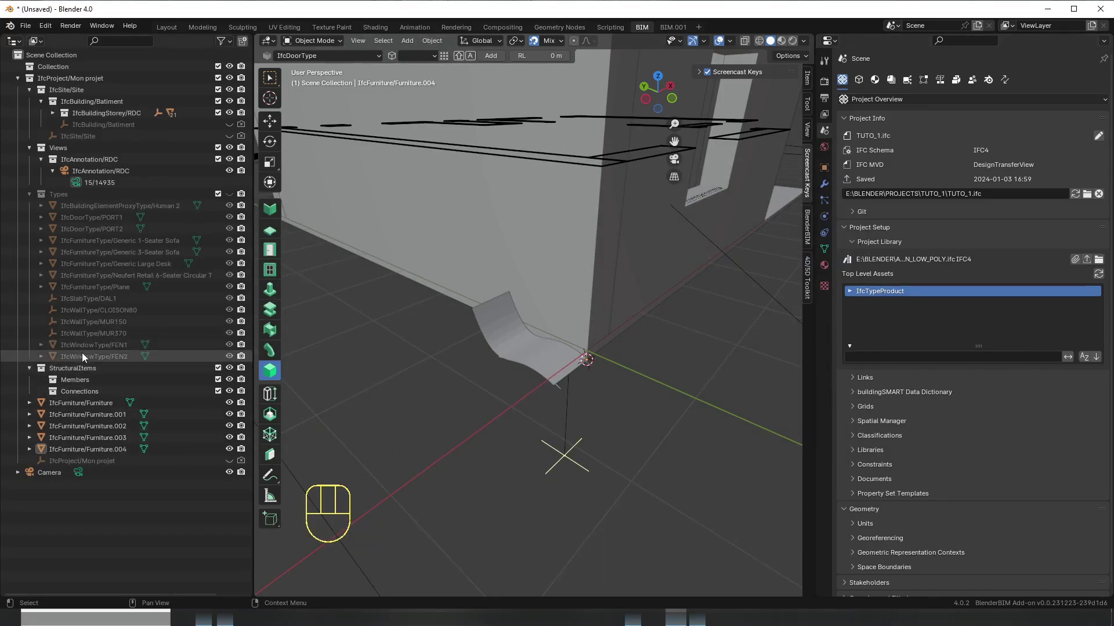
- Place a Human 2 building element proxy outside the house, against the south wall near its west corner
left_click(88, 206)
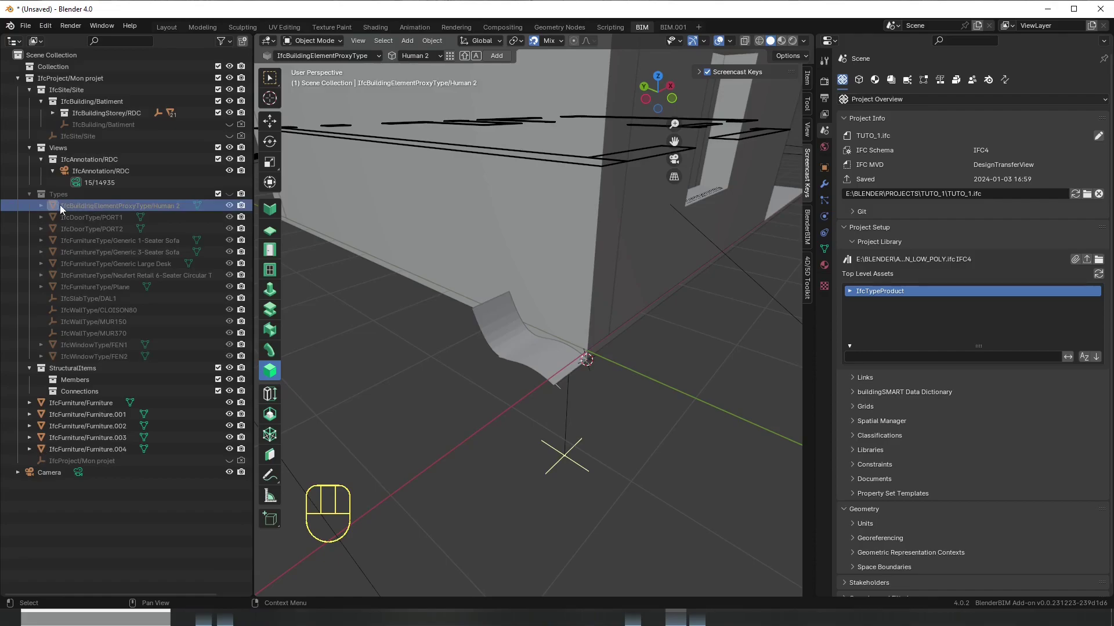
left_click(40, 206)
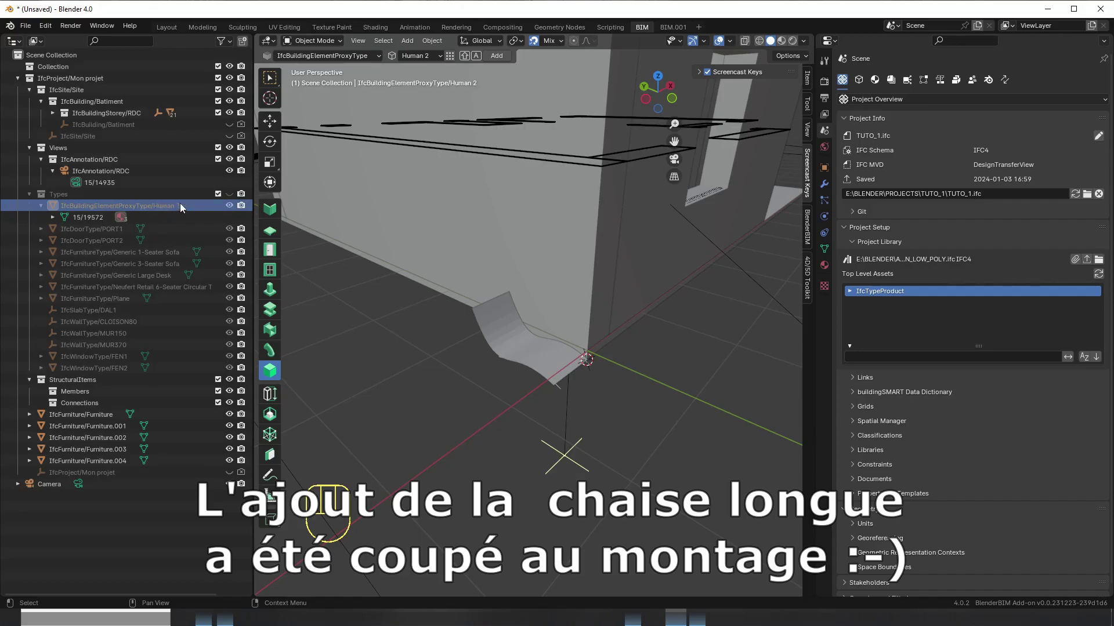
middle_click_drag(604, 414, 607, 362)
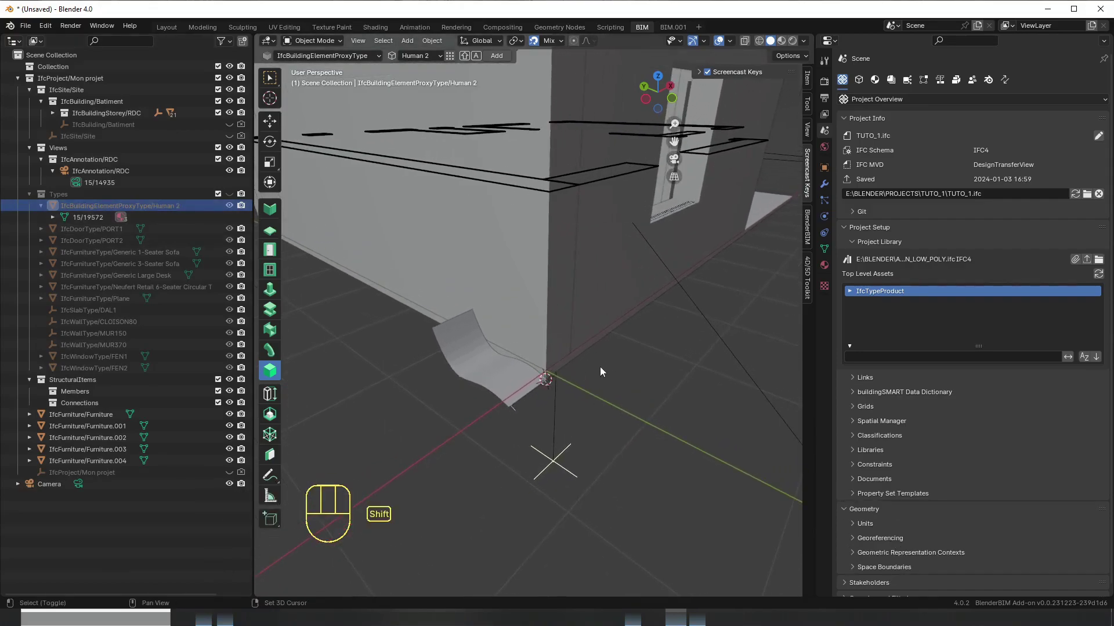
key("g")
left_click(580, 355)
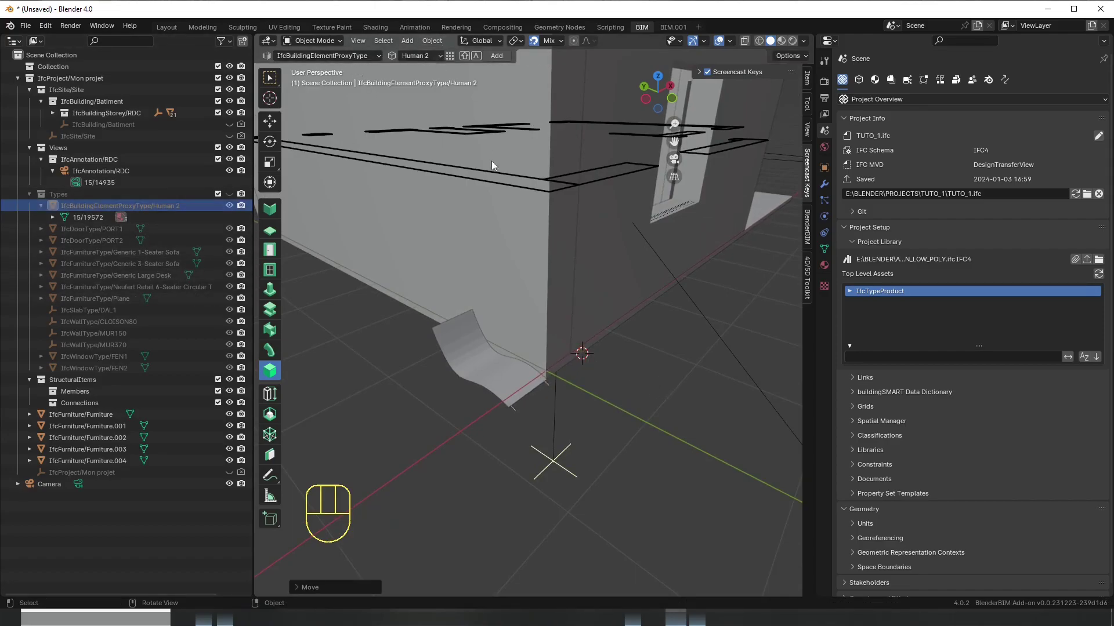
key("shift+a")
middle_click_drag(667, 384, 639, 394)
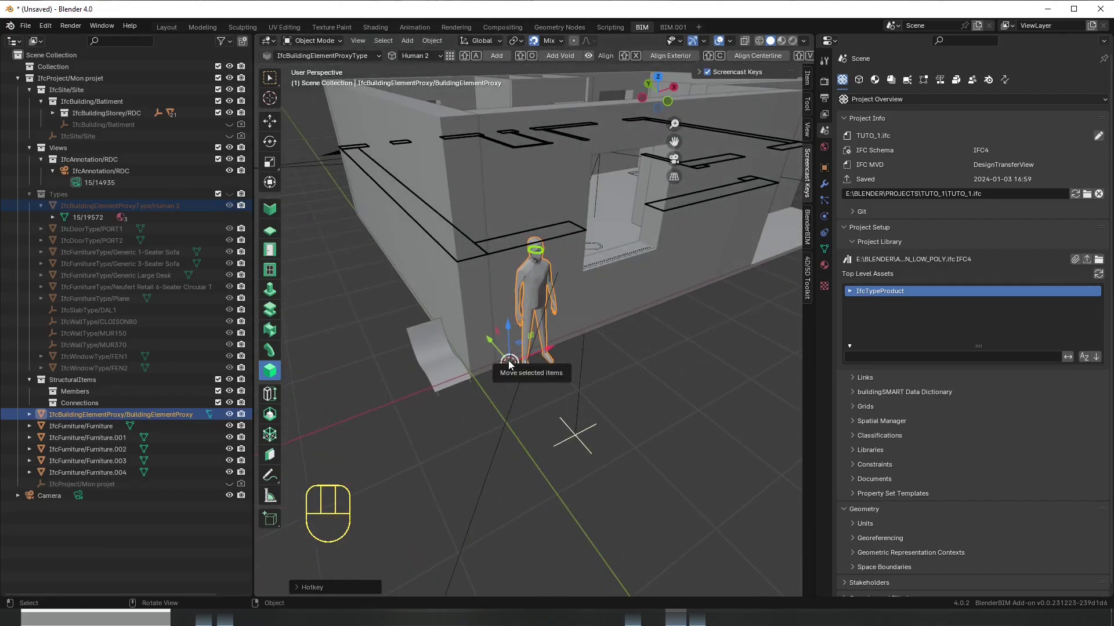
- Move the human figure east and away from the south wall, beyond the window opening
key("g")
left_click(670, 399)
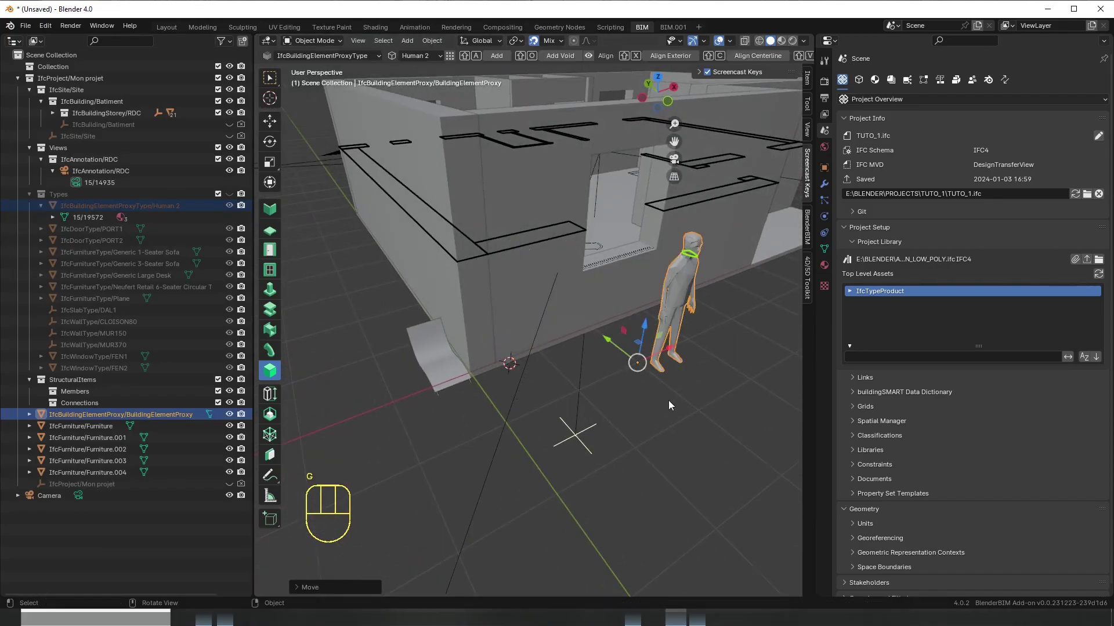
scroll(635, 409, "down", 4)
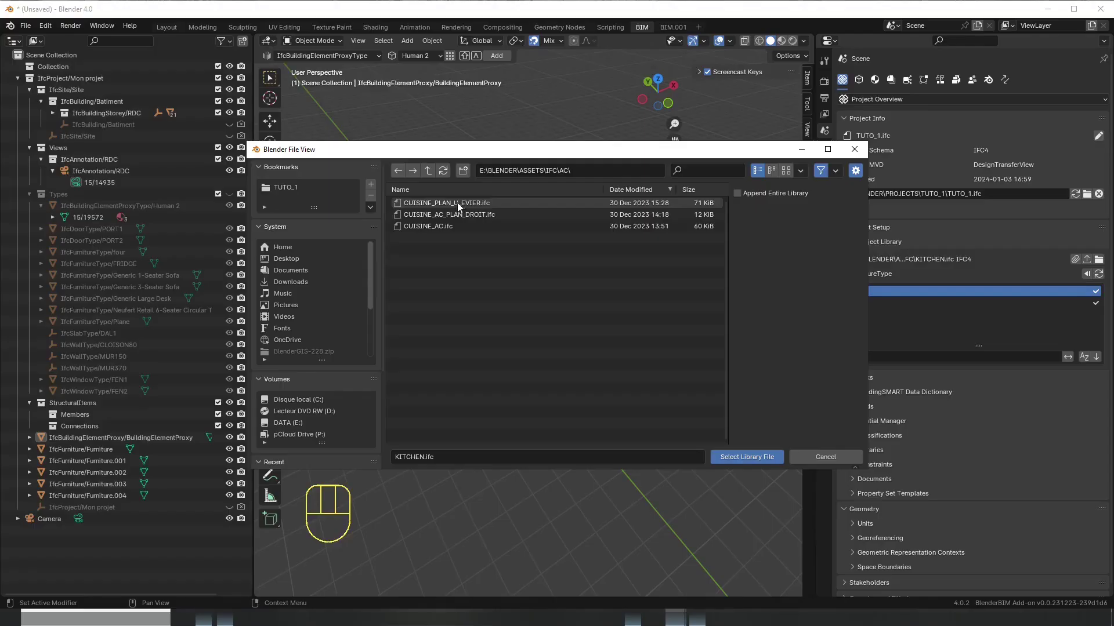
- Load CUISINE_PLAN_U_EVIER.ifc as the project library and append its PLAN_CUISINE furniture type
double_click(457, 203)
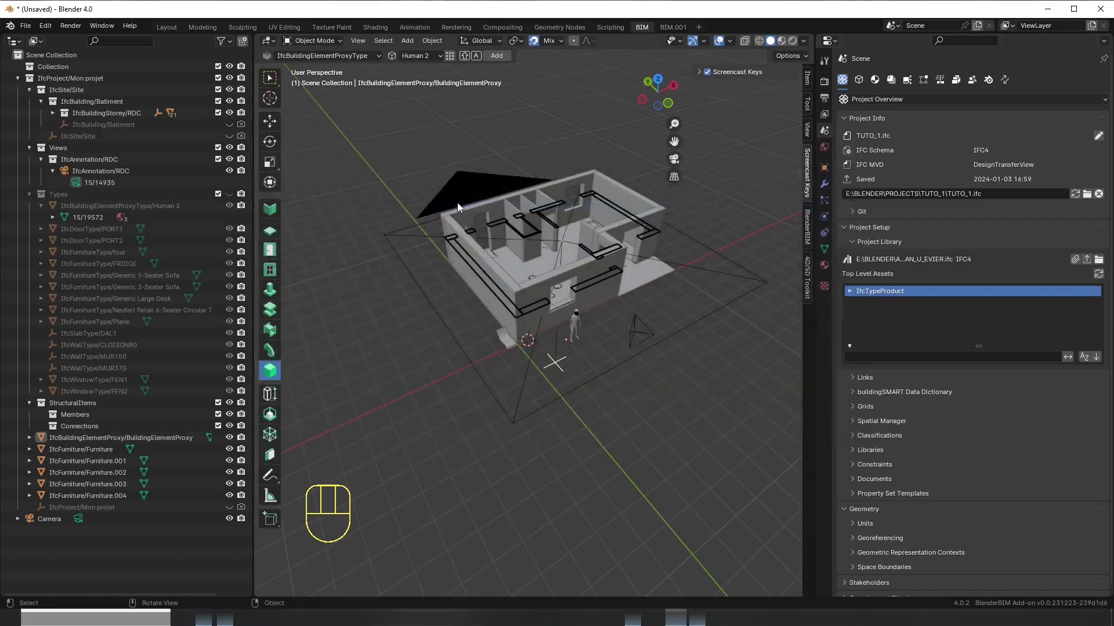
left_click(850, 292)
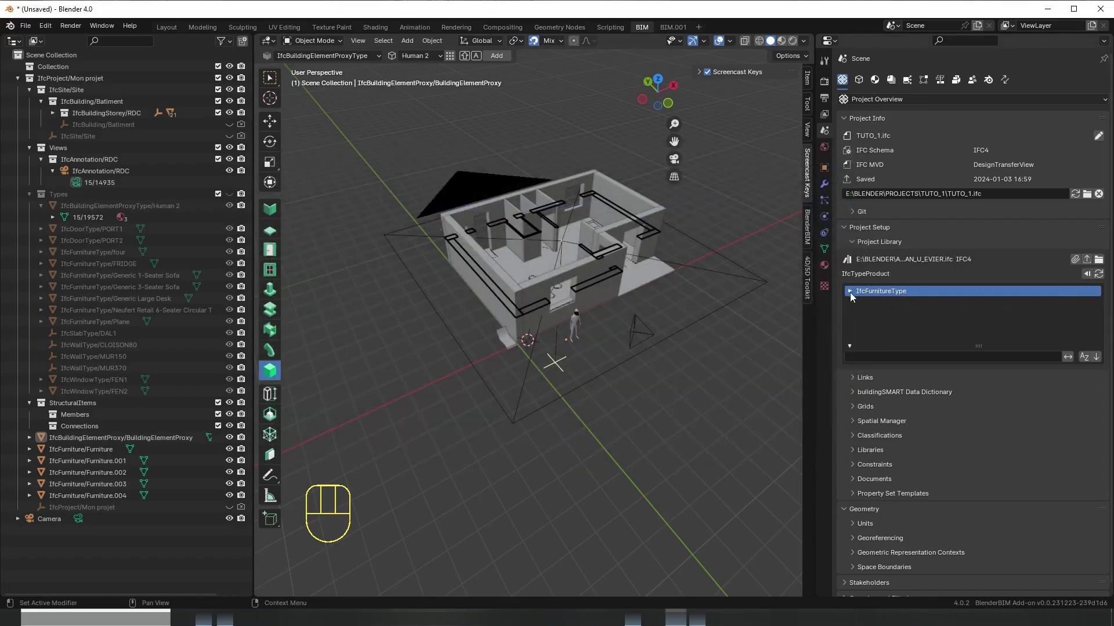
left_click(851, 292)
left_click(1095, 292)
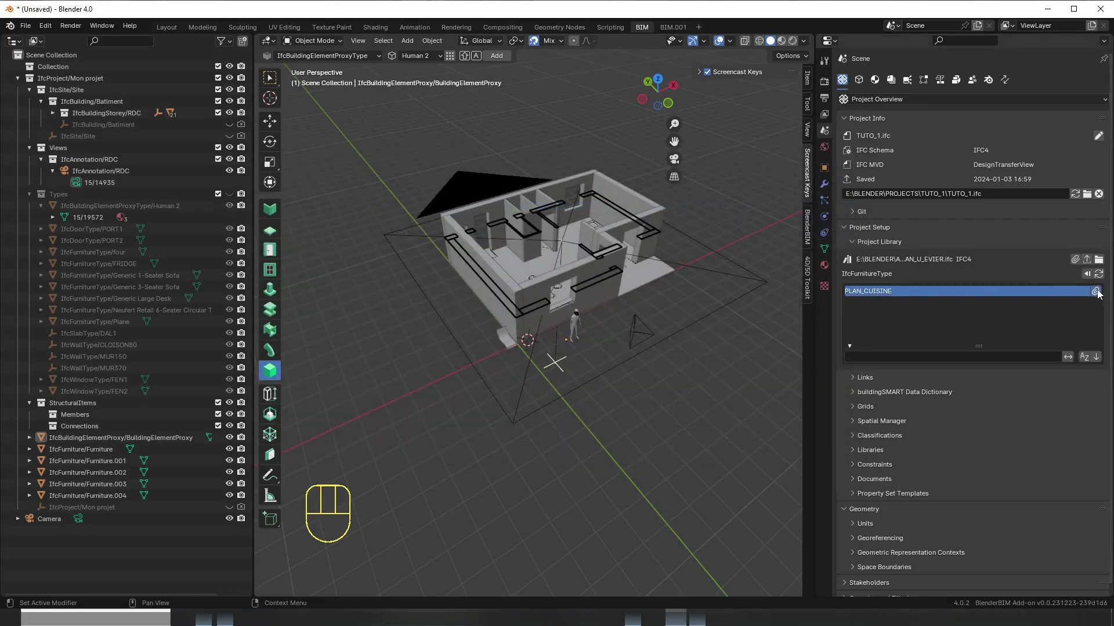
- Set the 3D cursor at the northwest inner floor corner of the dining room
left_click(626, 367)
mouse_move(624, 399)
middle_mouse_down()
mouse_move(660, 436)
mouse_move(601, 345)
middle_mouse_up()
middle_click_drag(425, 285, 603, 259)
scroll(604, 262, "down", 5)
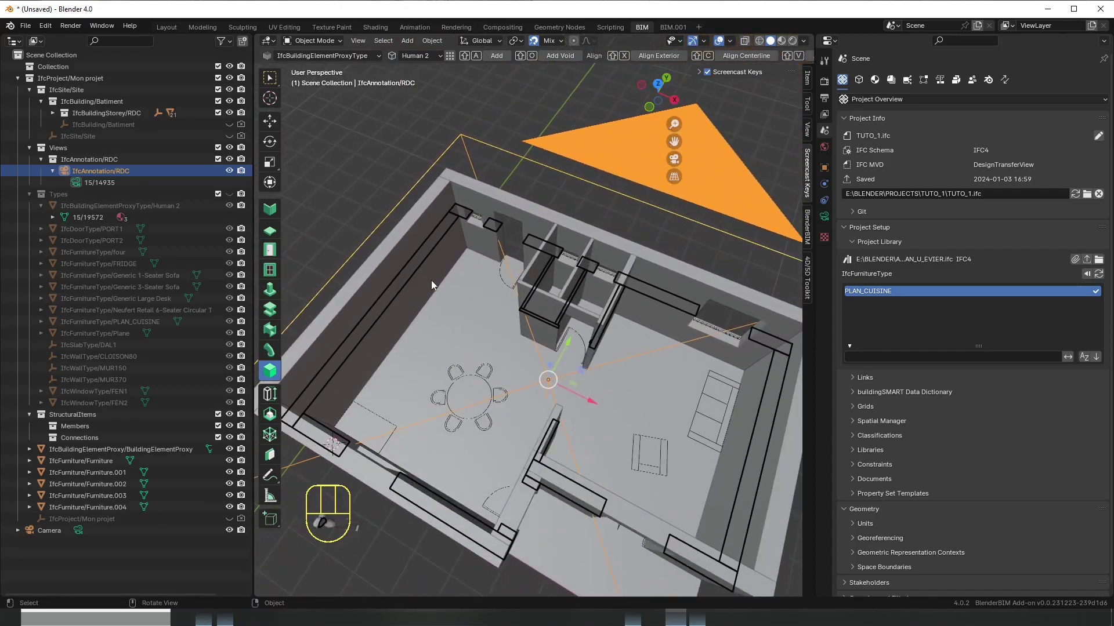
middle_click_drag(450, 295, 455, 281)
key("shift+d")
left_click(462, 260)
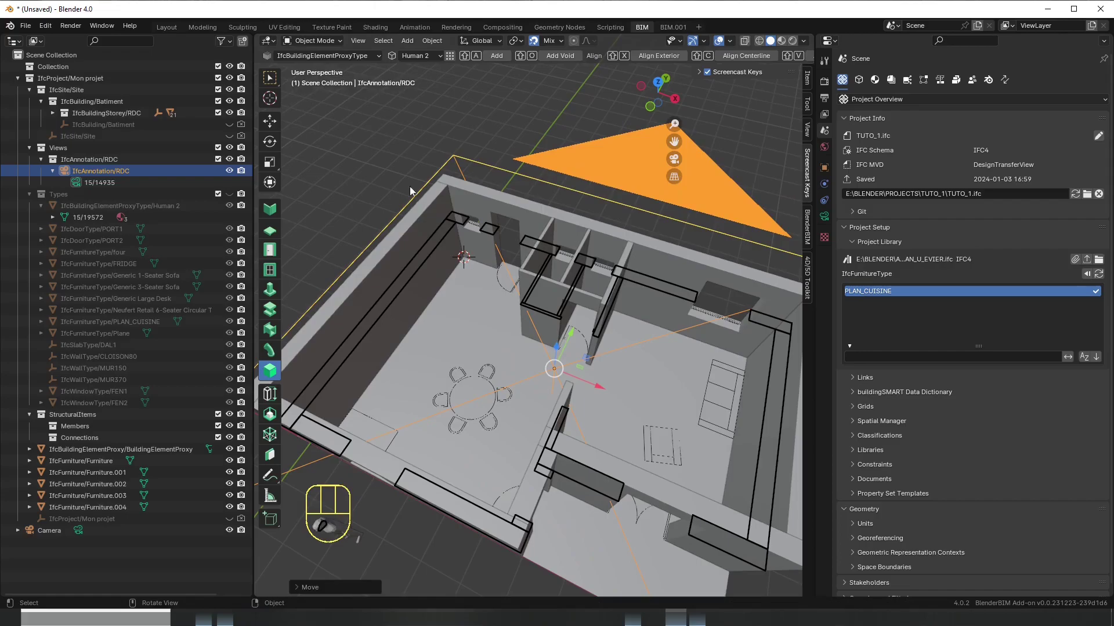
- Add a PLAN_CUISINE furniture element from the IfcFurnitureType class at the 3D cursor
left_click(312, 56)
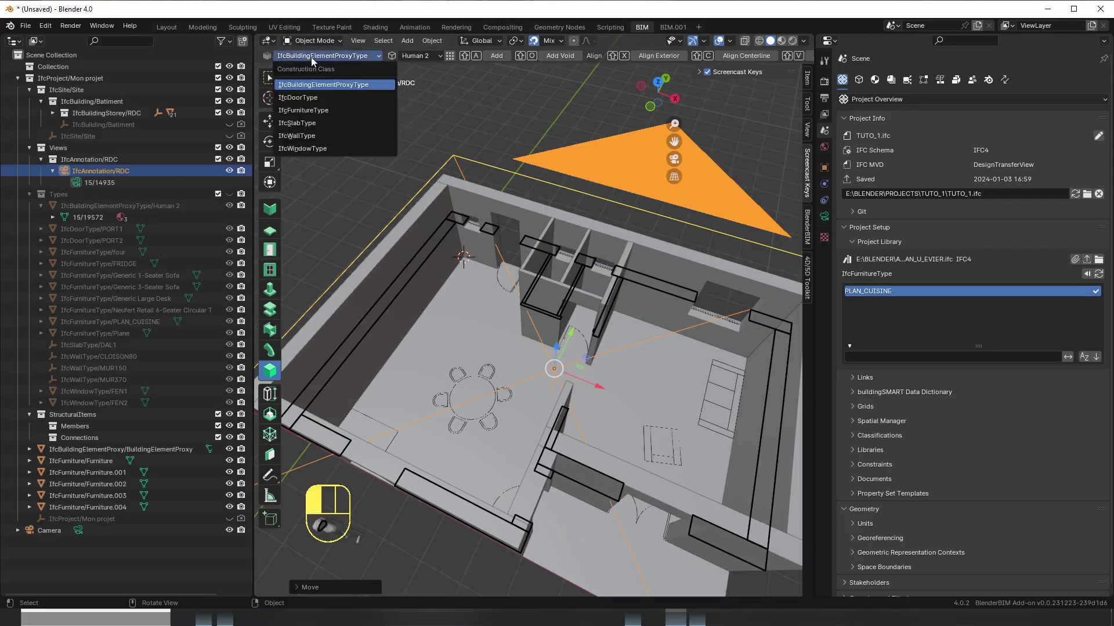
left_click(303, 111)
left_click(411, 56)
left_click_drag(412, 56, 453, 148)
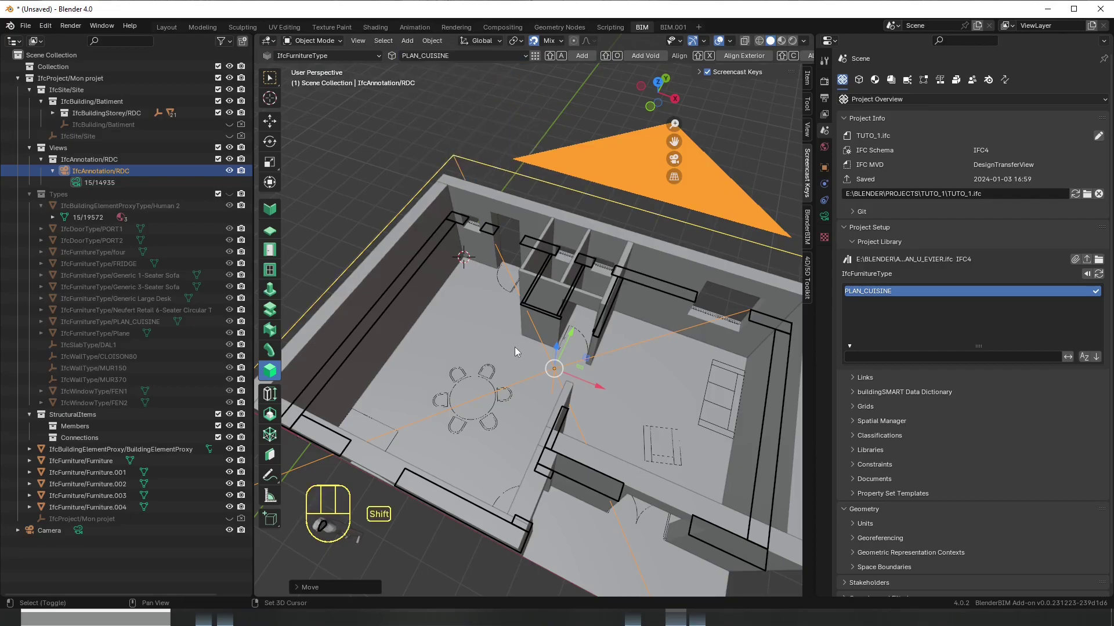
key("shift+a")
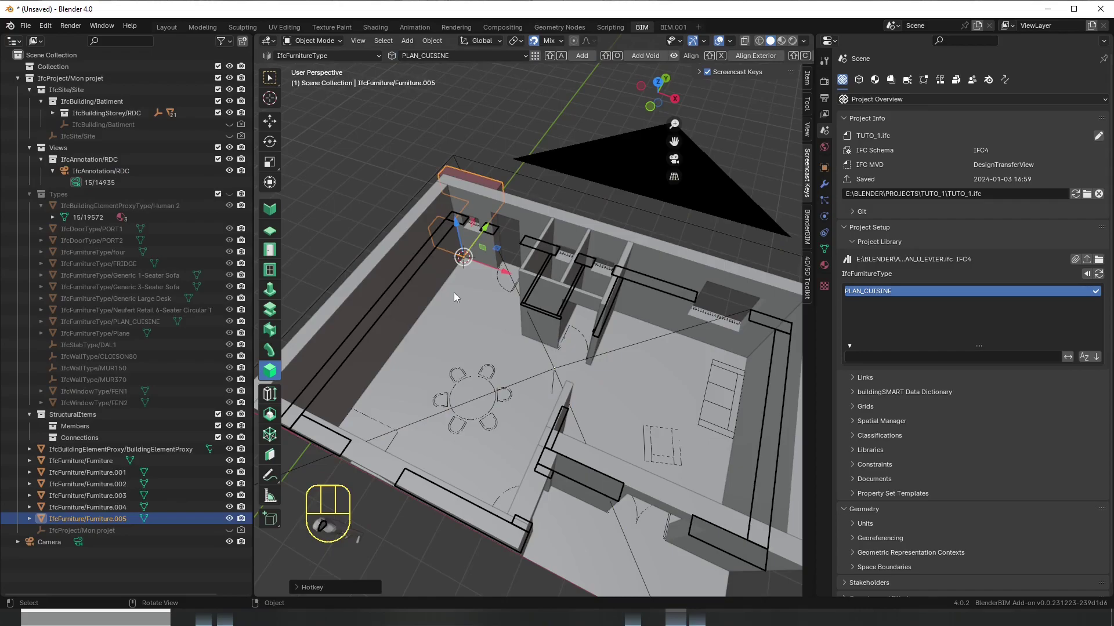
- Try rotating the kitchen worktop by 180° without an axis constraint
key("r")
key("KP_1")
key("KP_8")
key("KP_0")
key("KP_Enter")
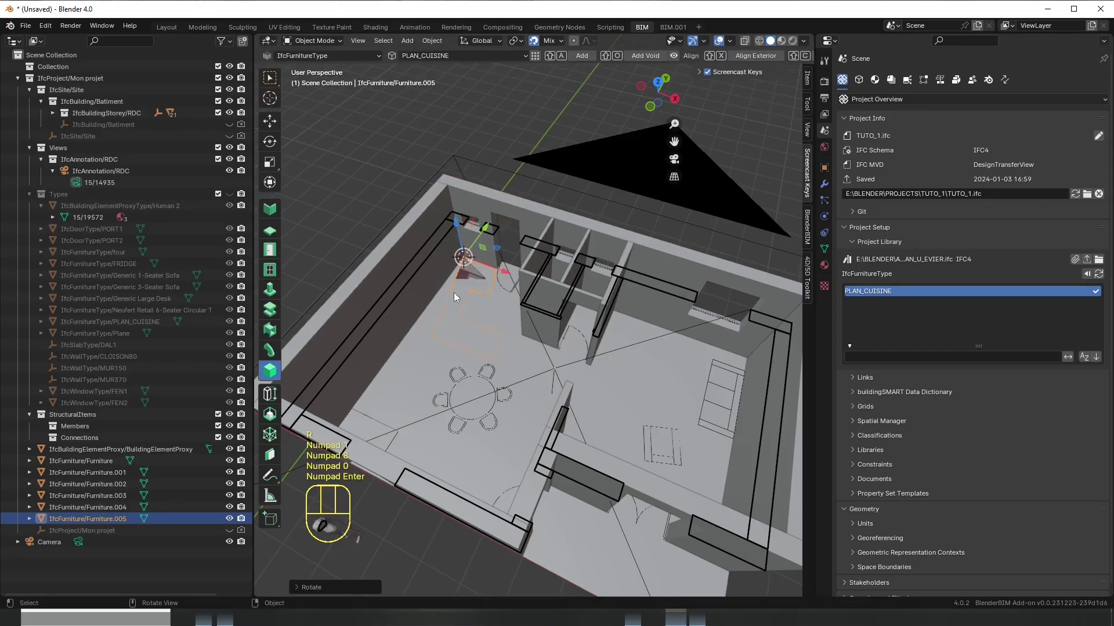
key("ctrl+z")
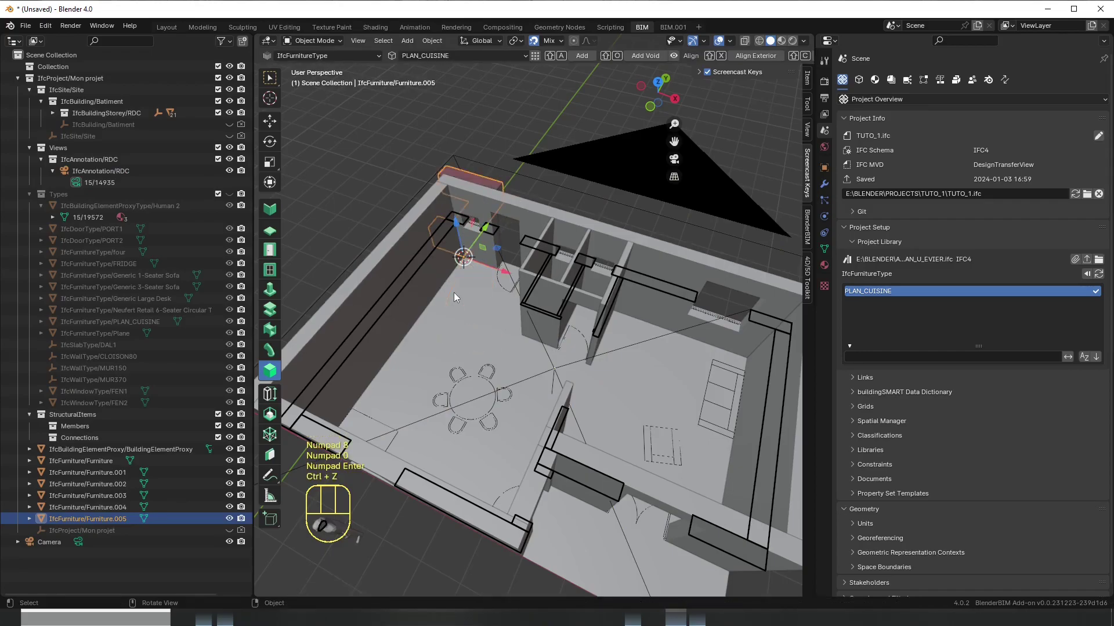
- Rotate the kitchen worktop 180° about the Z axis so it lies inside the room, and deselect it
key("r")
key("z")
key("KP_1")
key("KP_8")
key("KP_0")
key("KP_Enter")
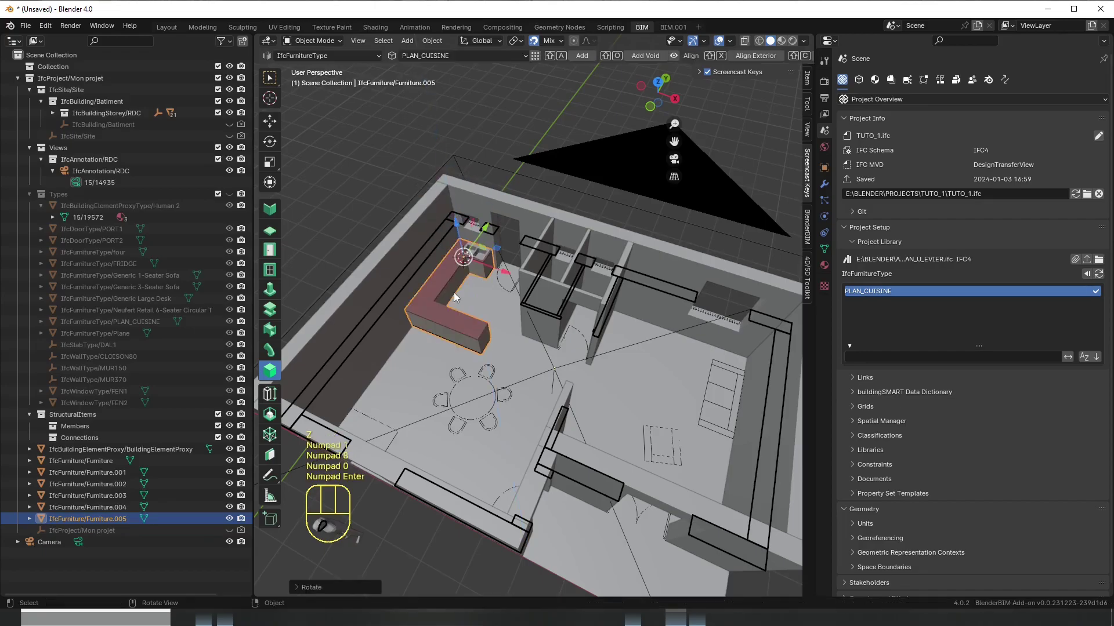
middle_click_drag(520, 343, 565, 357)
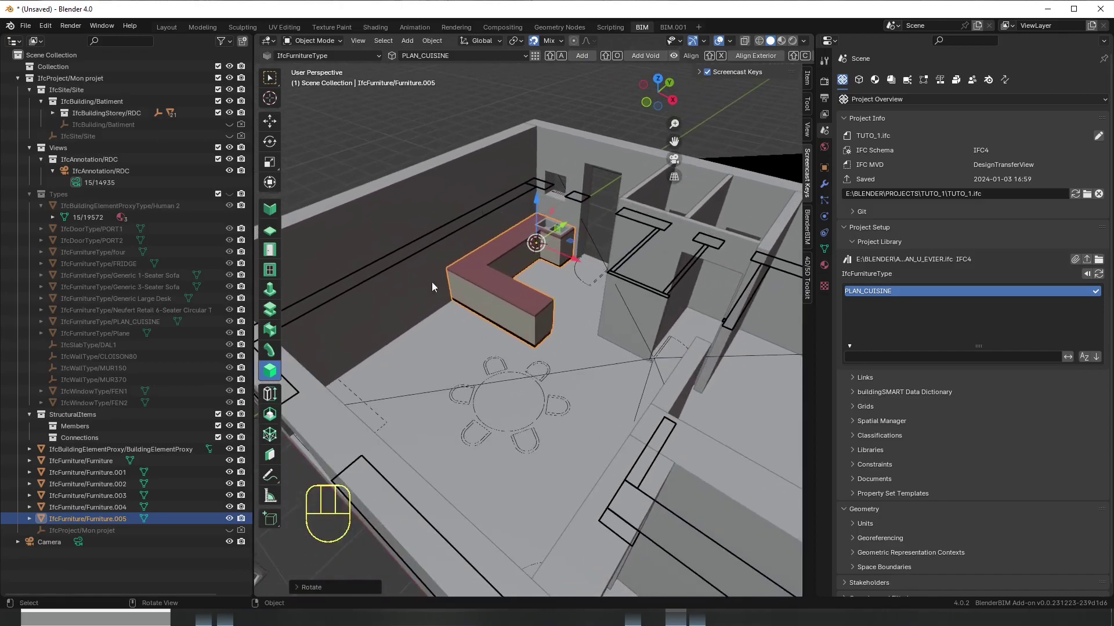
left_click(562, 348)
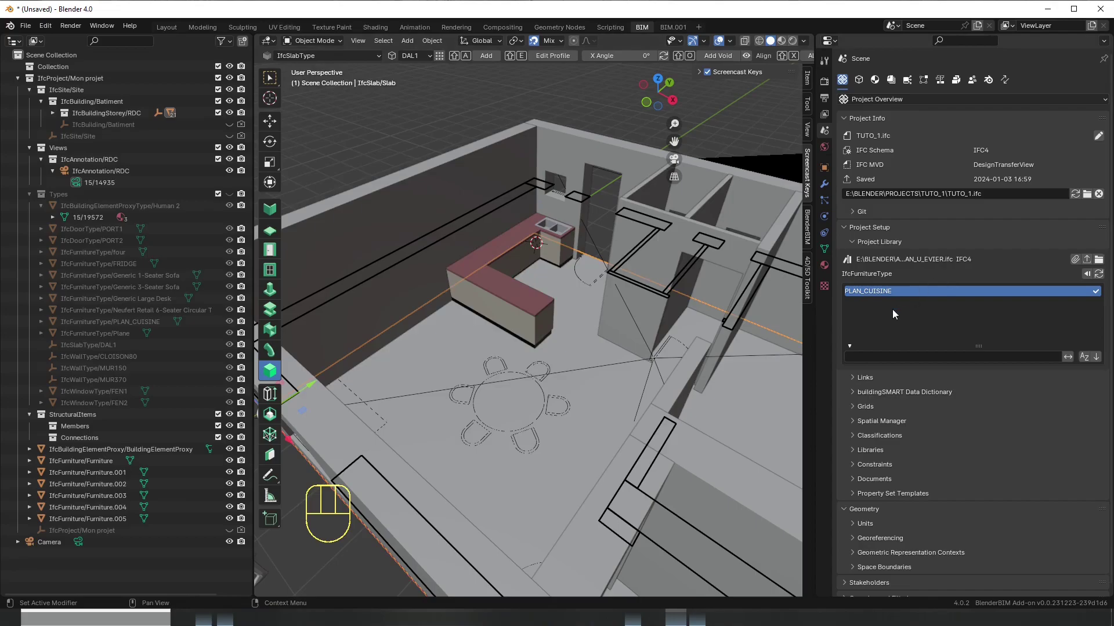
middle_click_drag(475, 326, 542, 377)
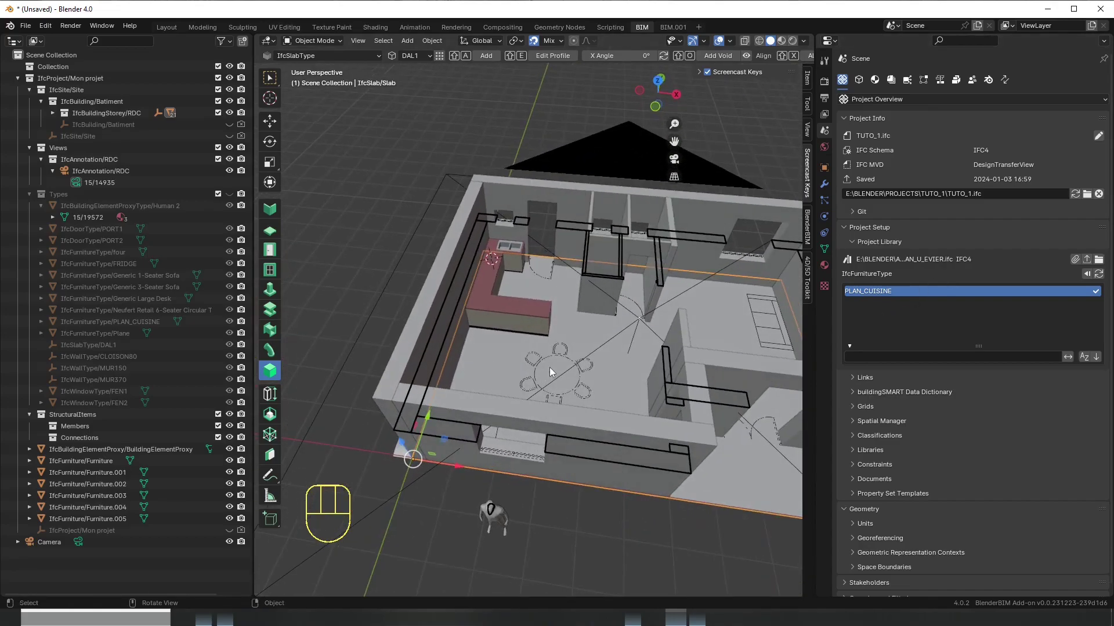
- Activate the RDC plan drawing with its camera view and show the geometry and materials settings for the kitchen worktop
left_click(891, 80)
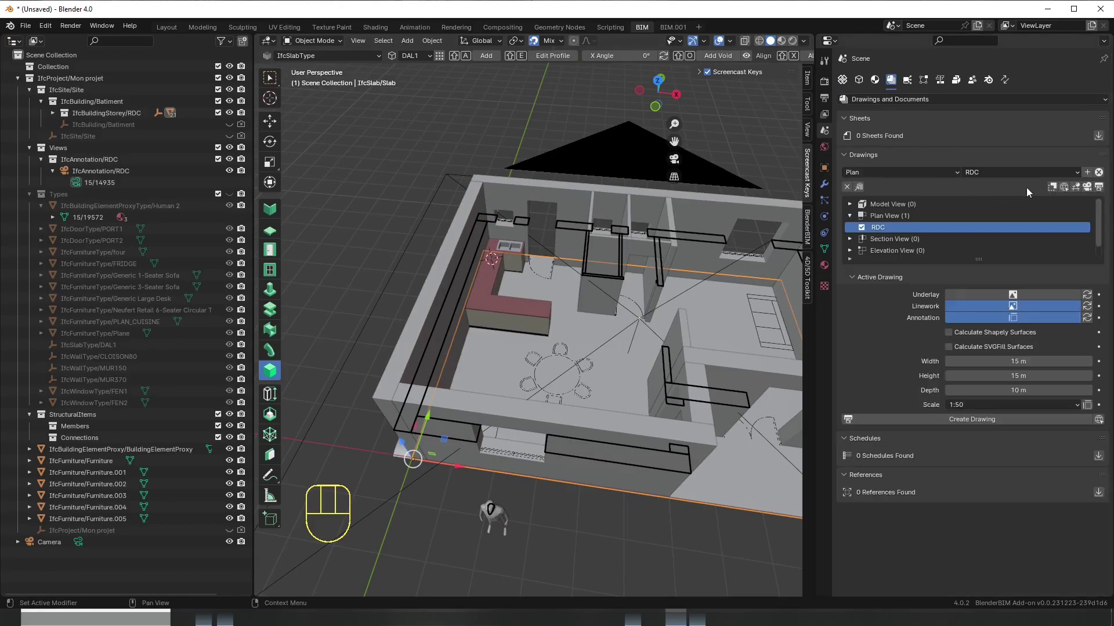
left_click(1075, 187)
left_click(1086, 189)
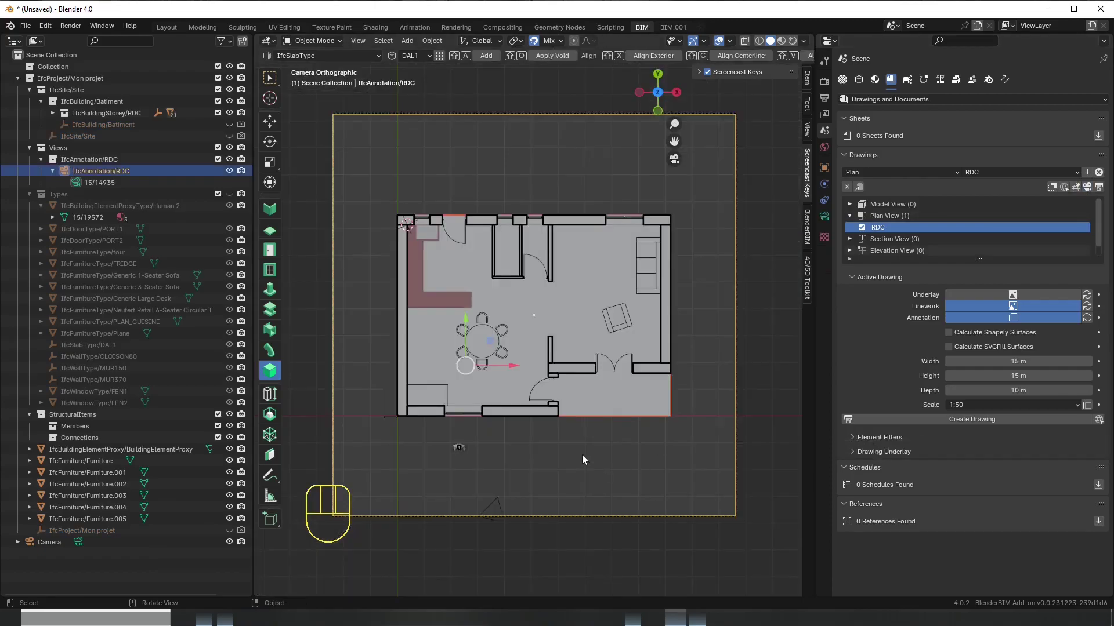
scroll(582, 456, "up", 1)
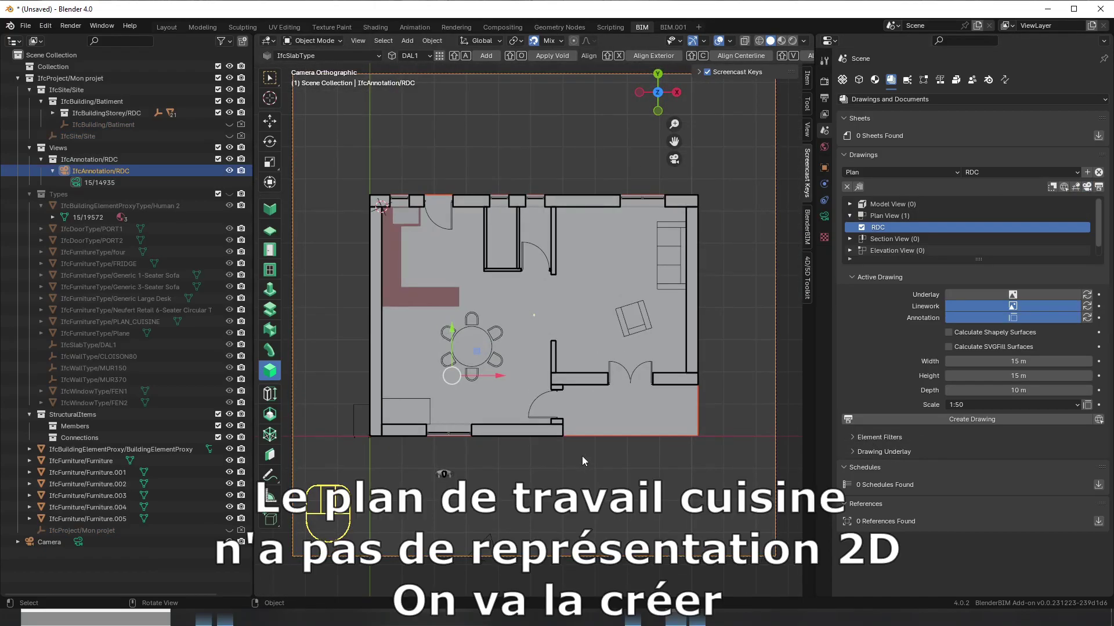
left_click(399, 293)
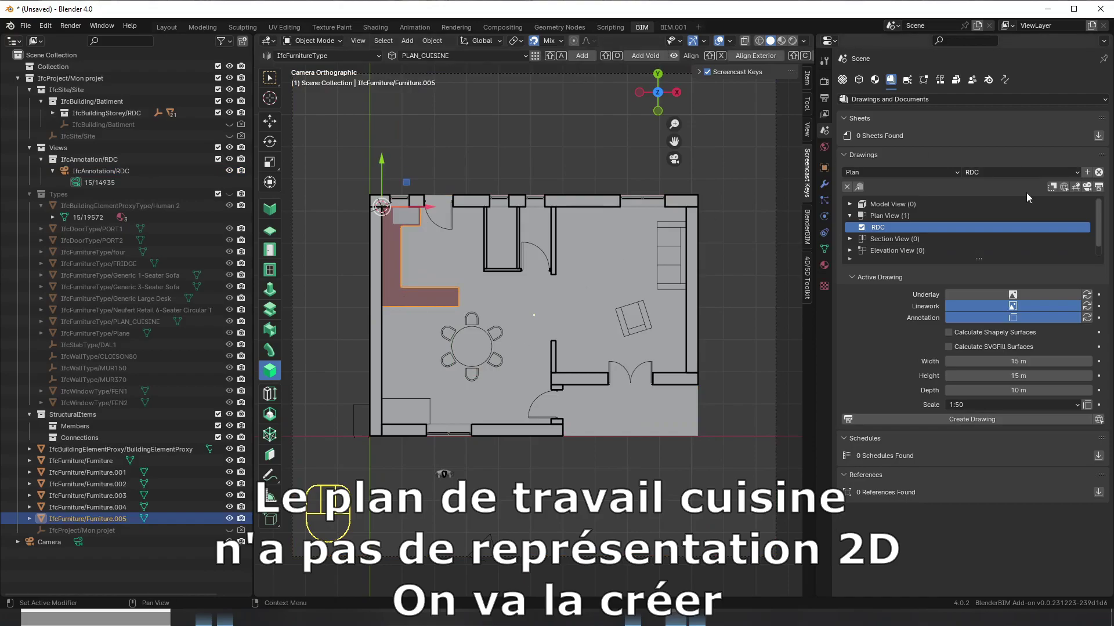
left_click(873, 80)
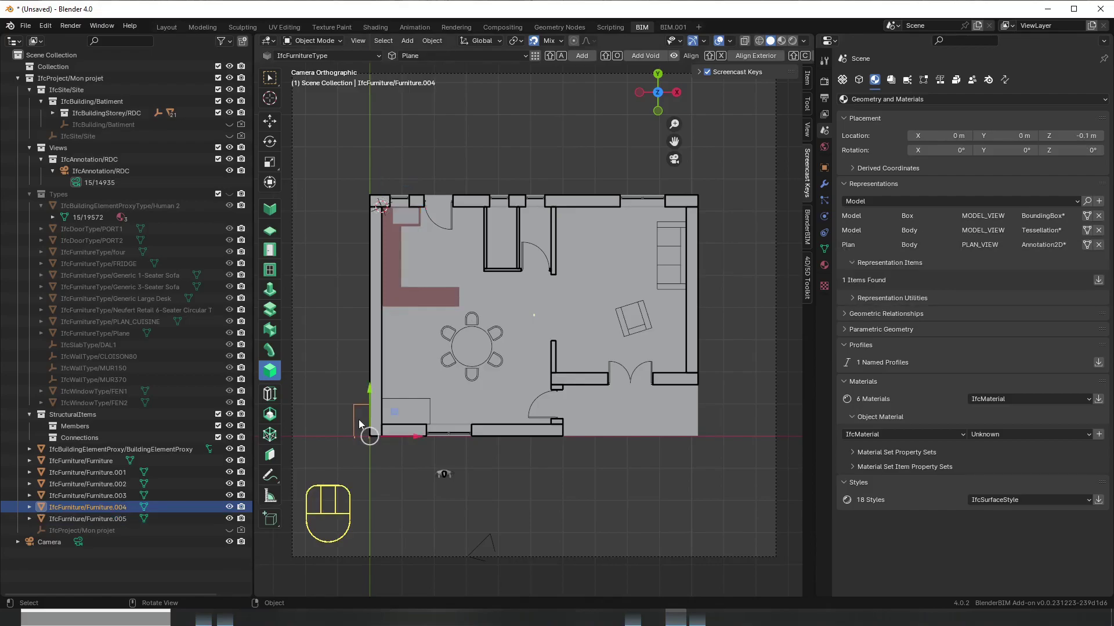
- Delete the Plane furniture outside the house's southwest corner and move the human figure onto the southeast terrace
key("Delete")
left_click(443, 475)
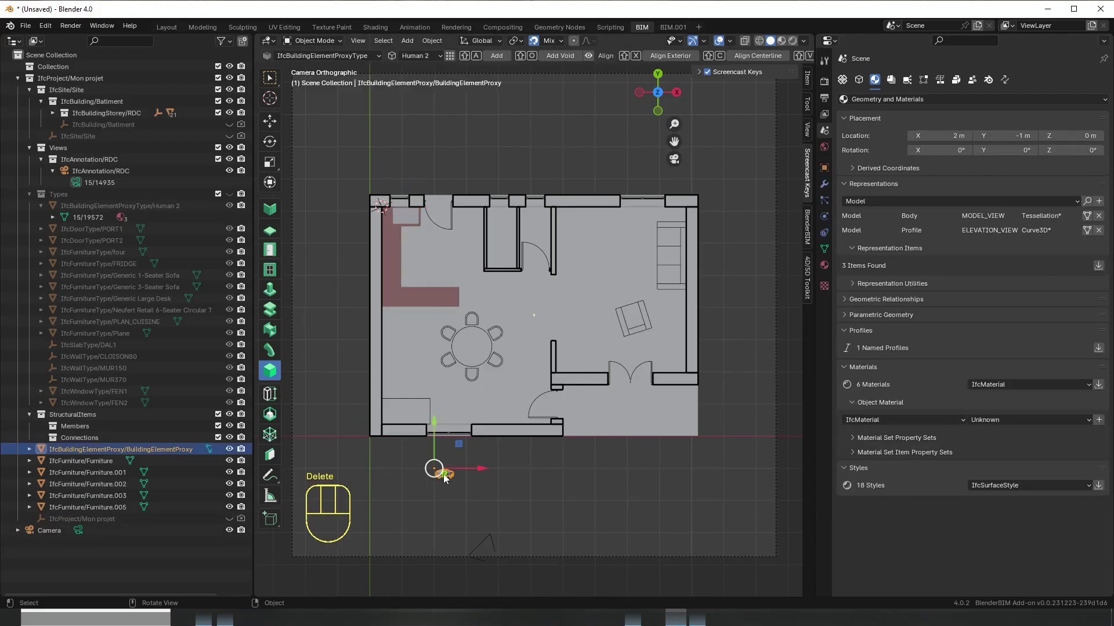
key("g")
left_click(656, 387)
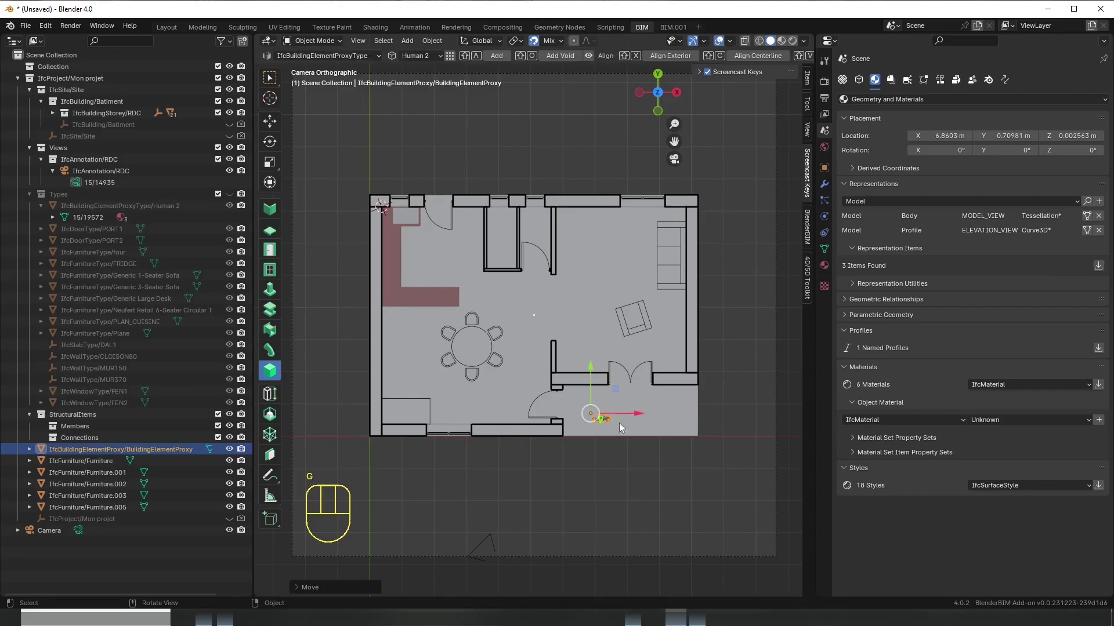
- Select the PLAN_CUISINE furniture type from the placed worktop and display the type's representations
left_click(395, 262)
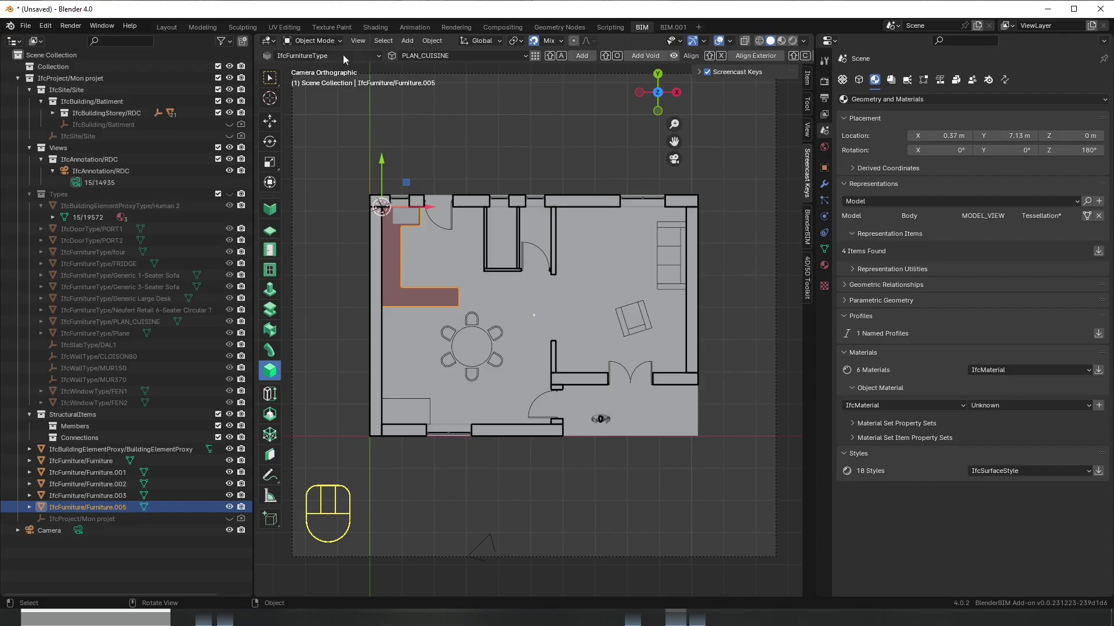
left_click(535, 56)
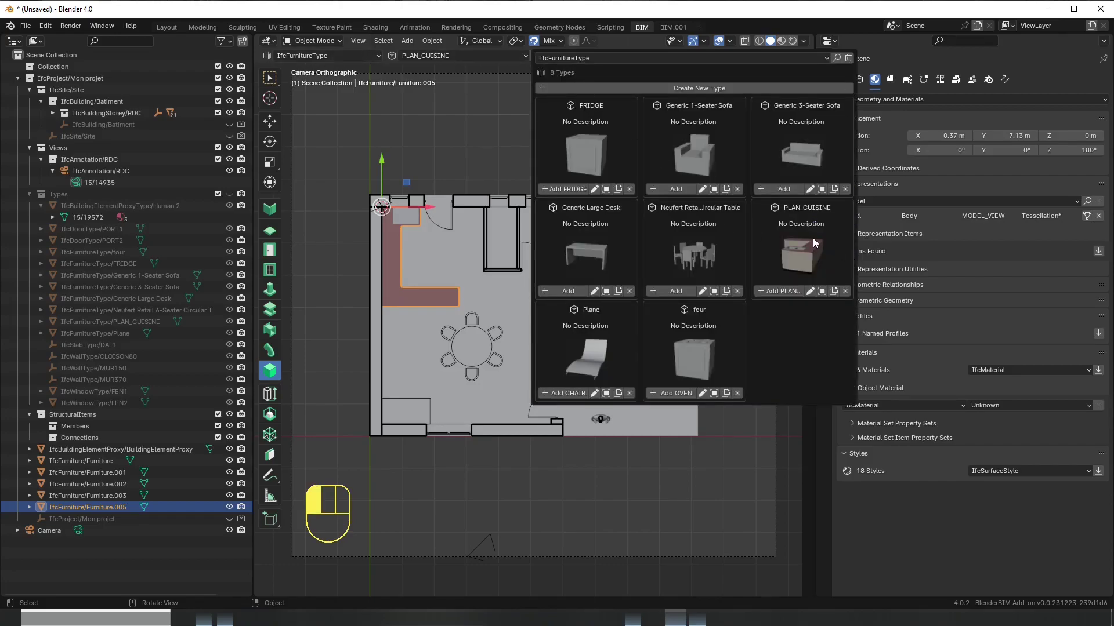
left_click(822, 291)
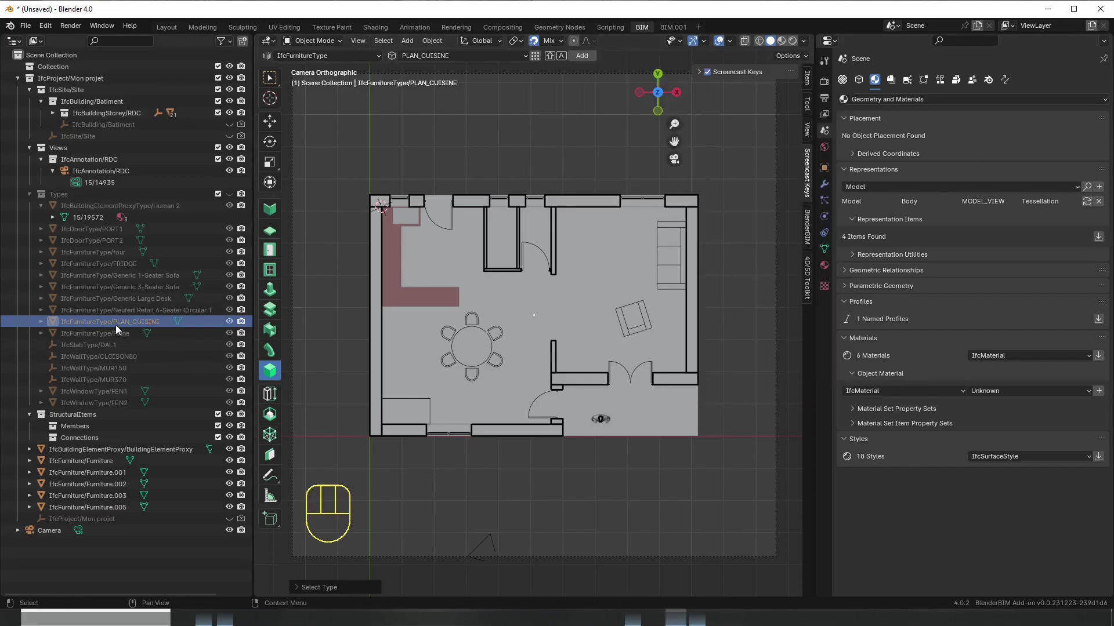
left_click(859, 81)
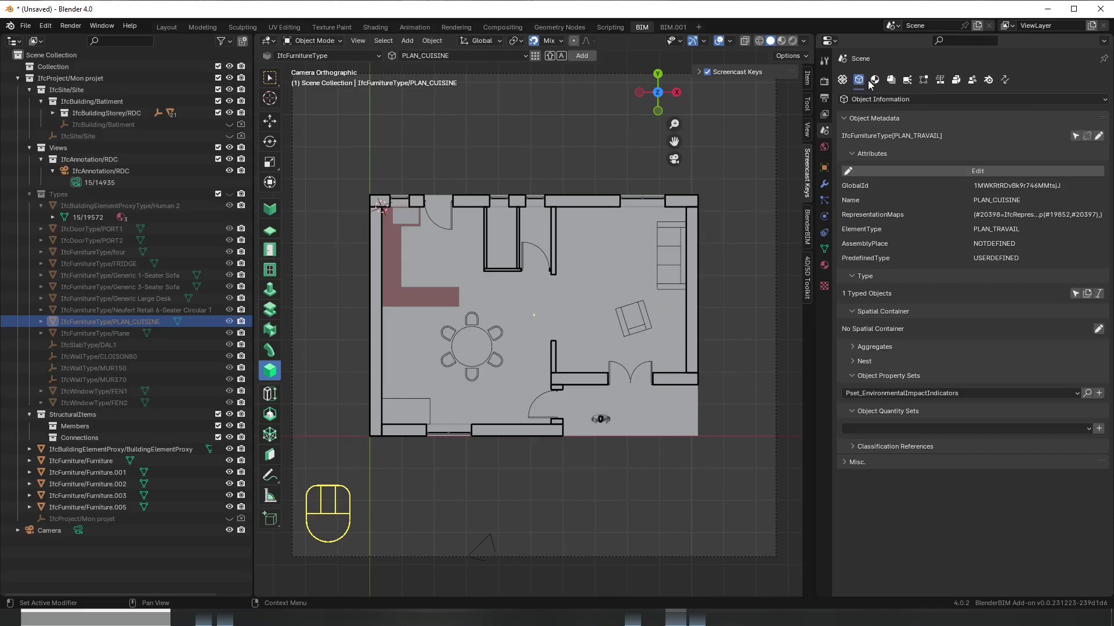
left_click(874, 81)
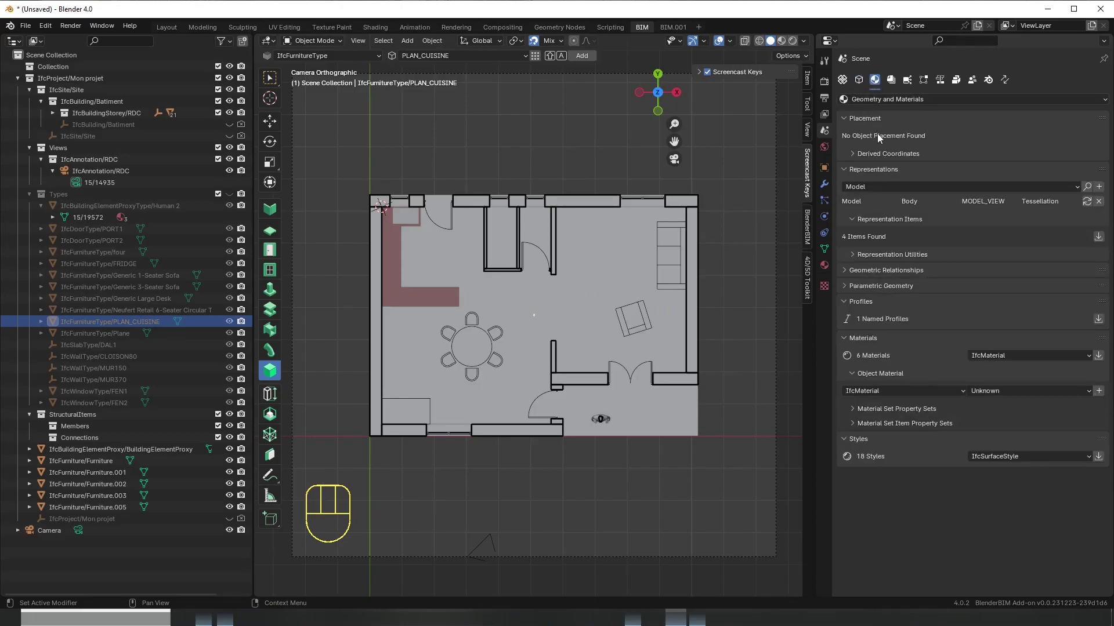
left_click(859, 81)
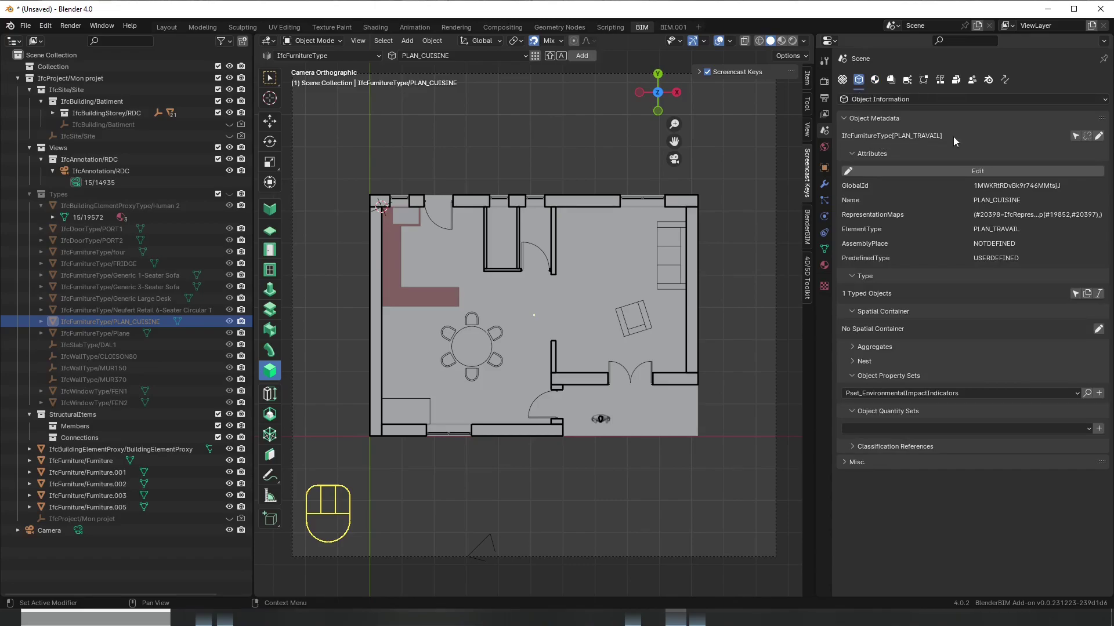
left_click(875, 81)
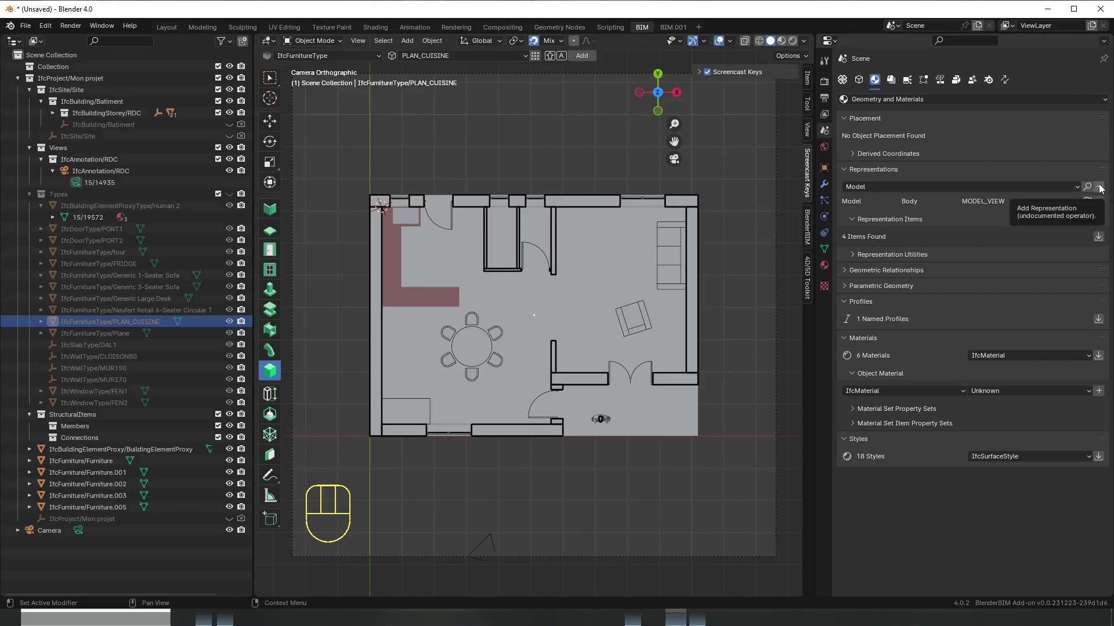
left_click(419, 298)
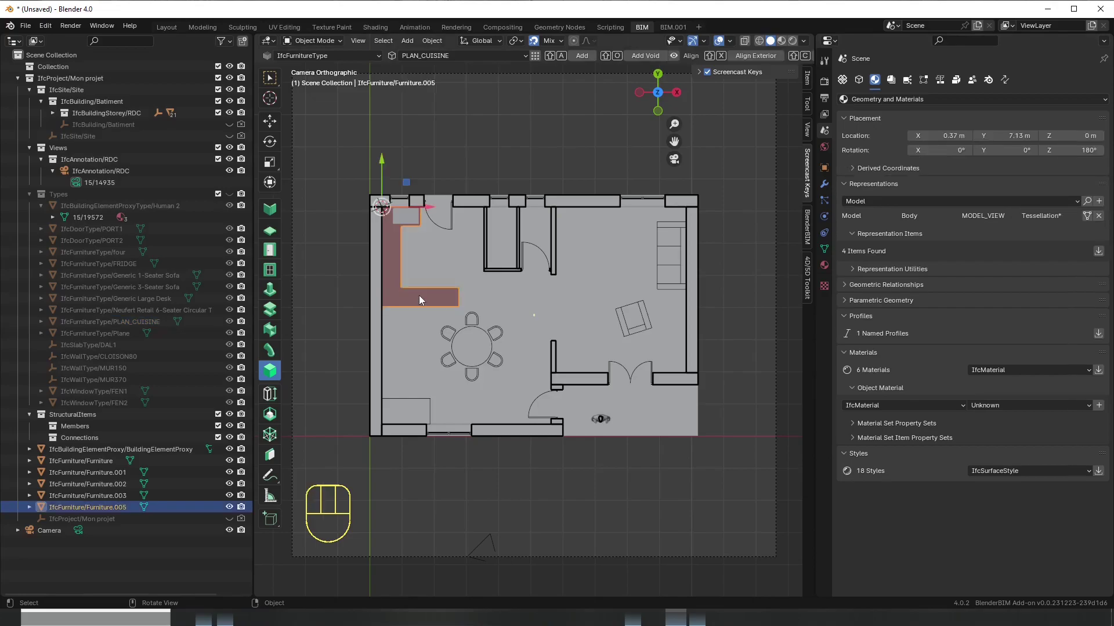
left_click(158, 323)
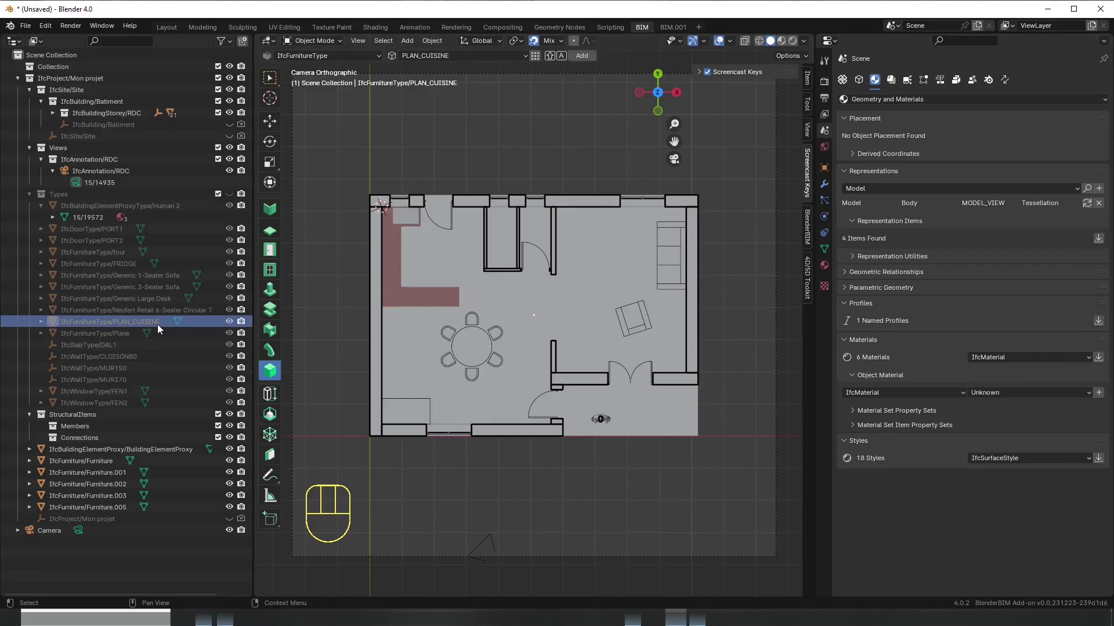
- Add a Plan/Body/PLAN_VIEW representation to the PLAN_CUISINE type with the Trace Outline method, and deselect the type
left_click(1099, 189)
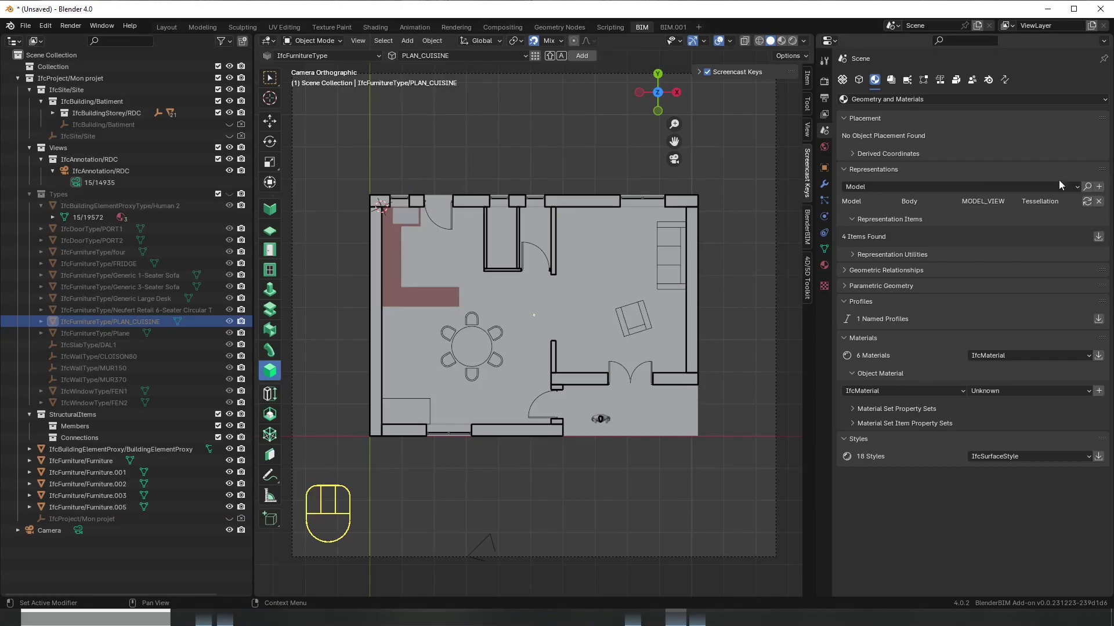
left_click(1059, 185)
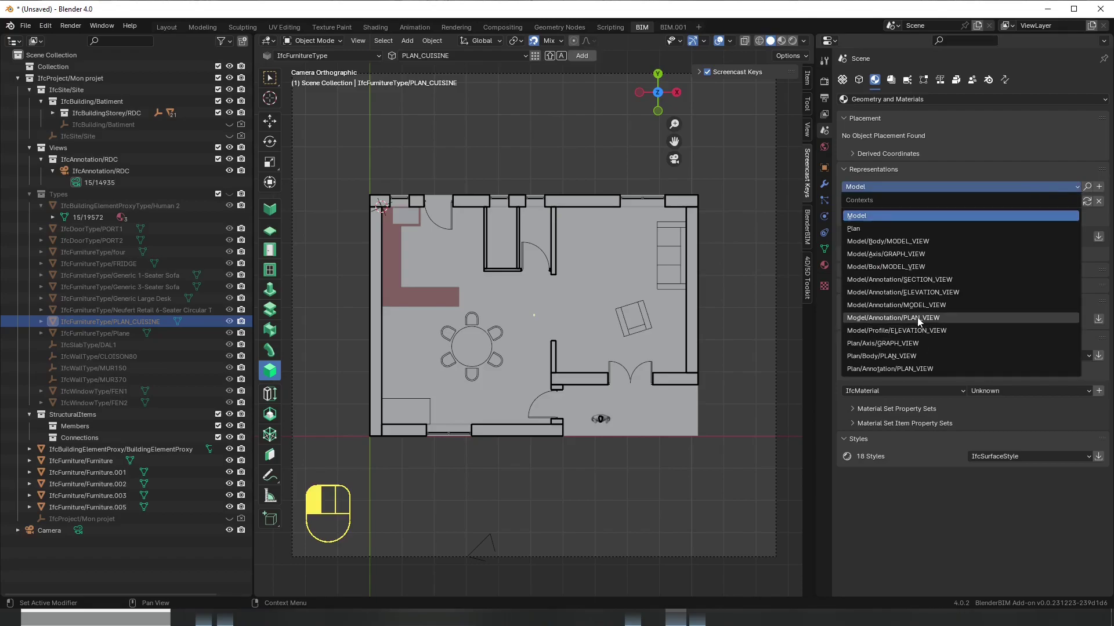
left_click(919, 359)
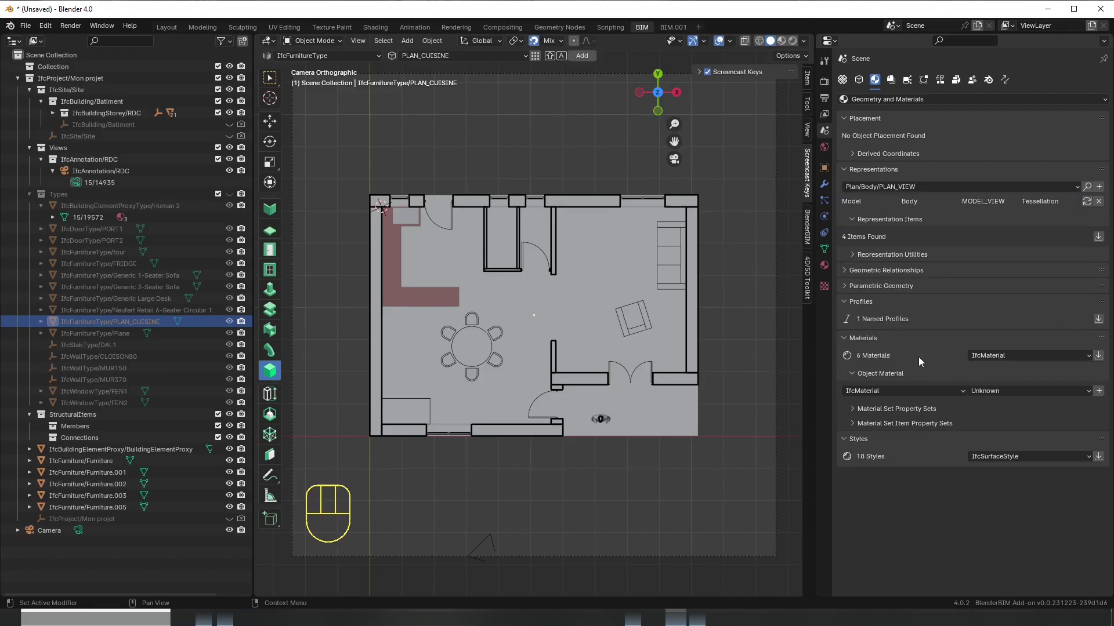
left_click(1100, 188)
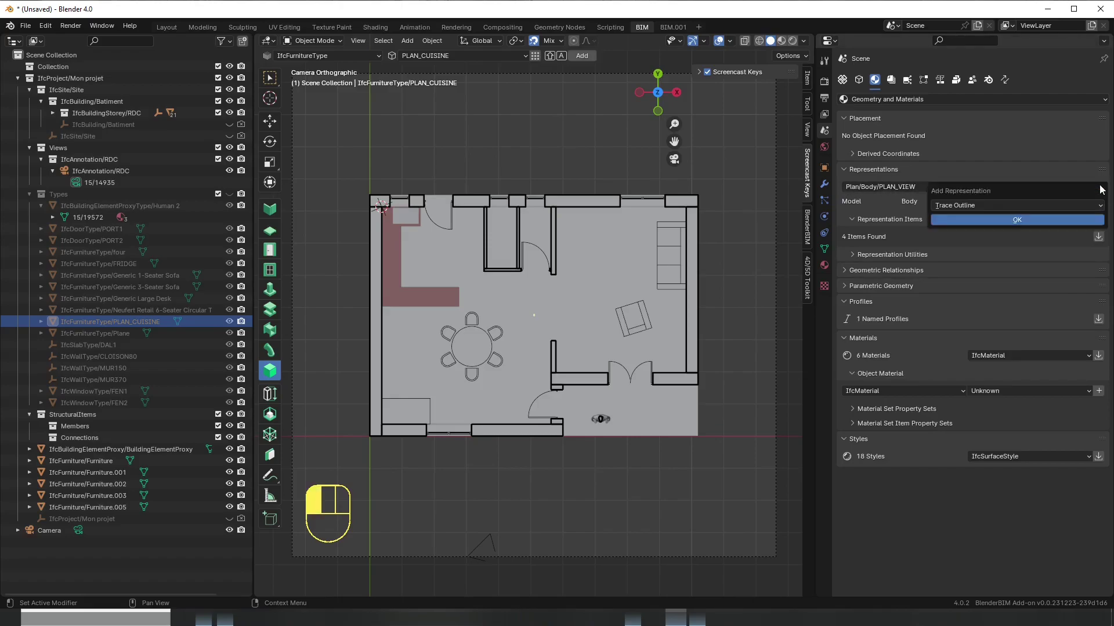
left_click(1017, 221)
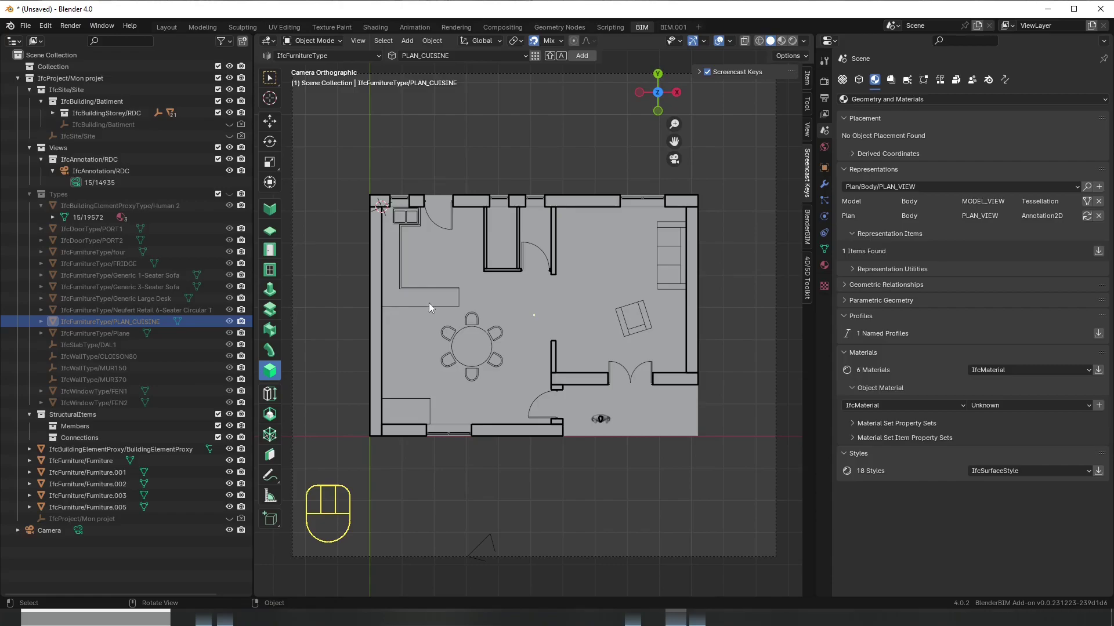
scroll(423, 261, "up", 1)
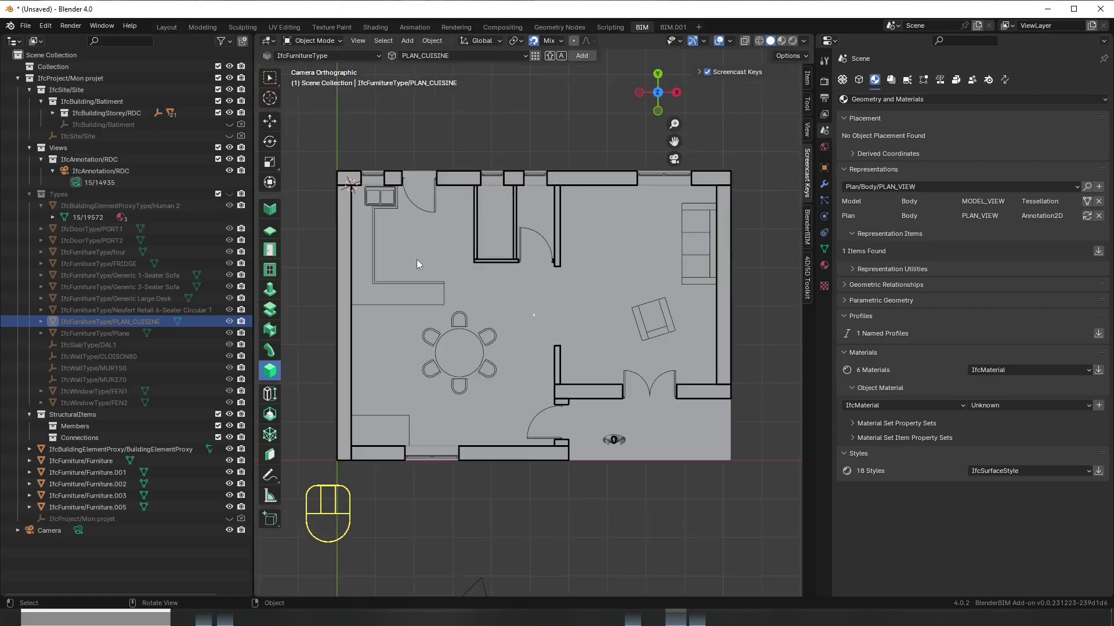
scroll(392, 236, "up", 1)
middle_click_drag(396, 224, 507, 266, "shift")
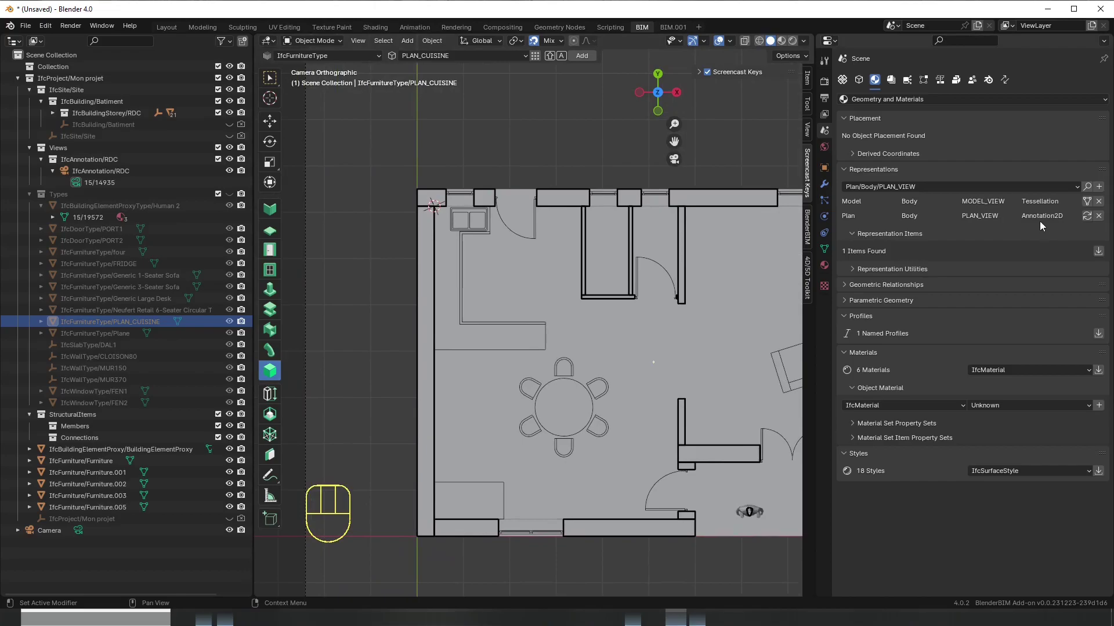
left_click(376, 300)
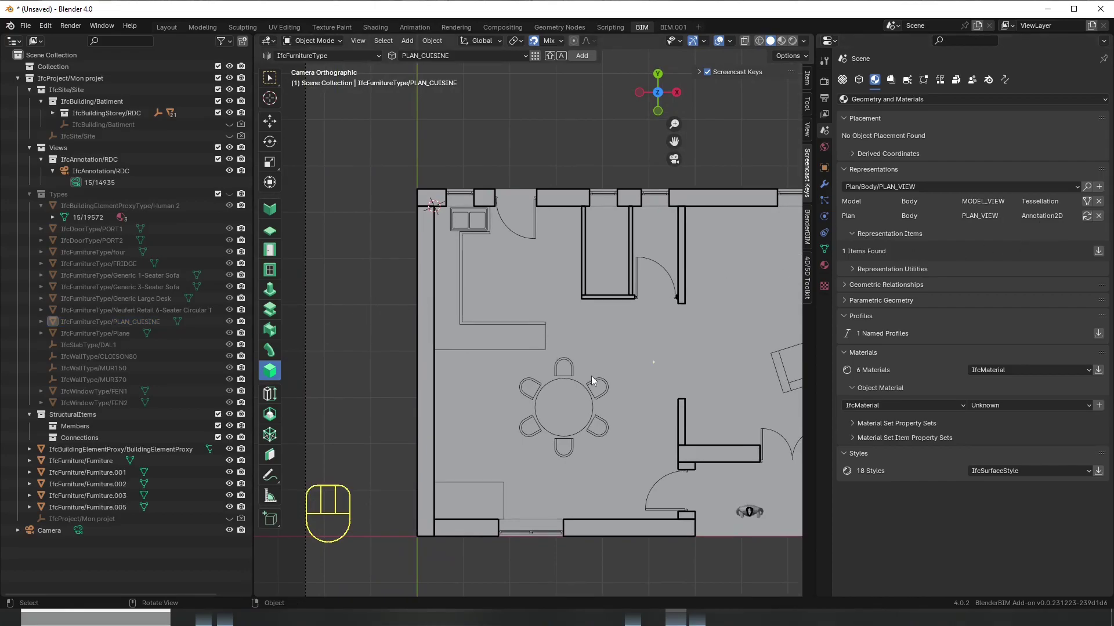
- Show the drawings and documents settings and activate the RDC plan drawing with its camera view
left_click(521, 322)
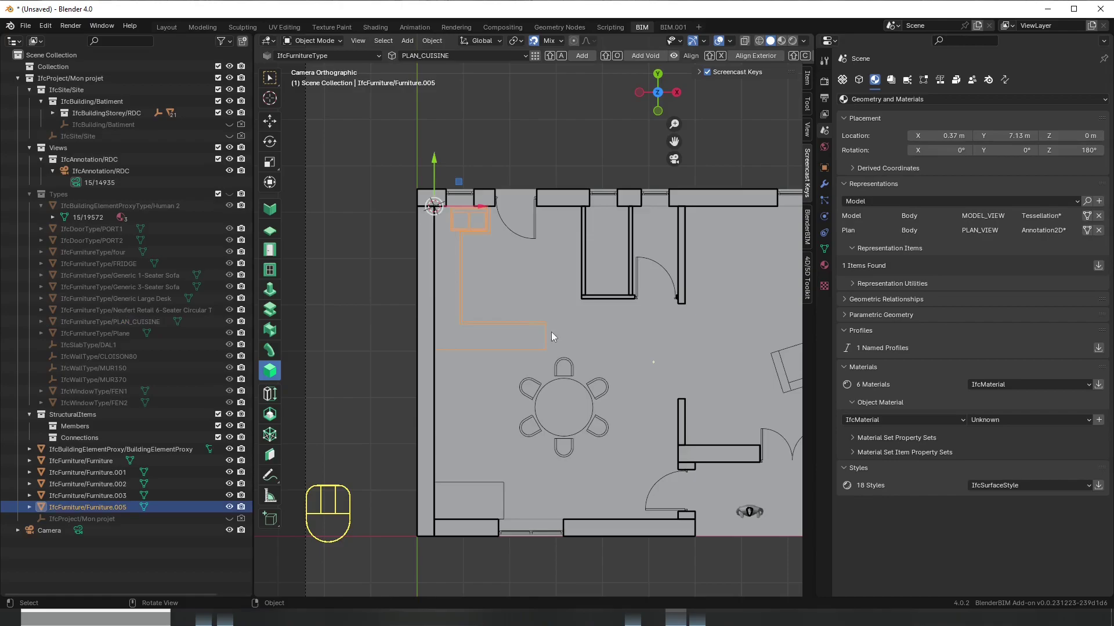
middle_click_drag(615, 339, 566, 321)
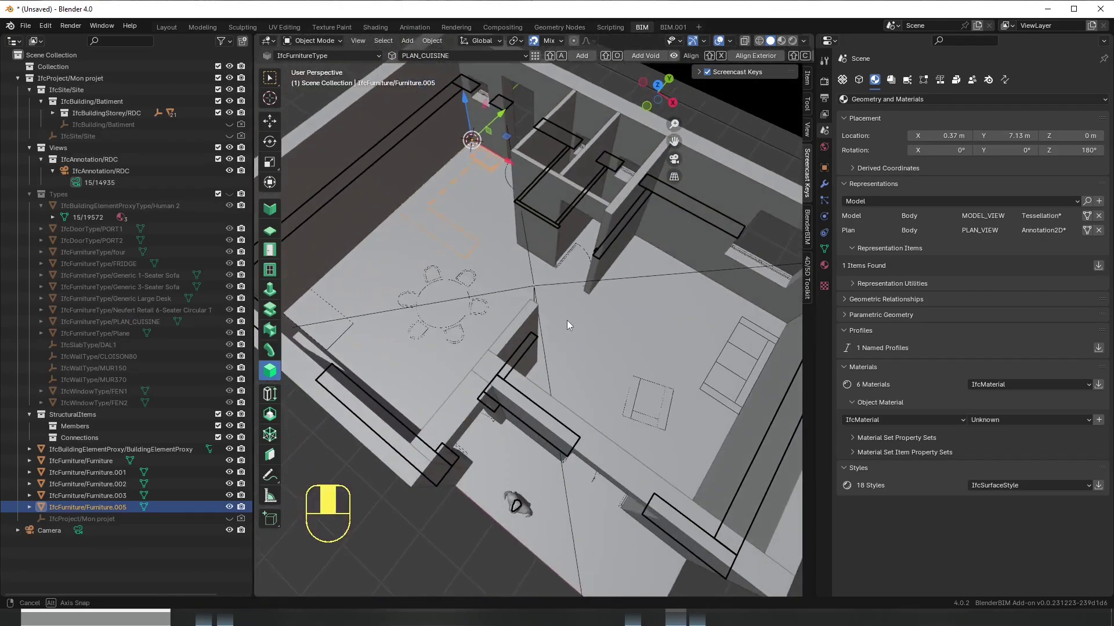
left_click(893, 80)
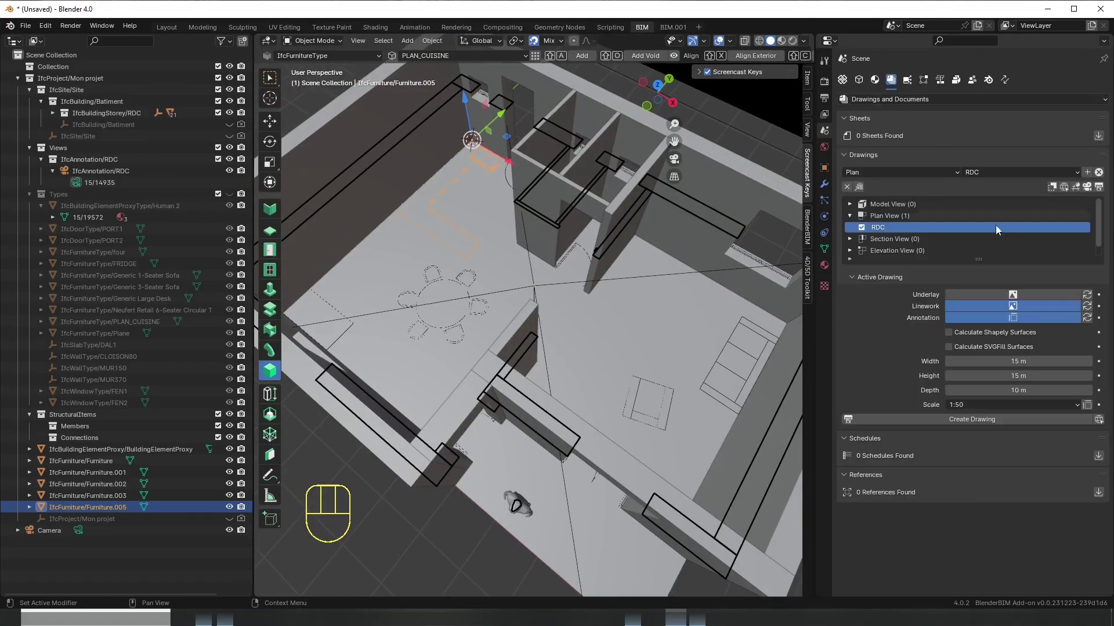
left_click(1076, 188)
left_click(1088, 187)
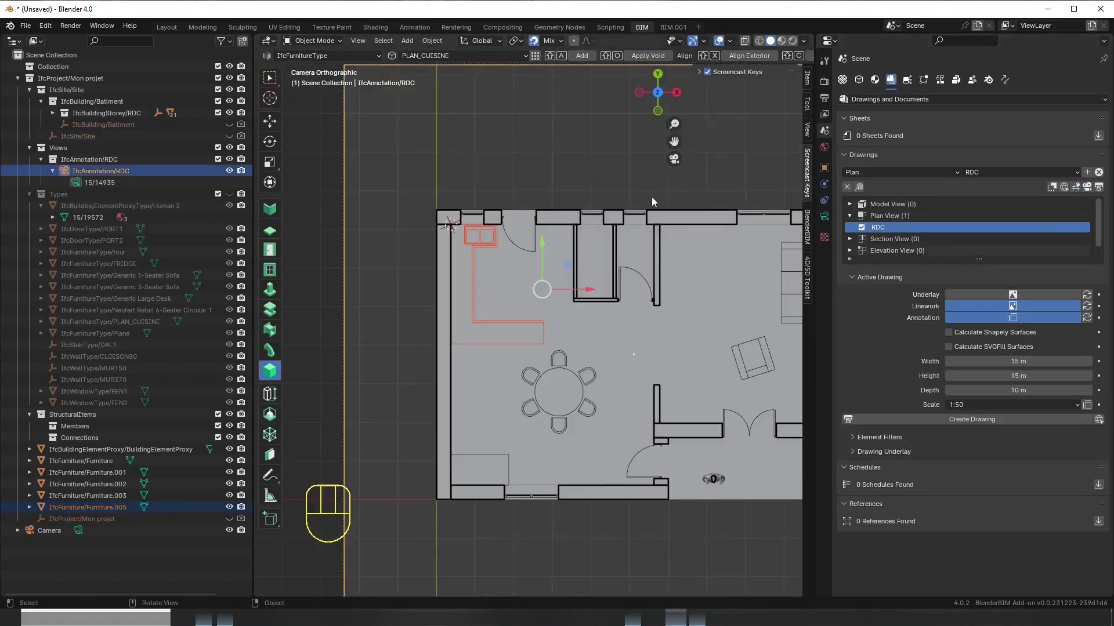
- Edit the kitchen worktop's plan outline mesh and delete the duplicate vertices of its inner vertical edge, including the inner corner
left_click(490, 253)
scroll(484, 248, "up", 3)
left_click(467, 191)
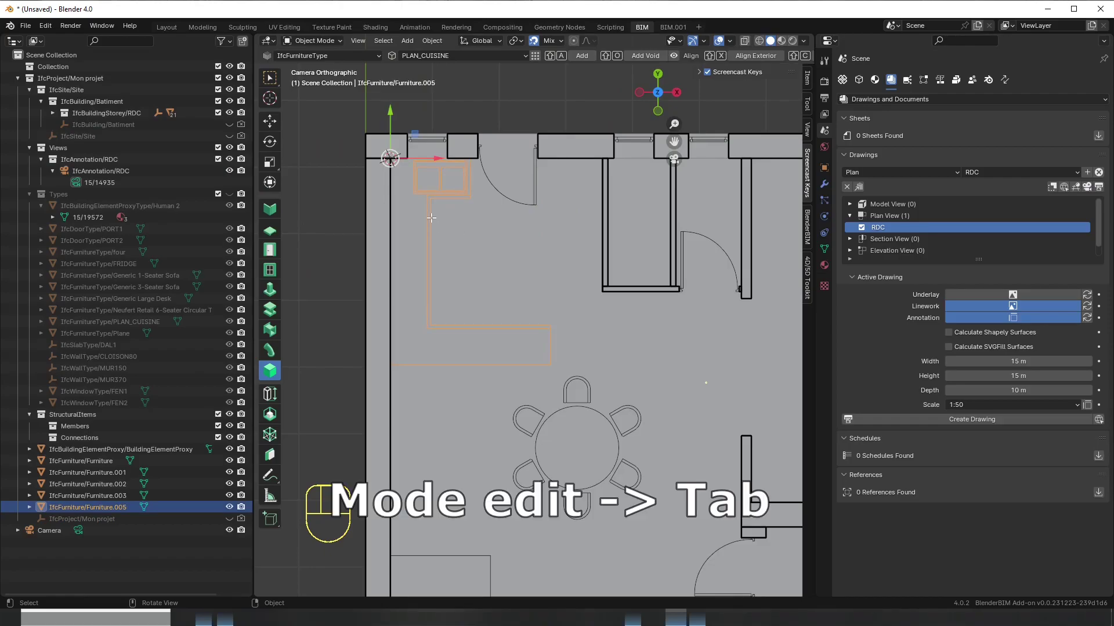
key("Tab")
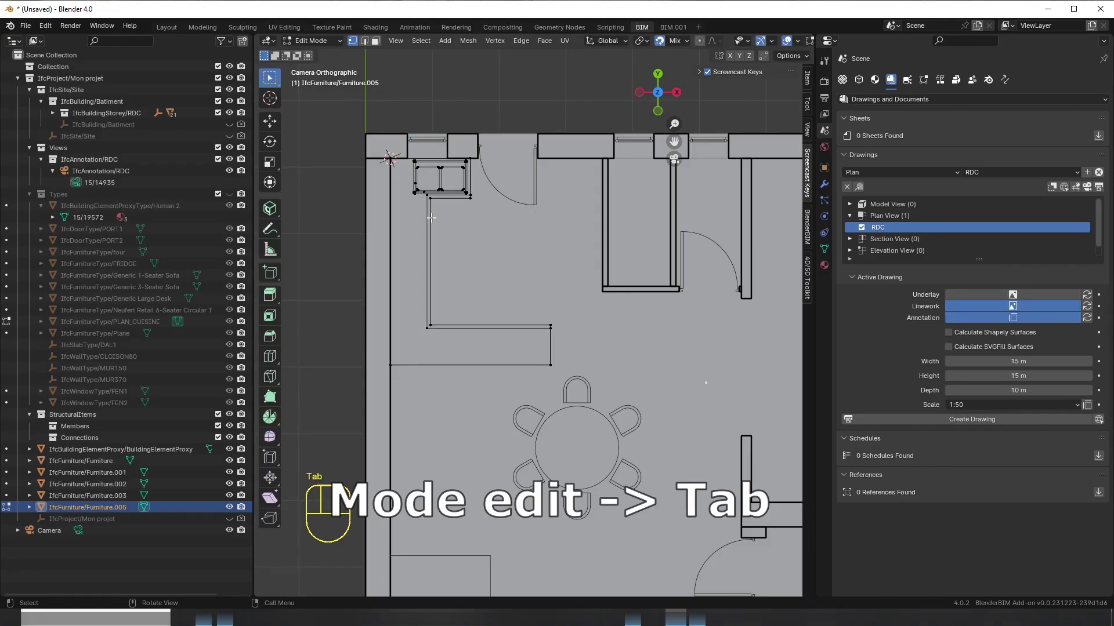
left_click(428, 328)
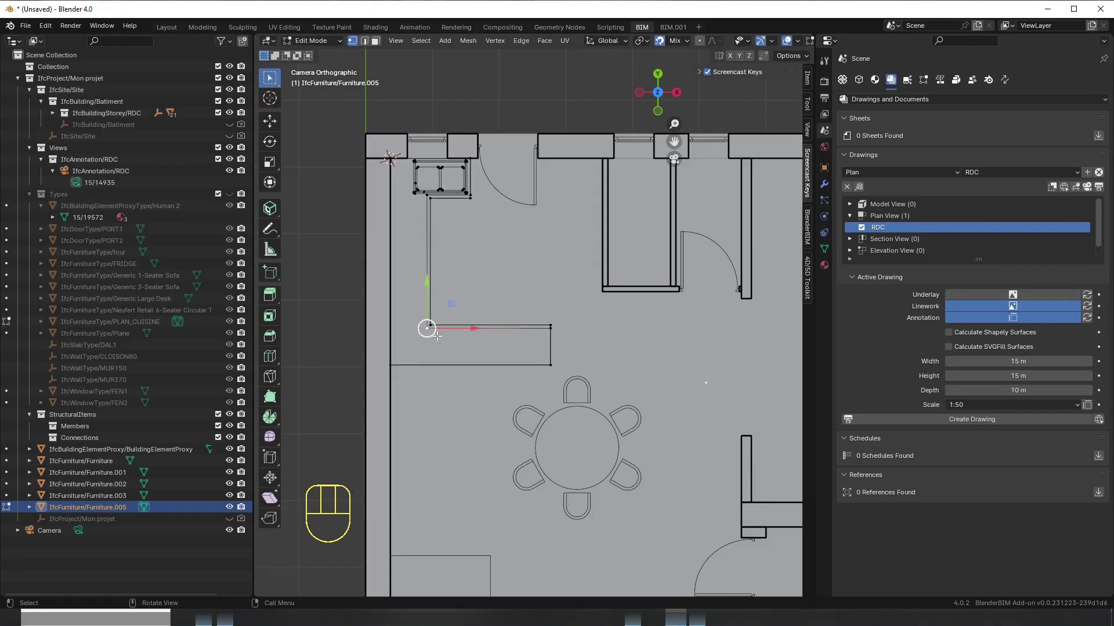
left_click(428, 197, "shift")
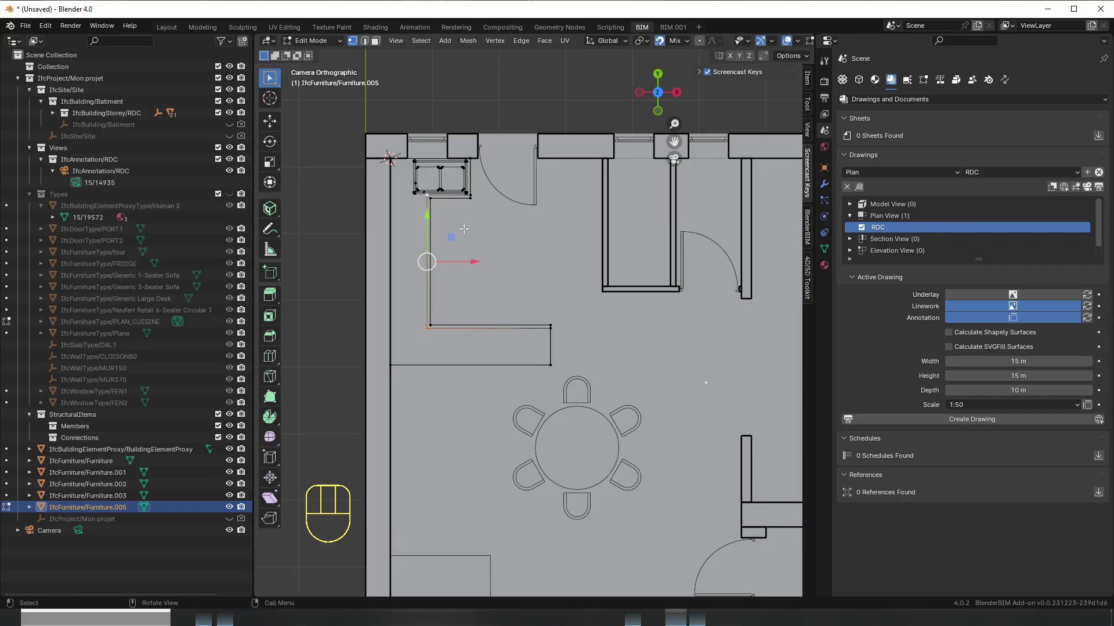
key("x")
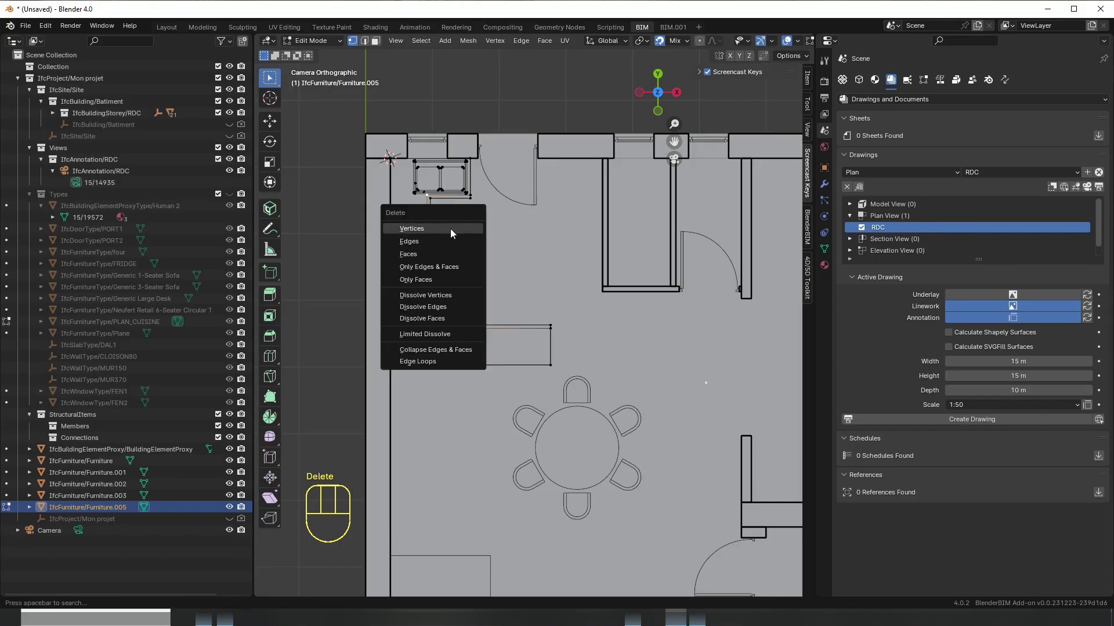
left_click(450, 228)
left_click(430, 329)
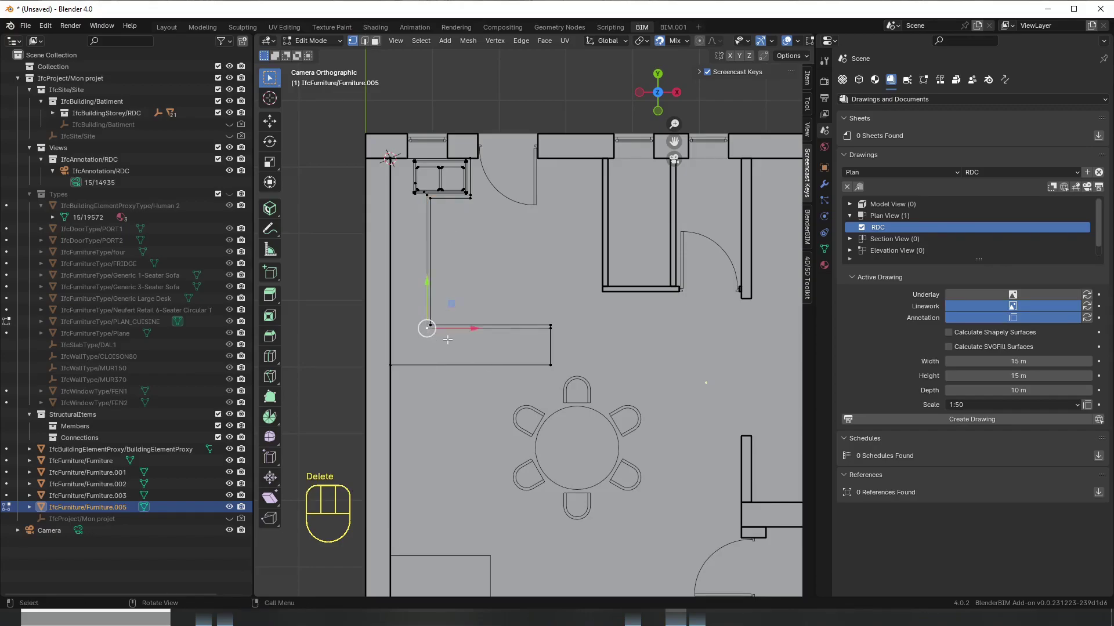
key("x")
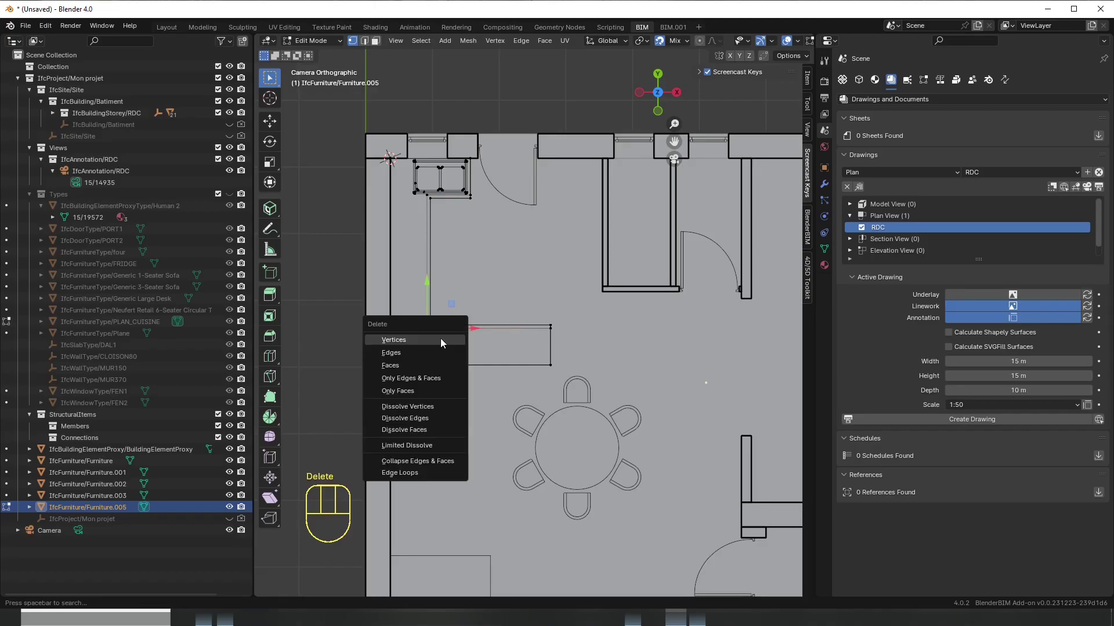
left_click(440, 338)
- Delete the duplicate vertices at the upper end corner of the worktop's projecting arm and return to object mode
left_click(549, 326)
key("x")
left_click(558, 351)
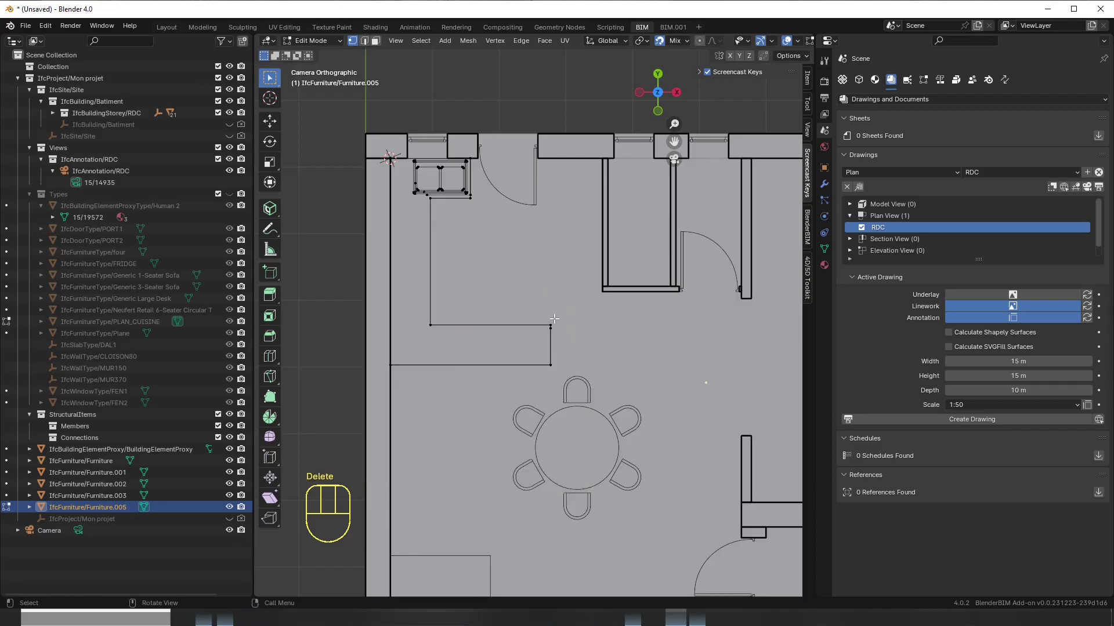
left_click(551, 328)
key("x")
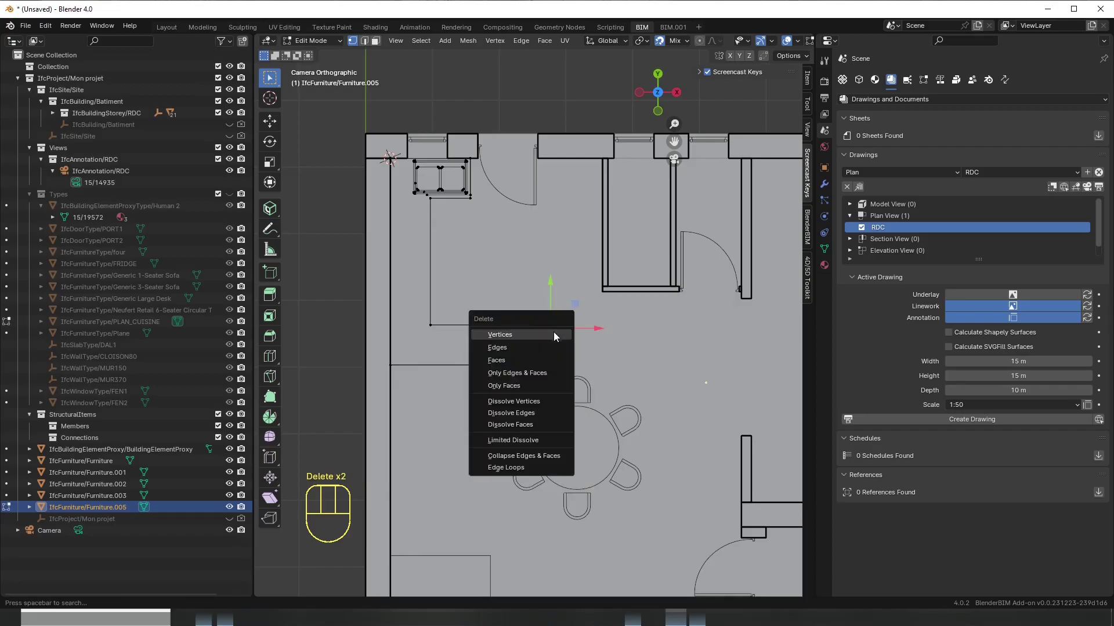
left_click(551, 332)
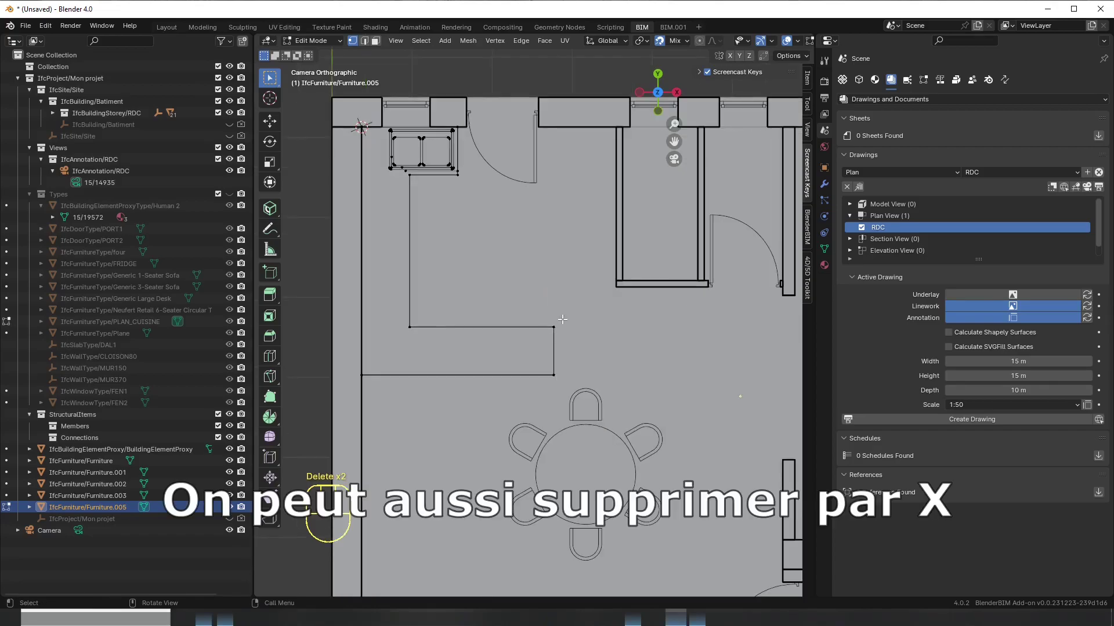
key("Tab")
left_click(548, 339)
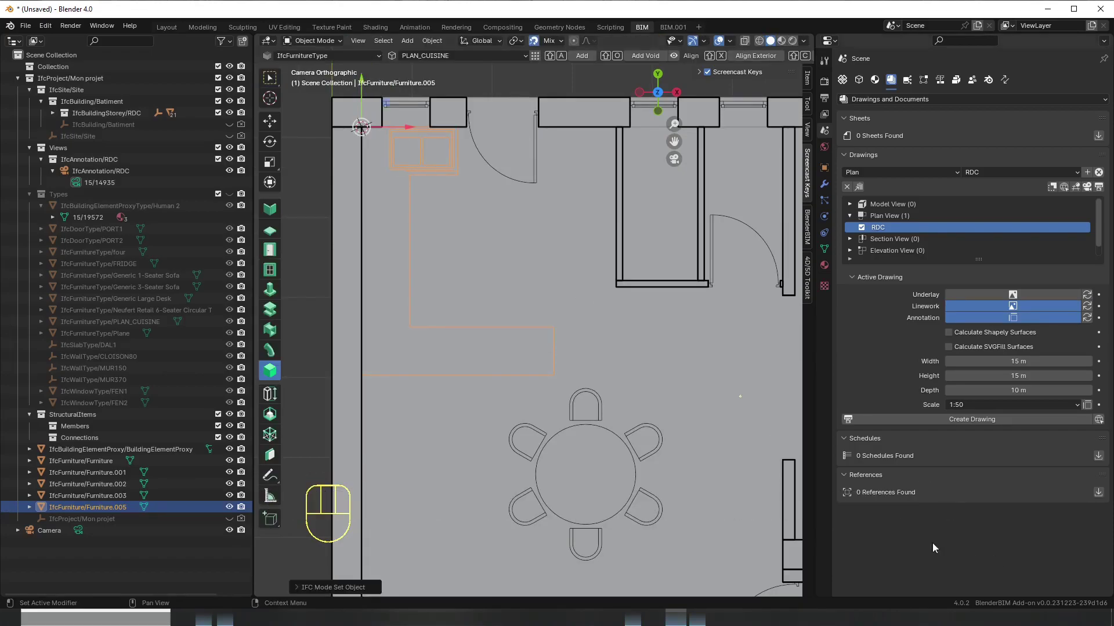
- Move the building element proxy and the five furniture objects from the project level into the IfcBuildingStorey/RDC collection
middle_click_drag(569, 323, 542, 340)
scroll(572, 339, "down", 6)
scroll(497, 309, "up", 3)
middle_click_drag(496, 308, 587, 204)
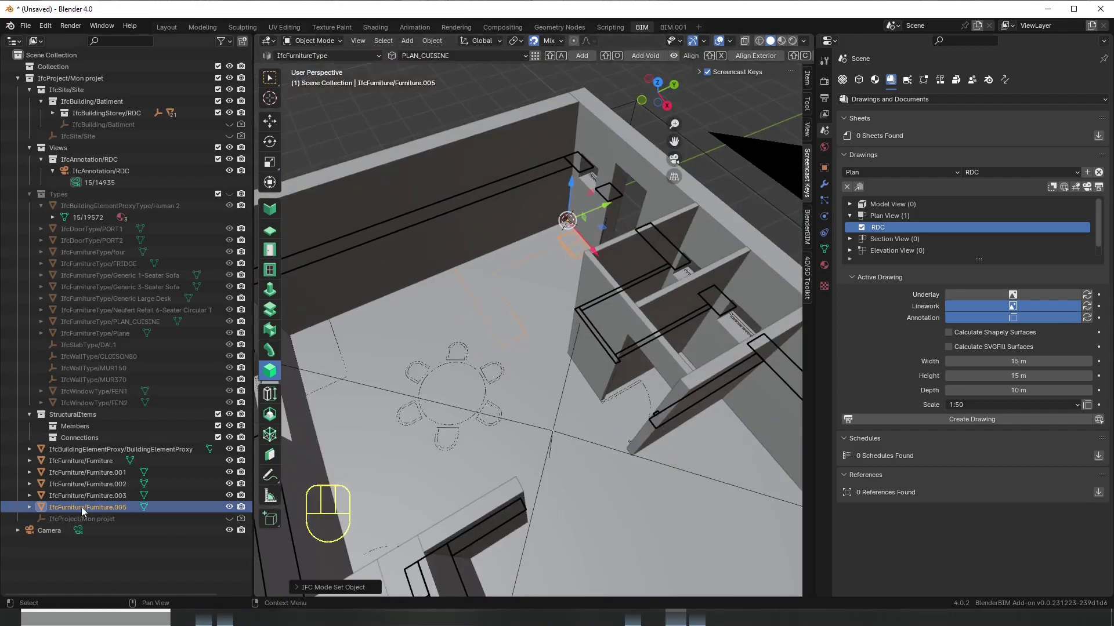
left_click(127, 515)
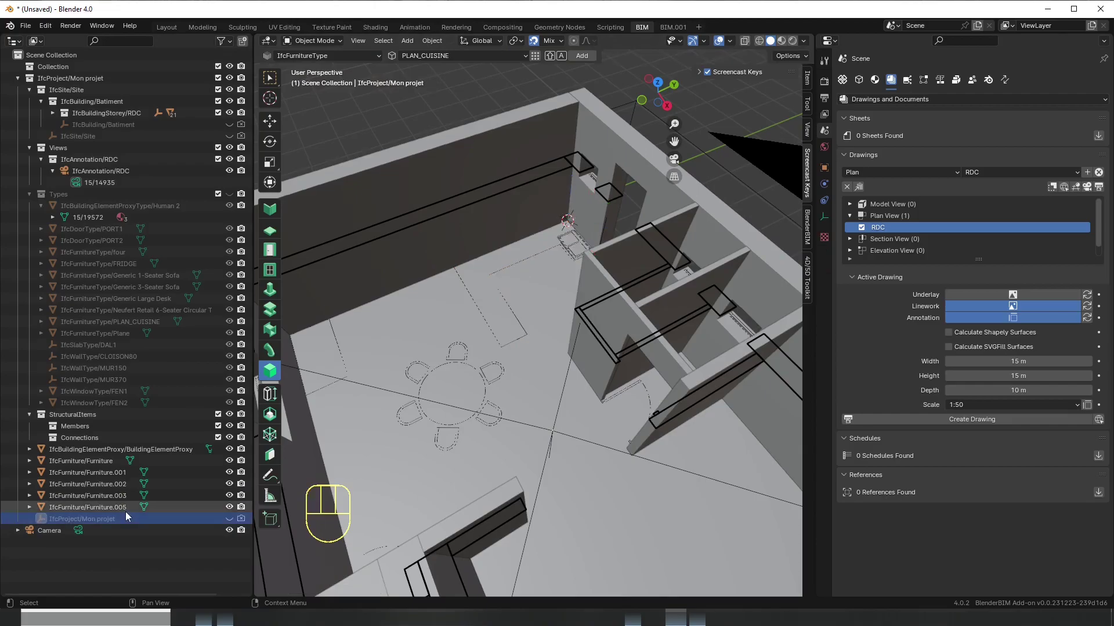
left_click(124, 508)
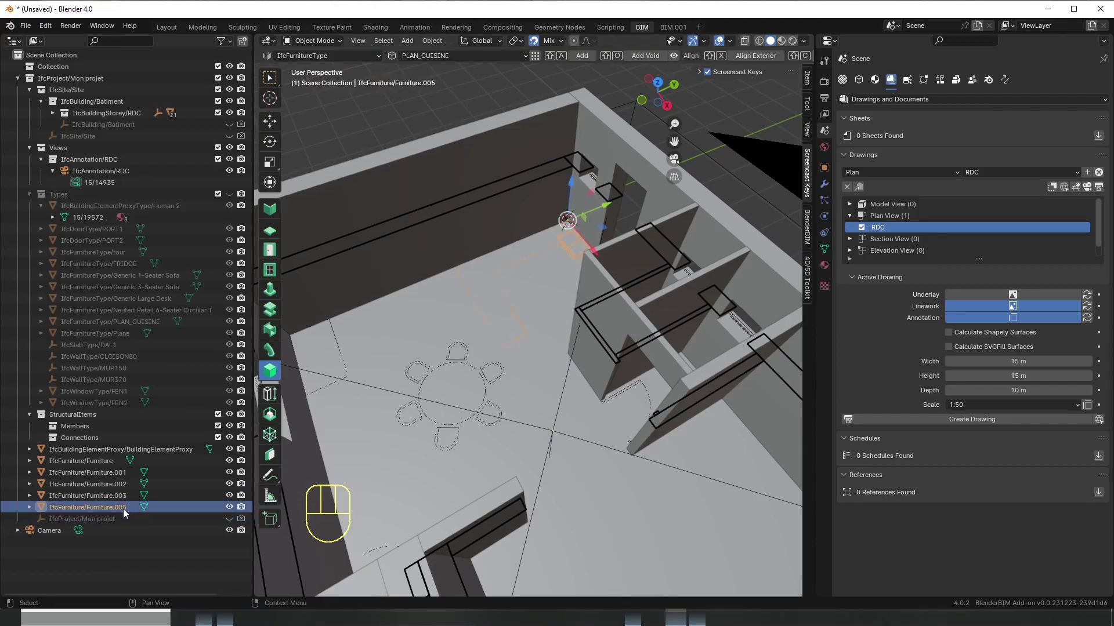
left_click(106, 451, "shift")
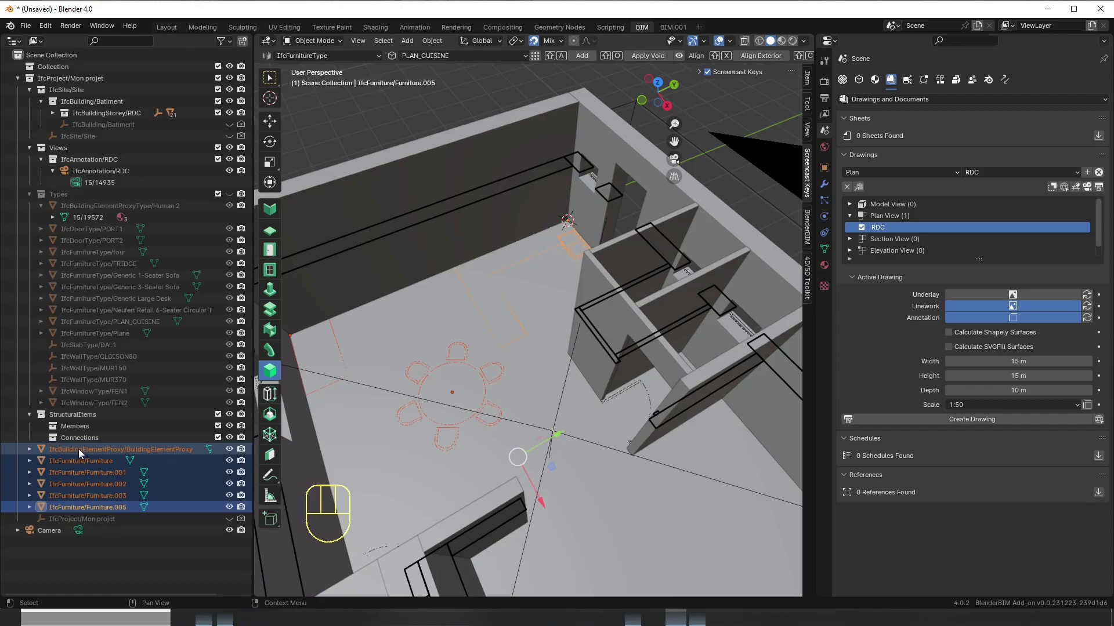
left_click(29, 193)
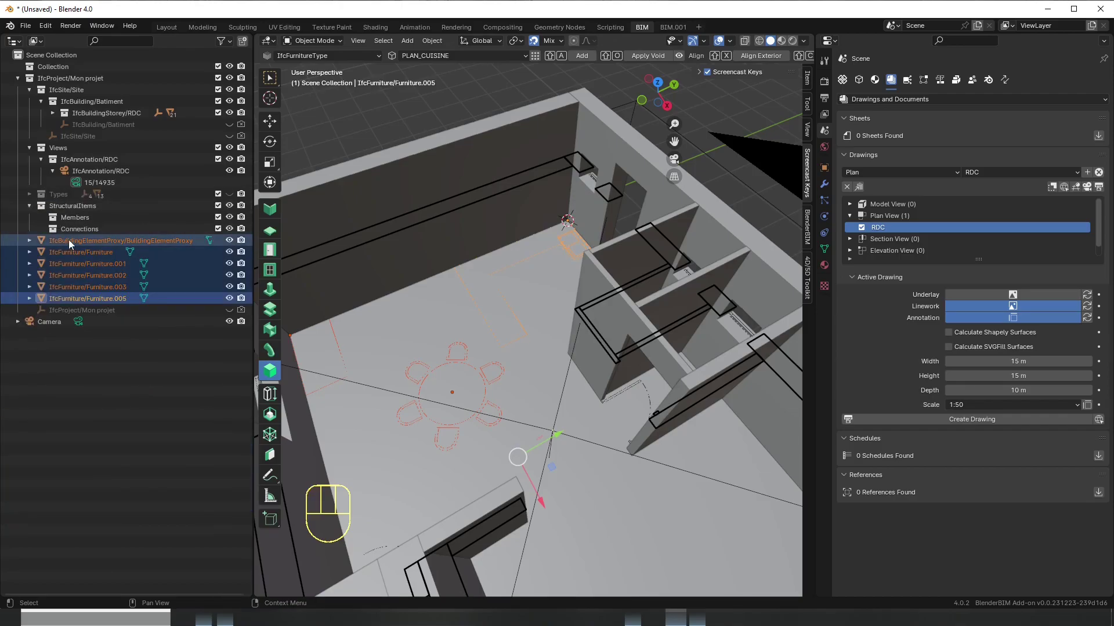
left_click_drag(75, 242, 116, 117)
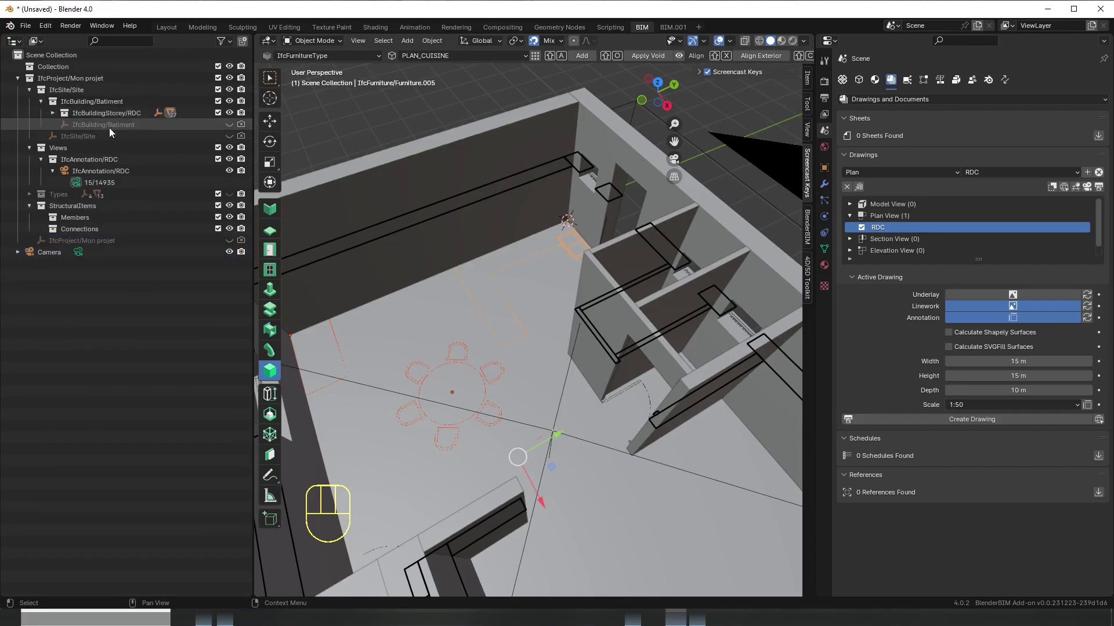
- Expand the contents of the RDC storey collection and select the three-seater sofa to locate it in the house
left_click(53, 114)
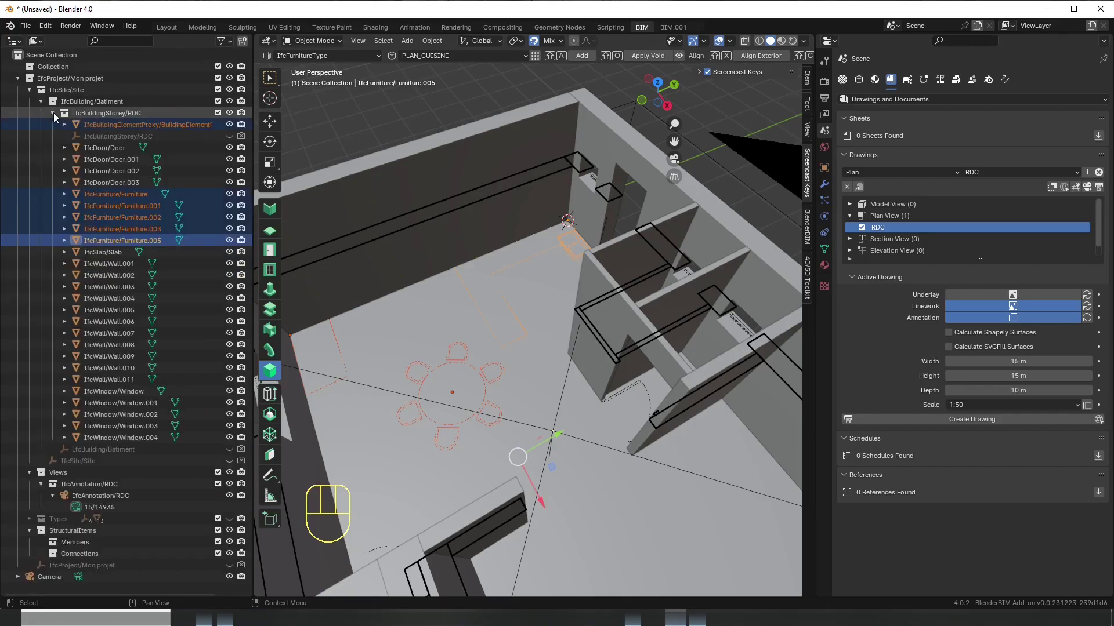
left_click(130, 209)
scroll(444, 307, "down", 4)
middle_click_drag(444, 307, 490, 308)
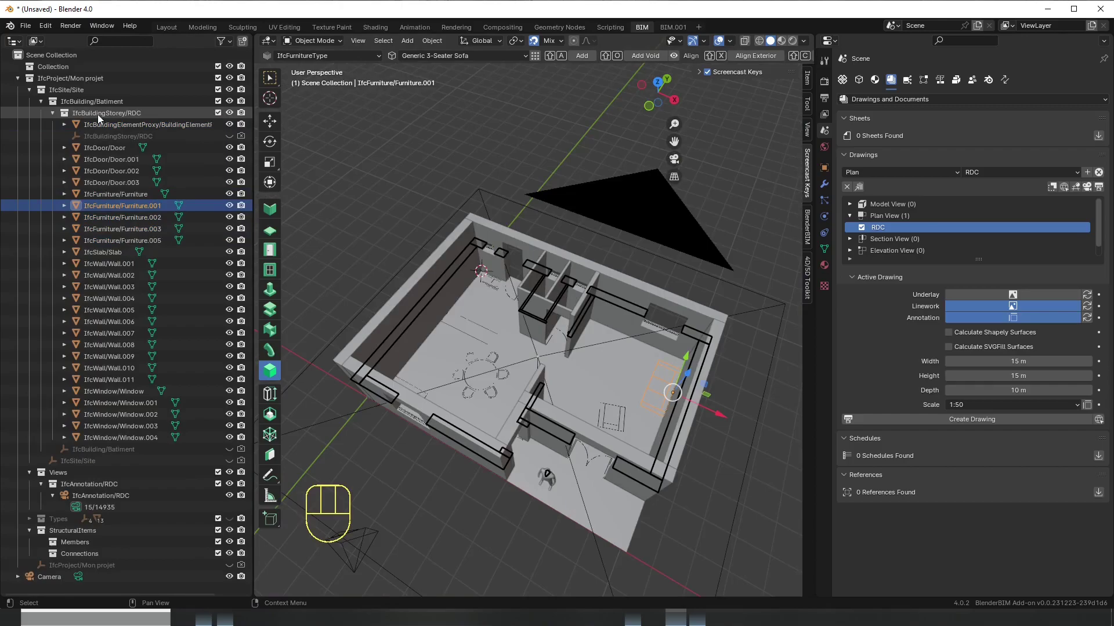
- Activate the RDC plan drawing again and generate its SVG drawing
left_click(1087, 187)
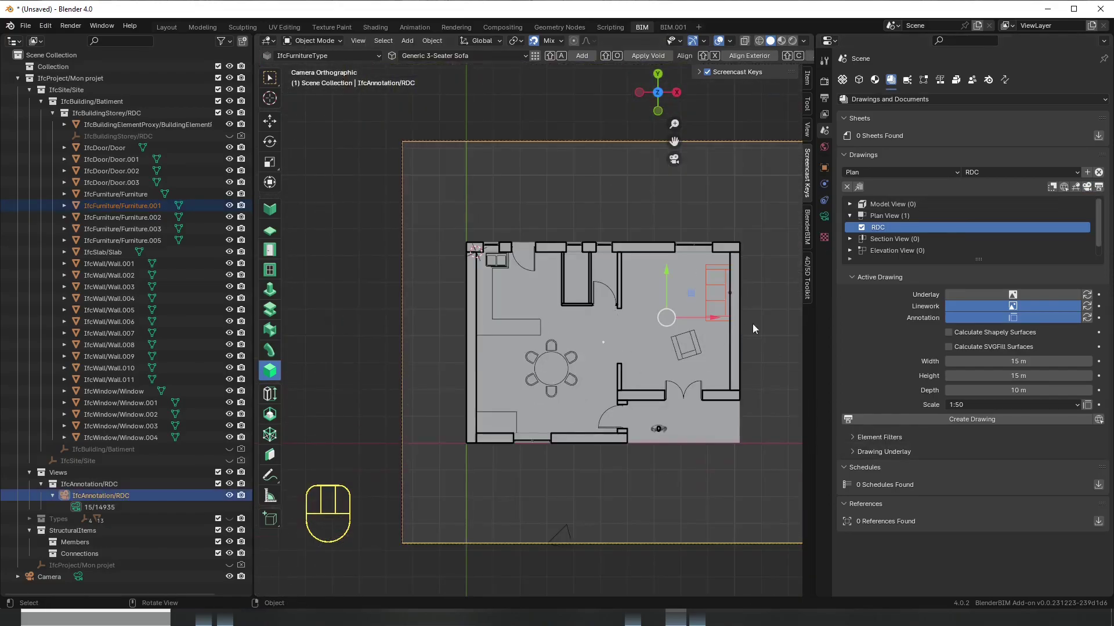
middle_click_drag(777, 318, 712, 276, "shift")
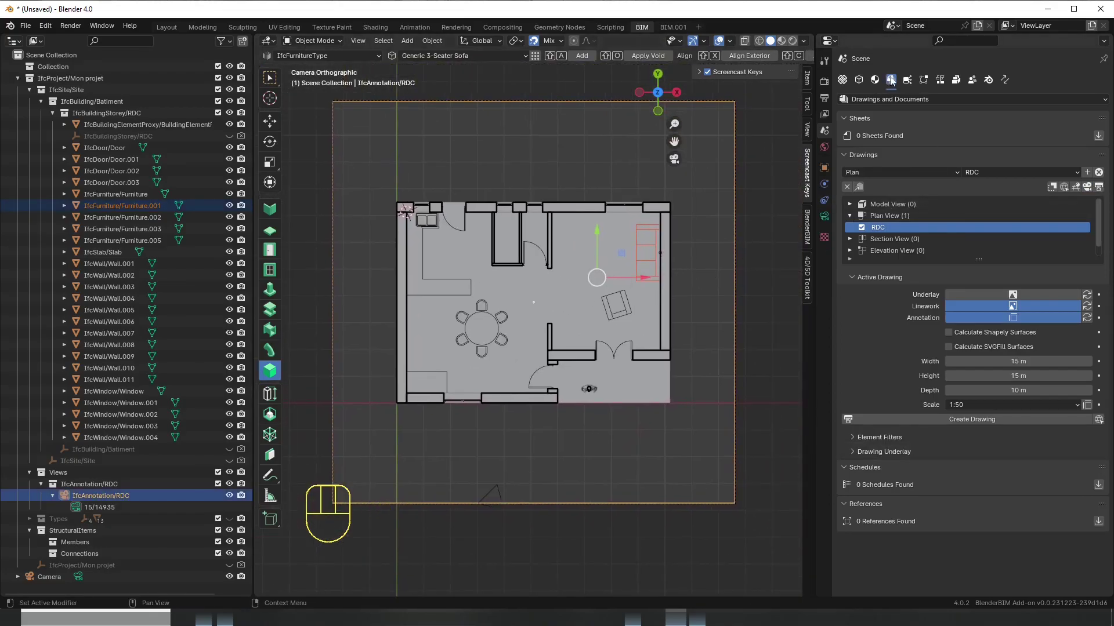
left_click(1098, 187)
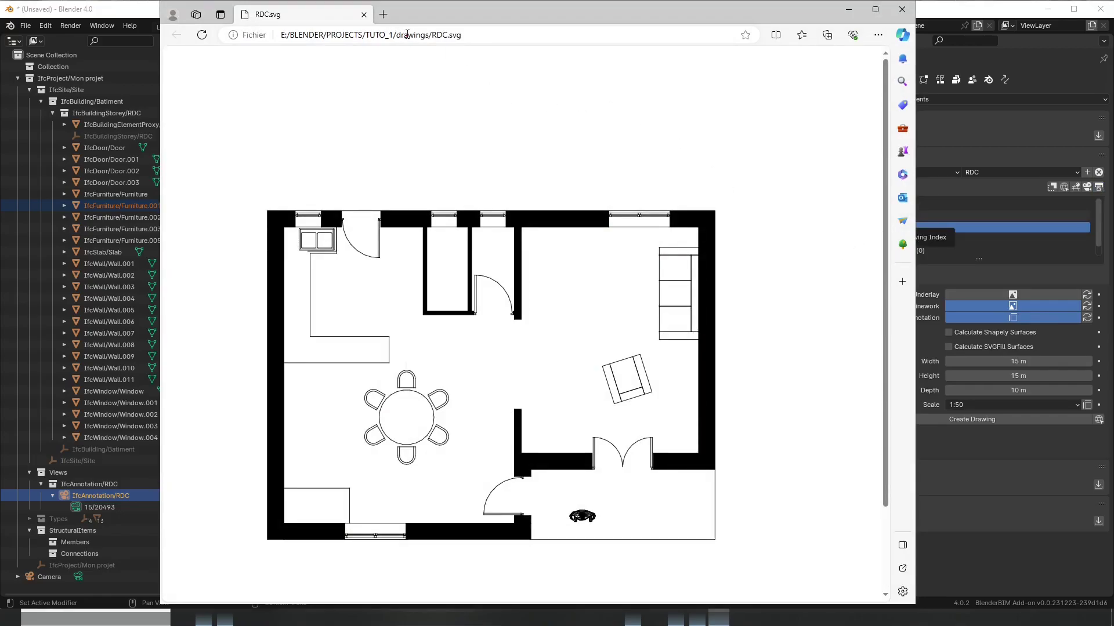
- Examine the drawings folder and the RDC.svg file name in the browser's file path, and close the browser
left_click_drag(395, 36, 434, 37)
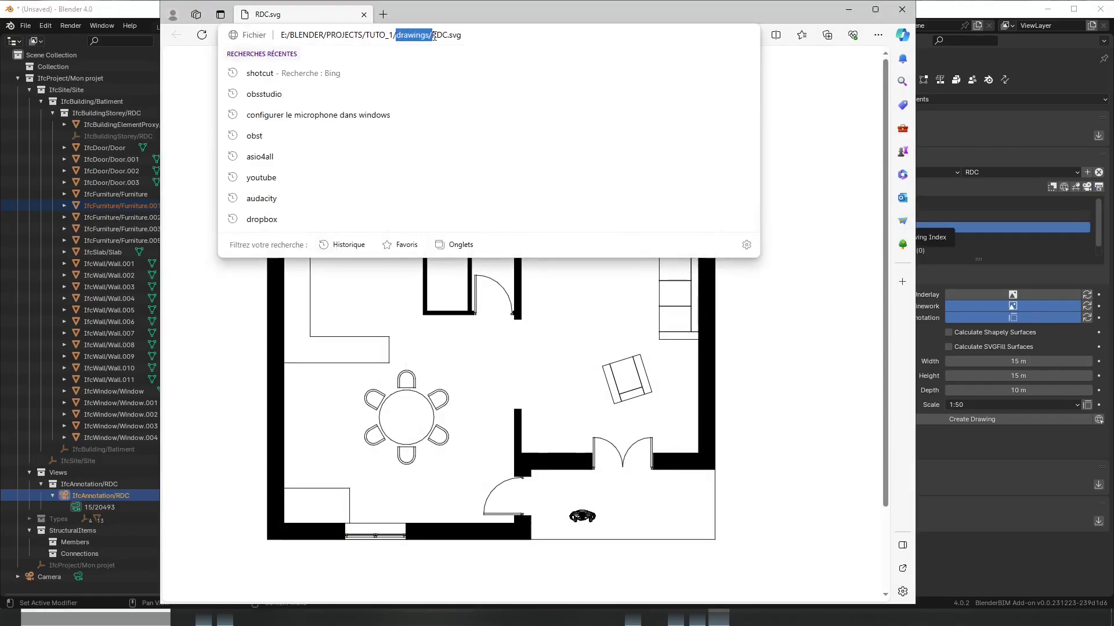
double_click(433, 36)
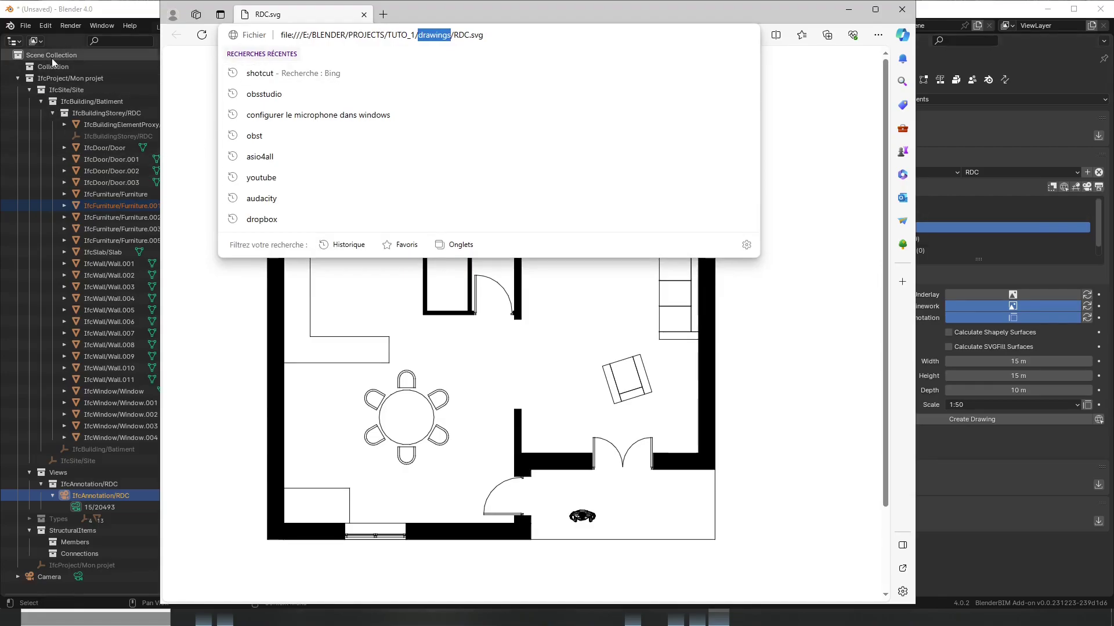
left_click(501, 35)
left_click_drag(454, 35, 492, 34)
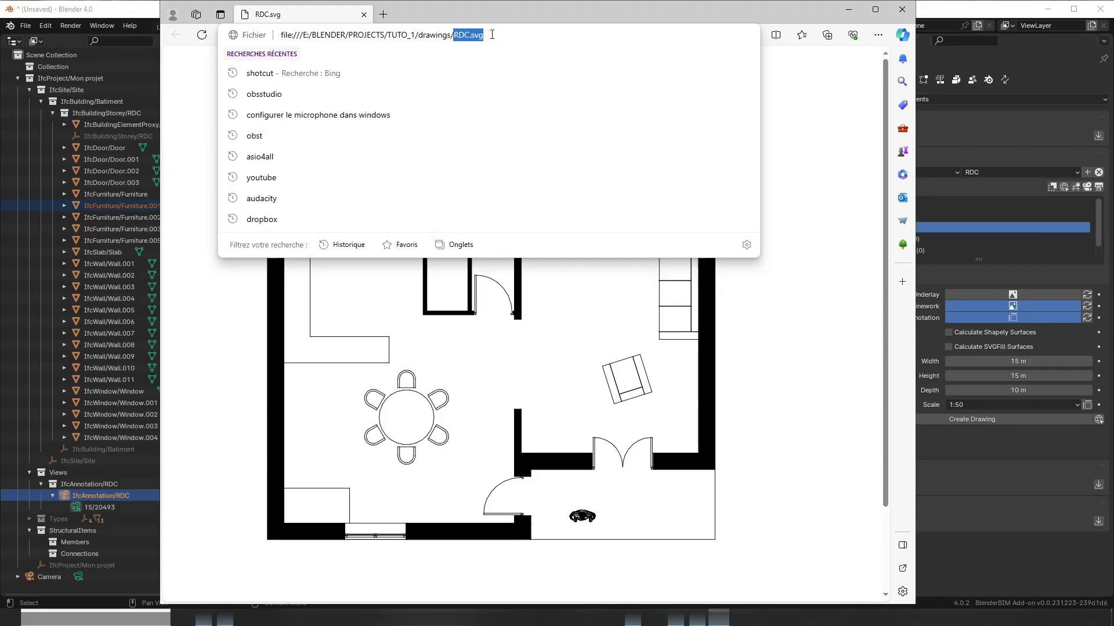
left_click(775, 152)
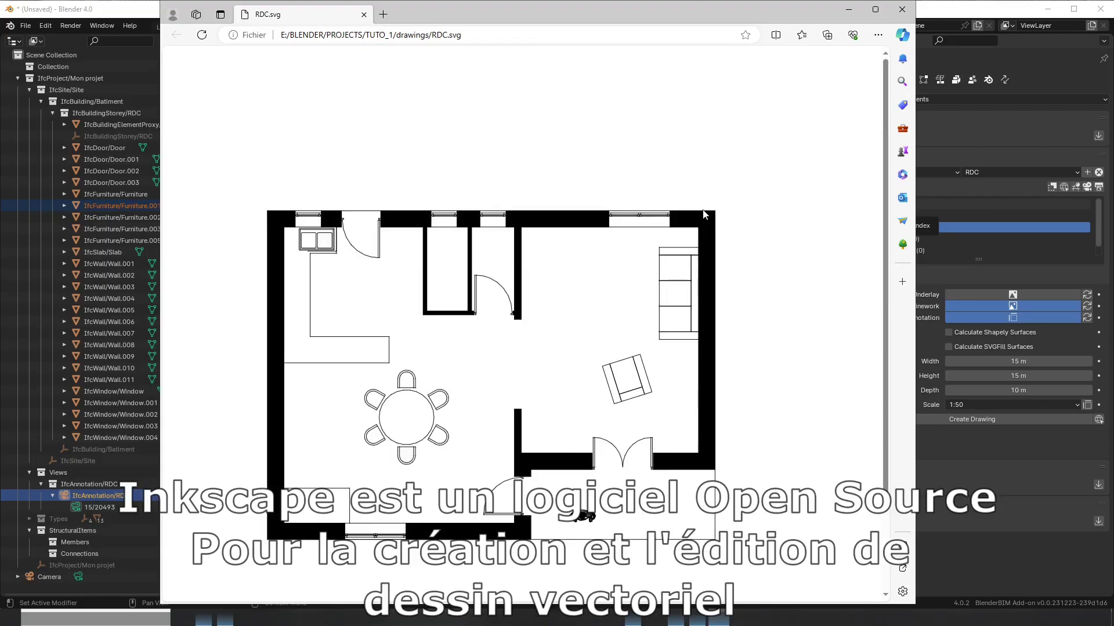
left_click(903, 10)
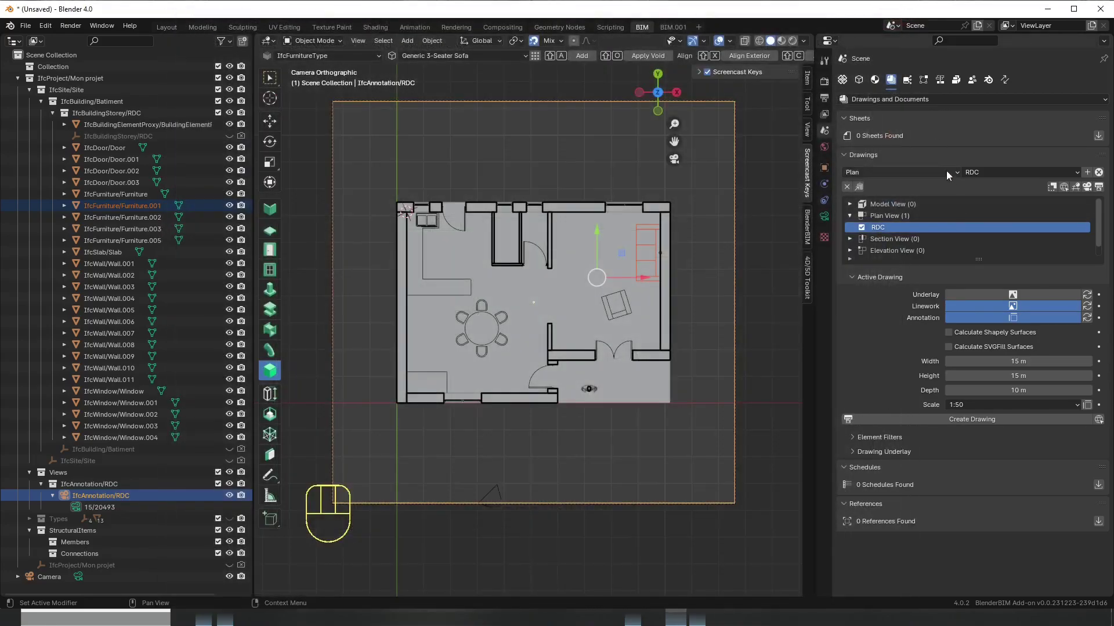